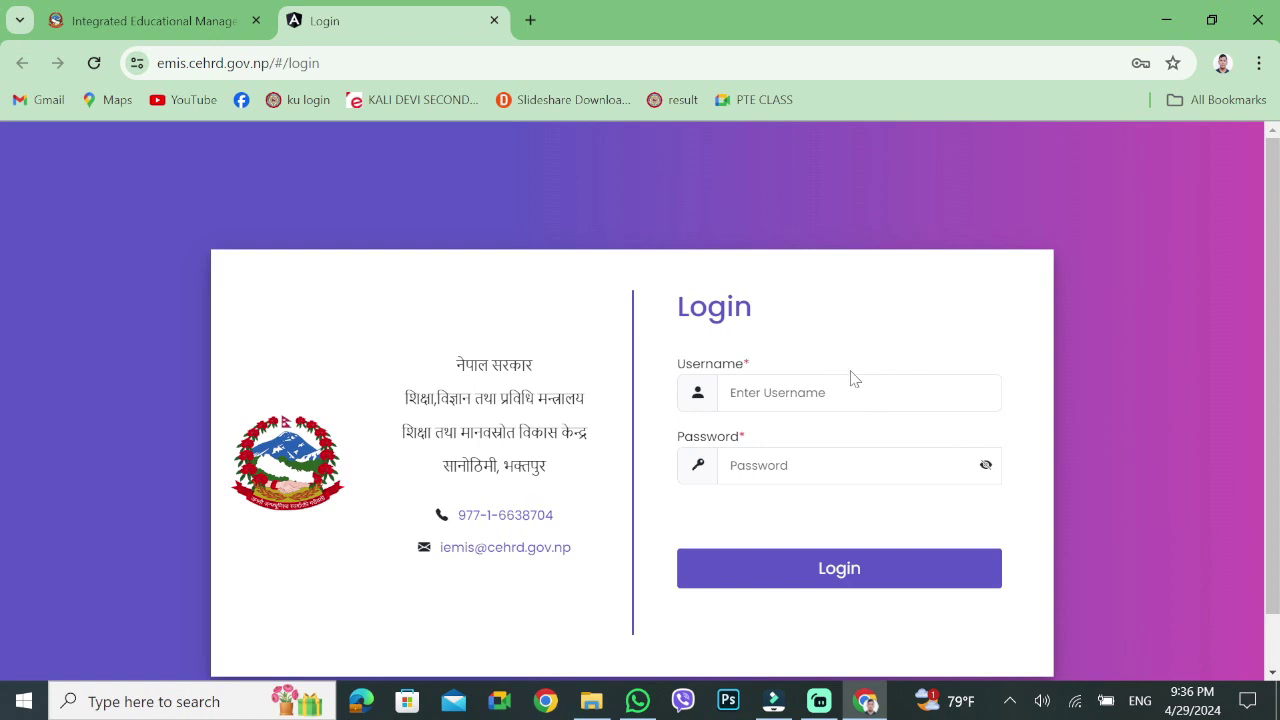
Sign in to the new emis.cehrd.gov.np portal with the school's saved username and password
scroll(893, 321, "down", 1)
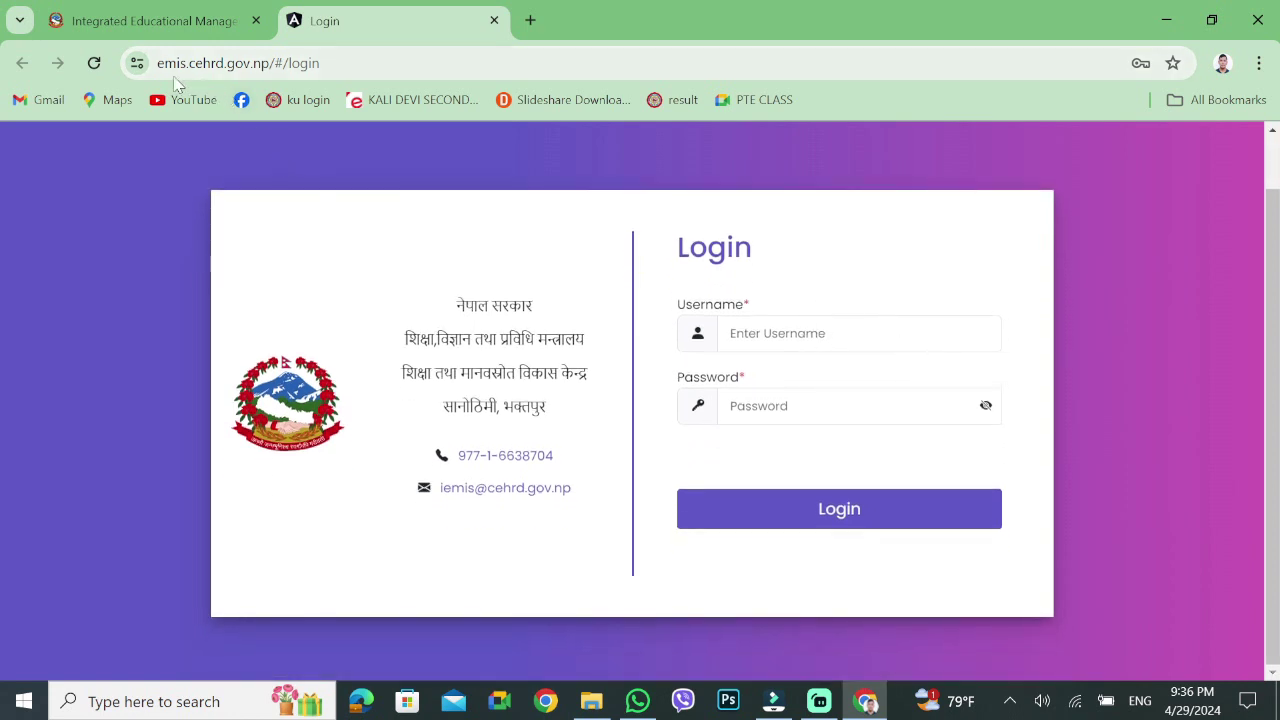
left_click(178, 26)
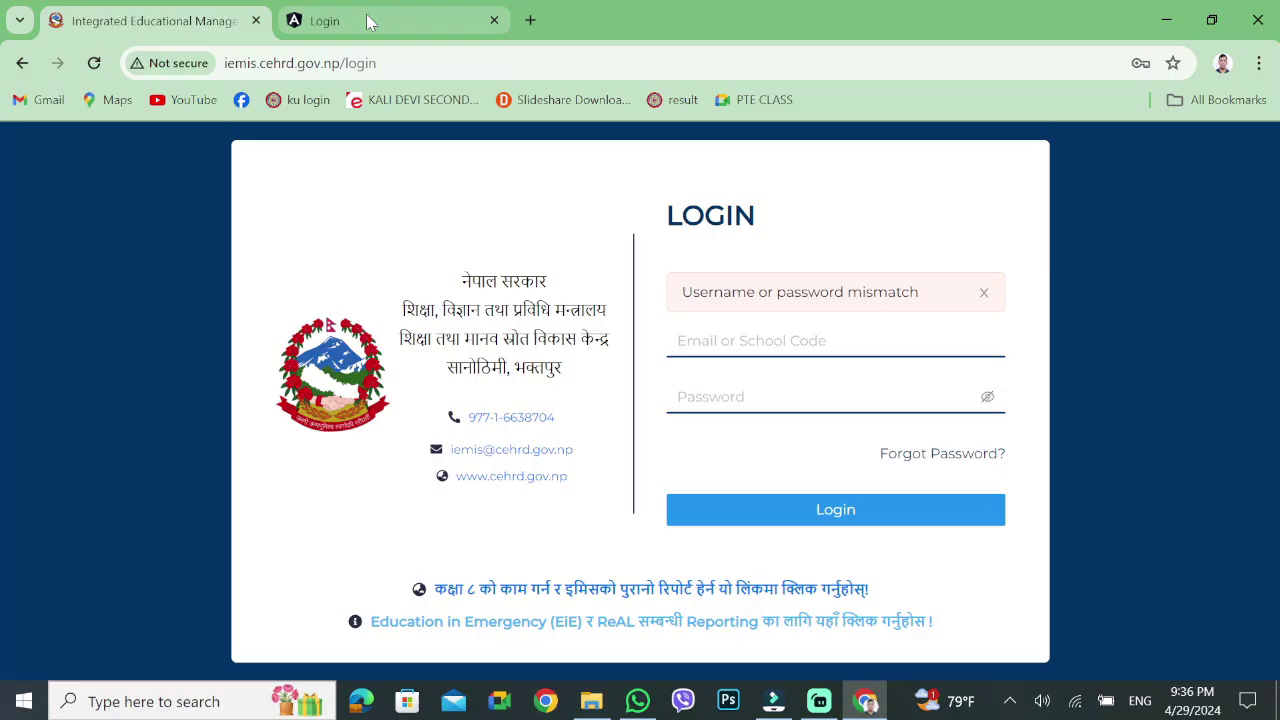
left_click(1100, 65)
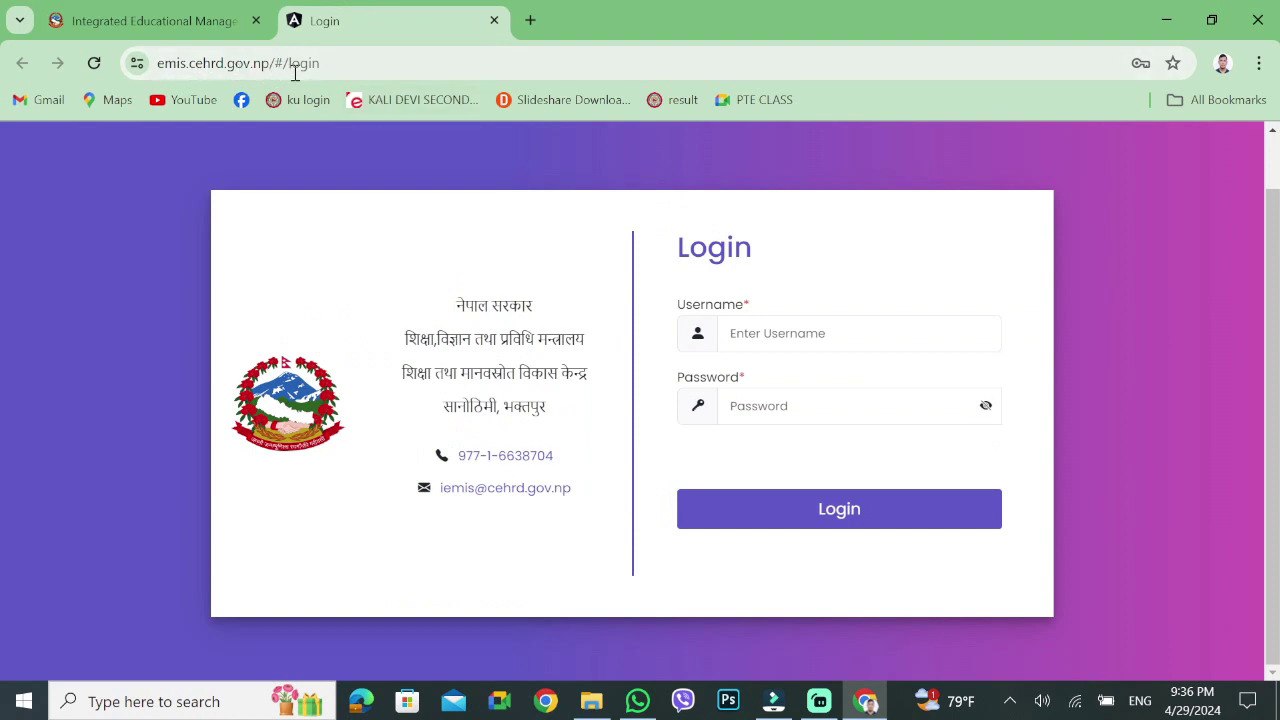
left_click(787, 333)
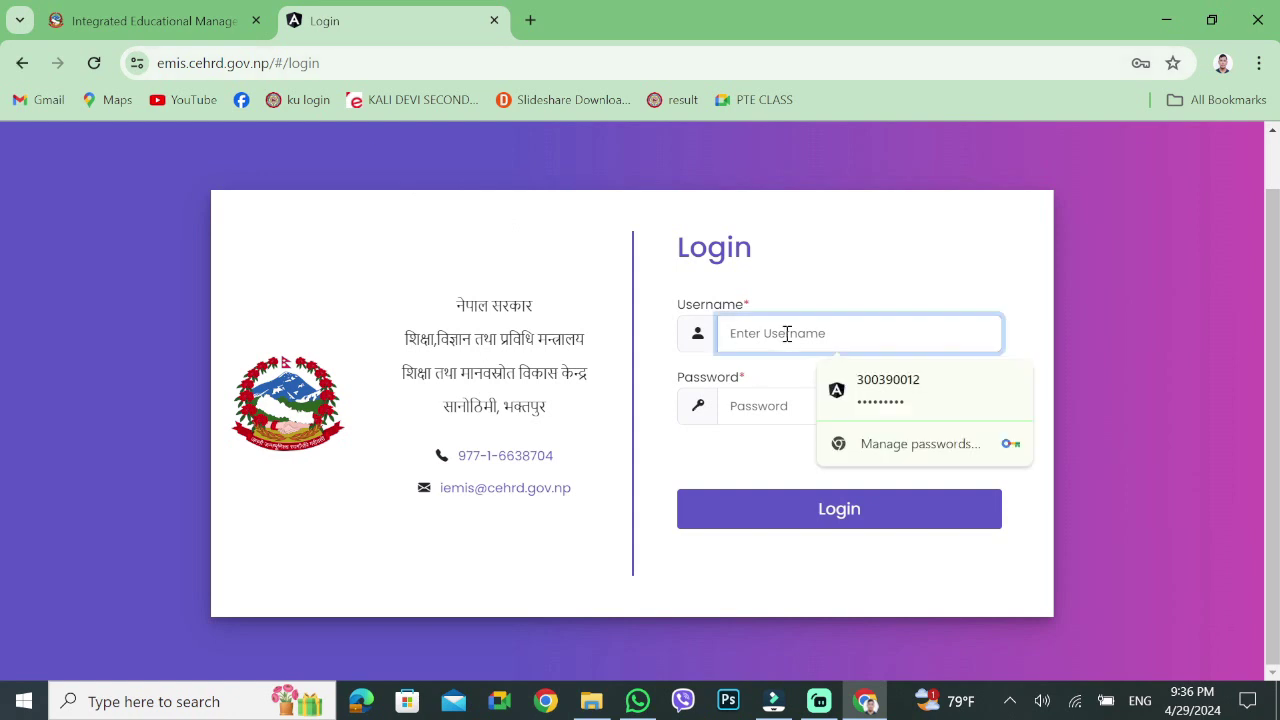
left_click(875, 400)
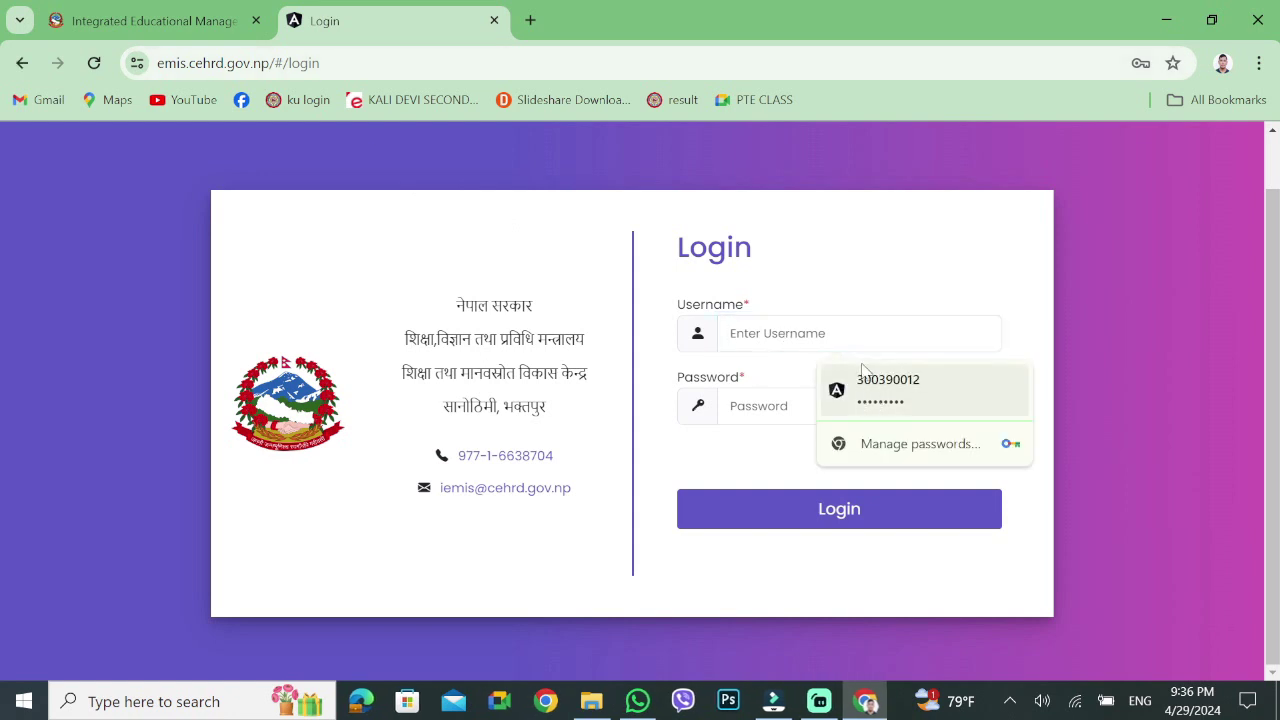
type("••")
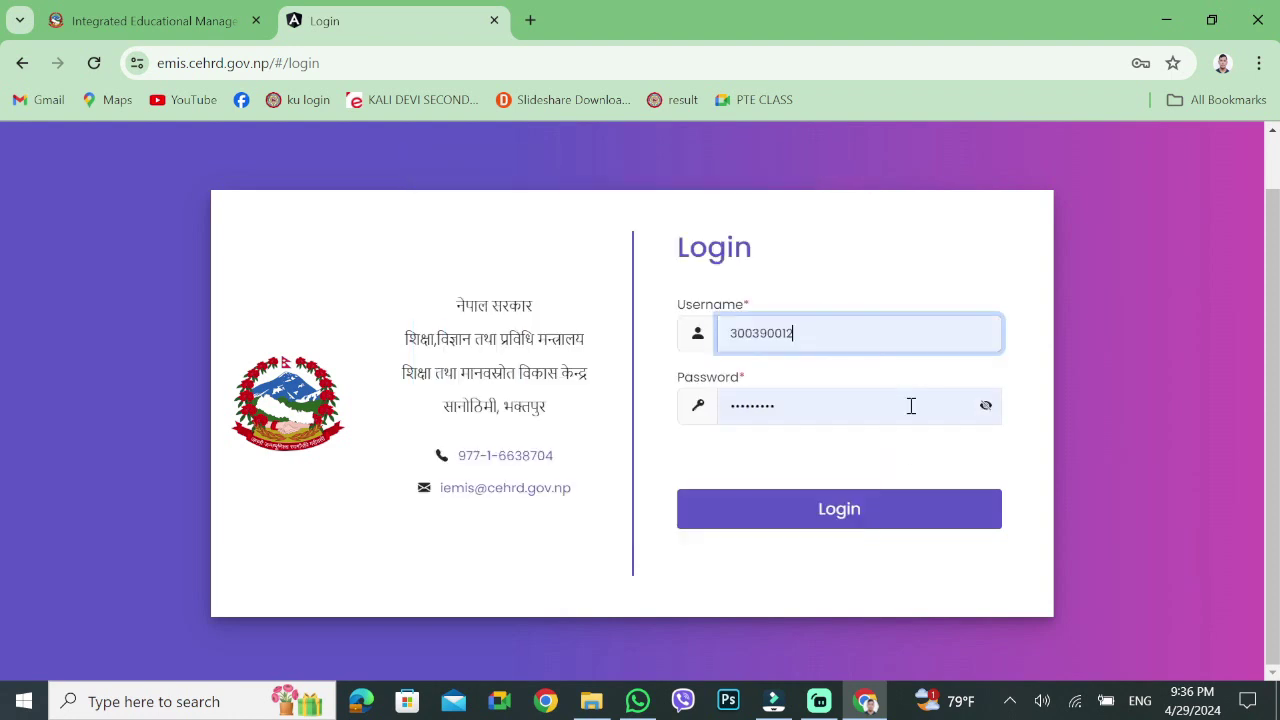
left_click(865, 517)
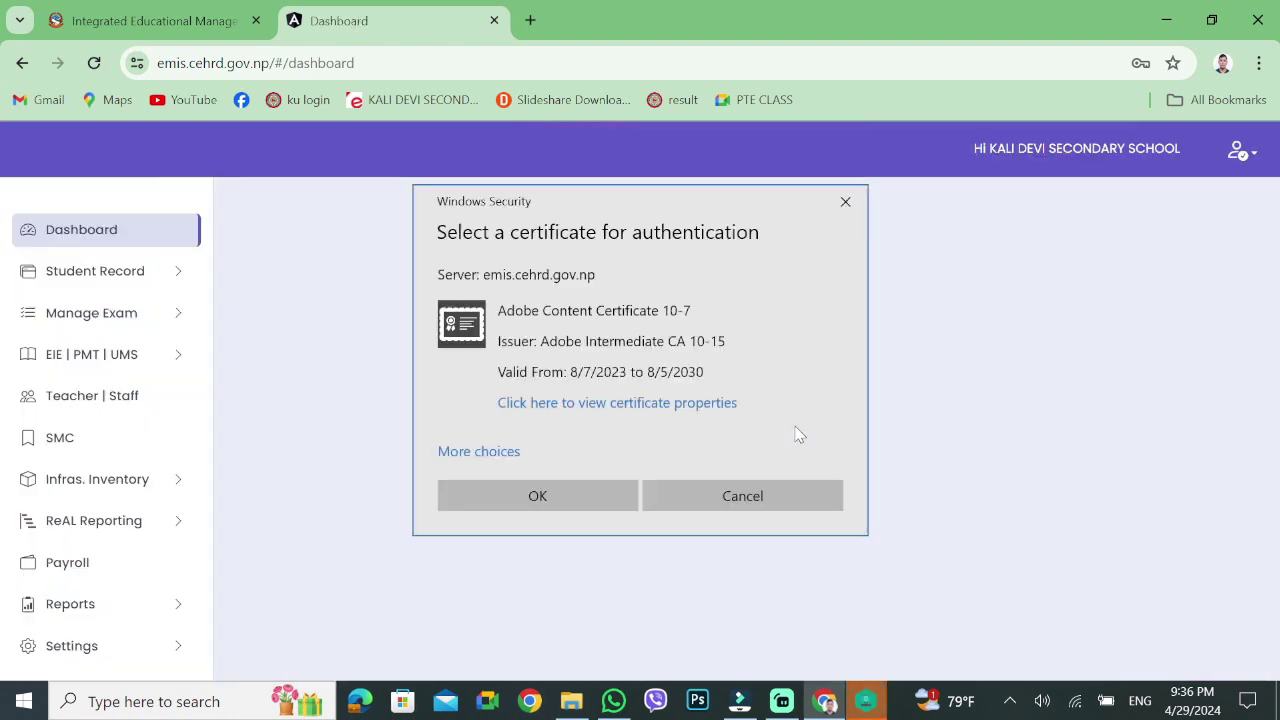
Close the certificate authentication prompts and open the Student Information page of the student records
key("Return")
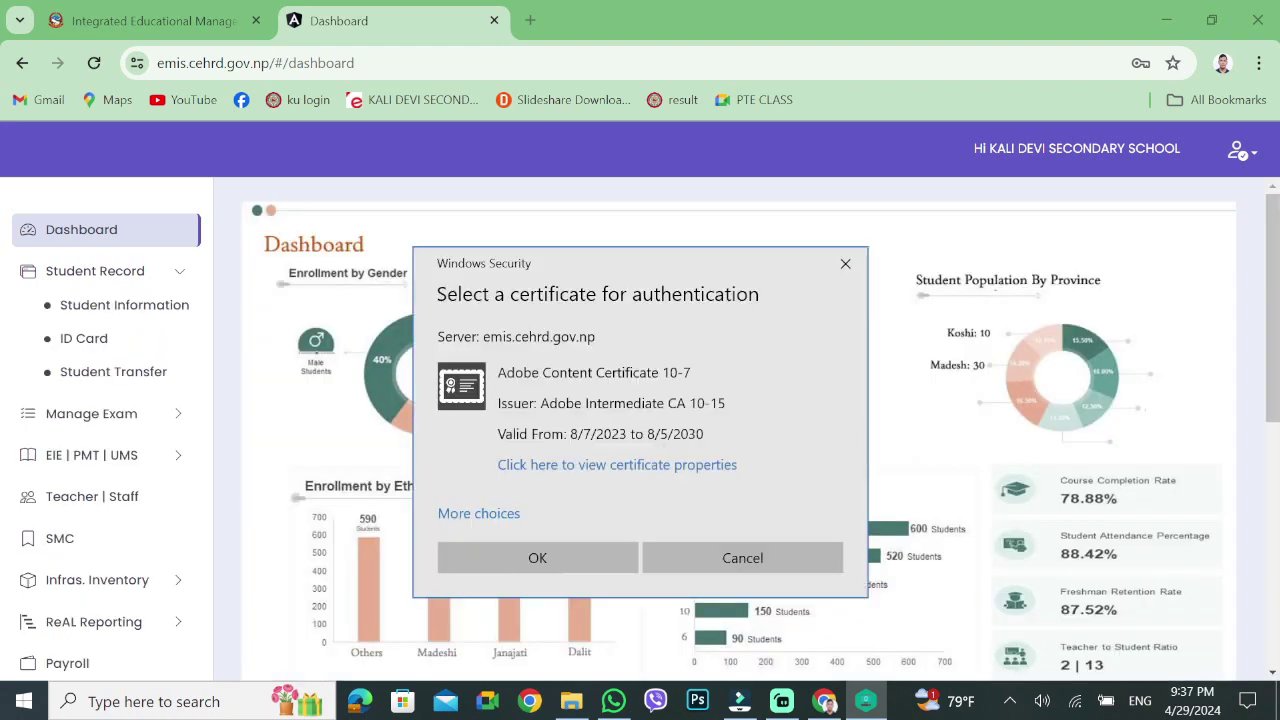
left_click(555, 556)
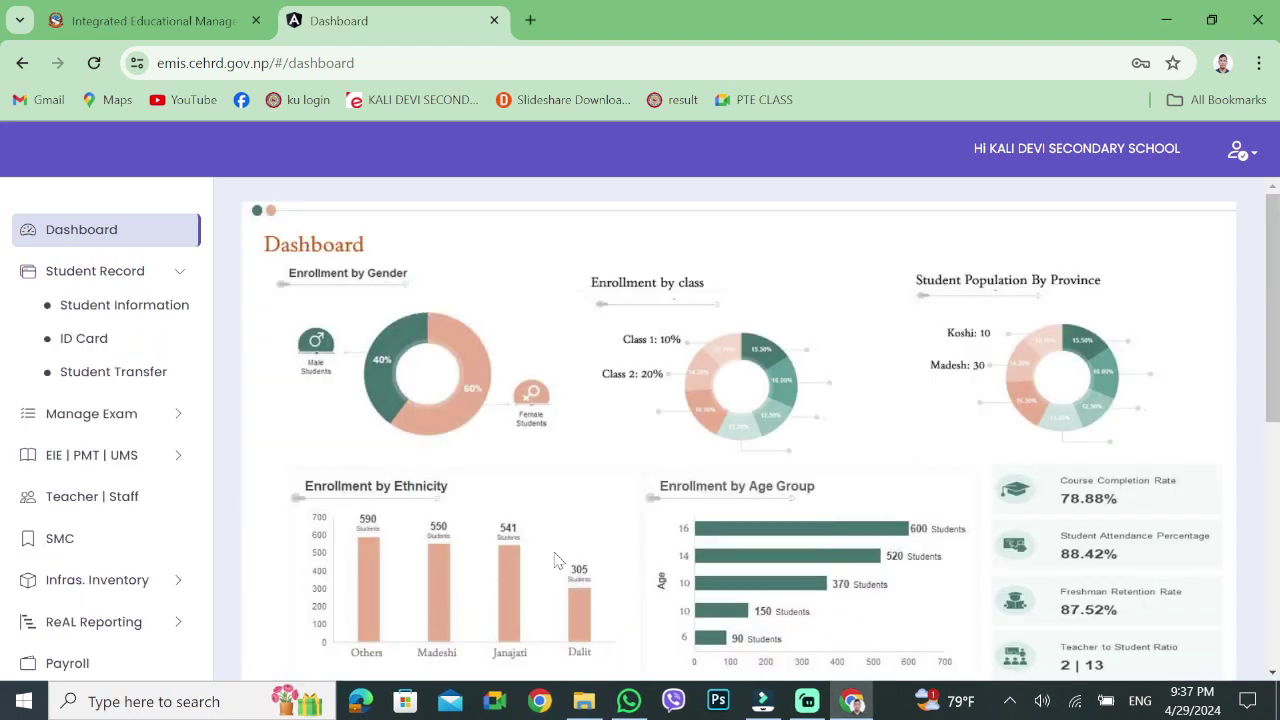
left_click(565, 562)
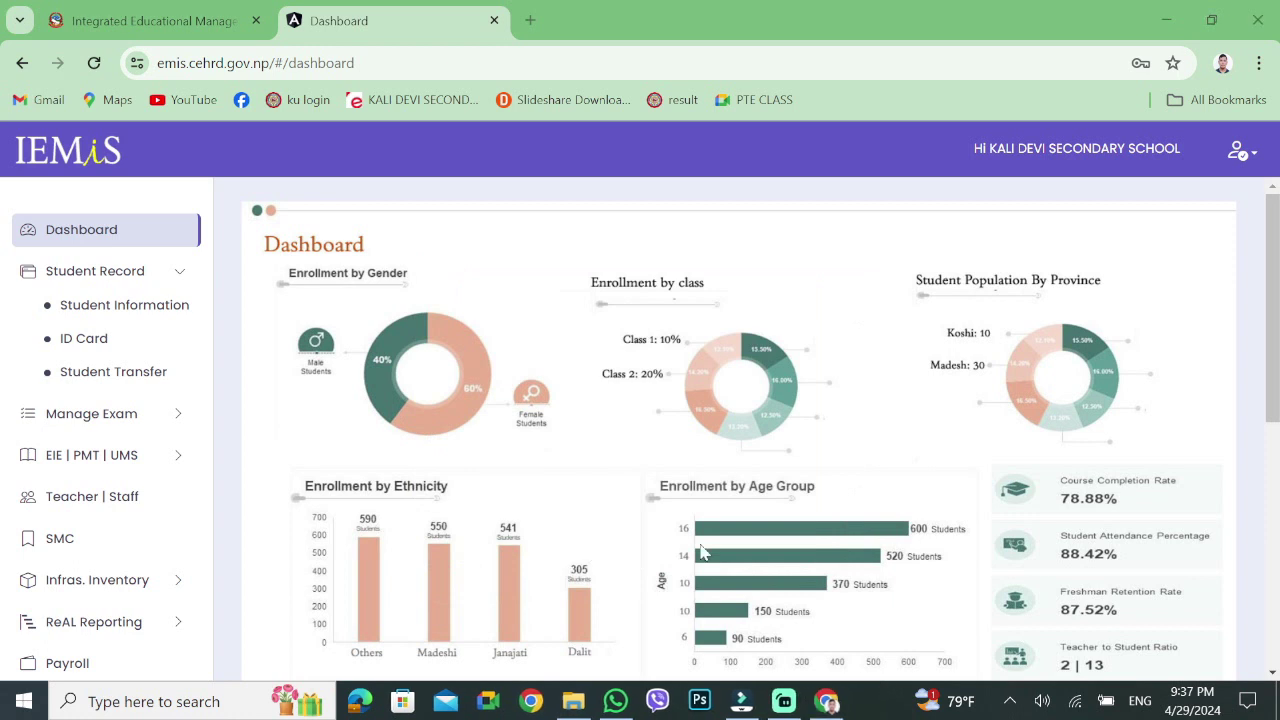
left_click(797, 503)
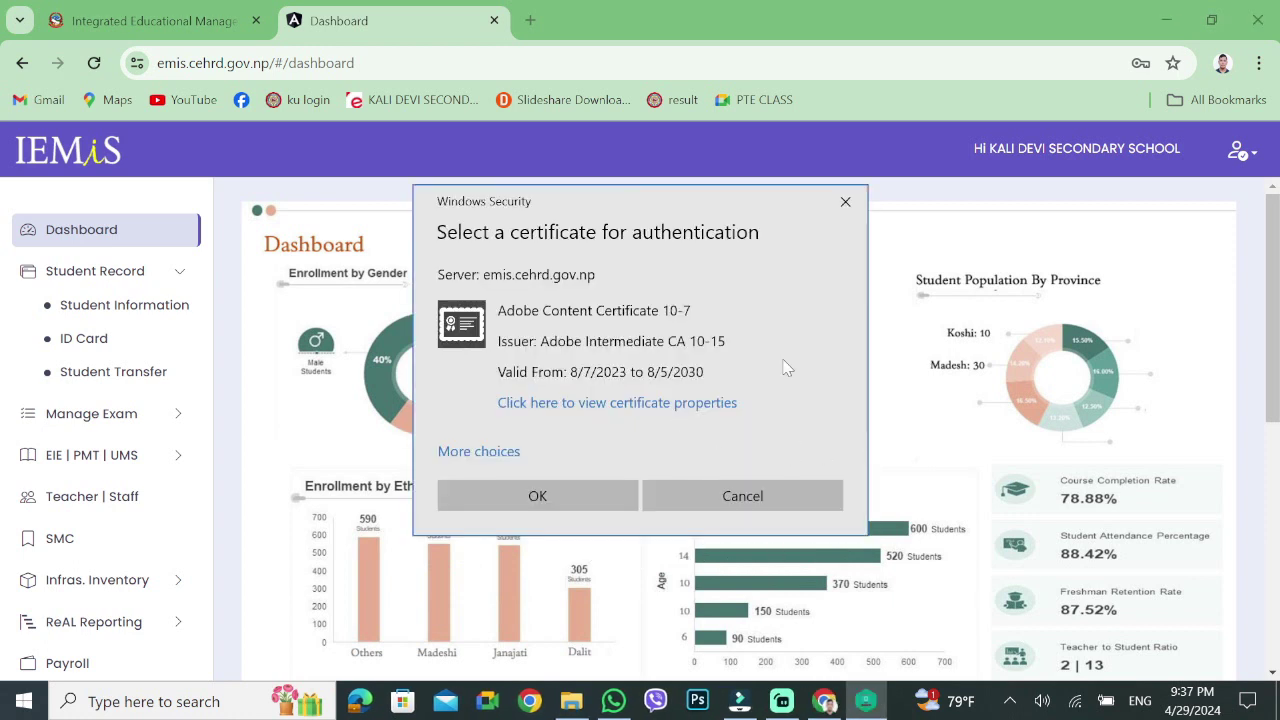
left_click(756, 490)
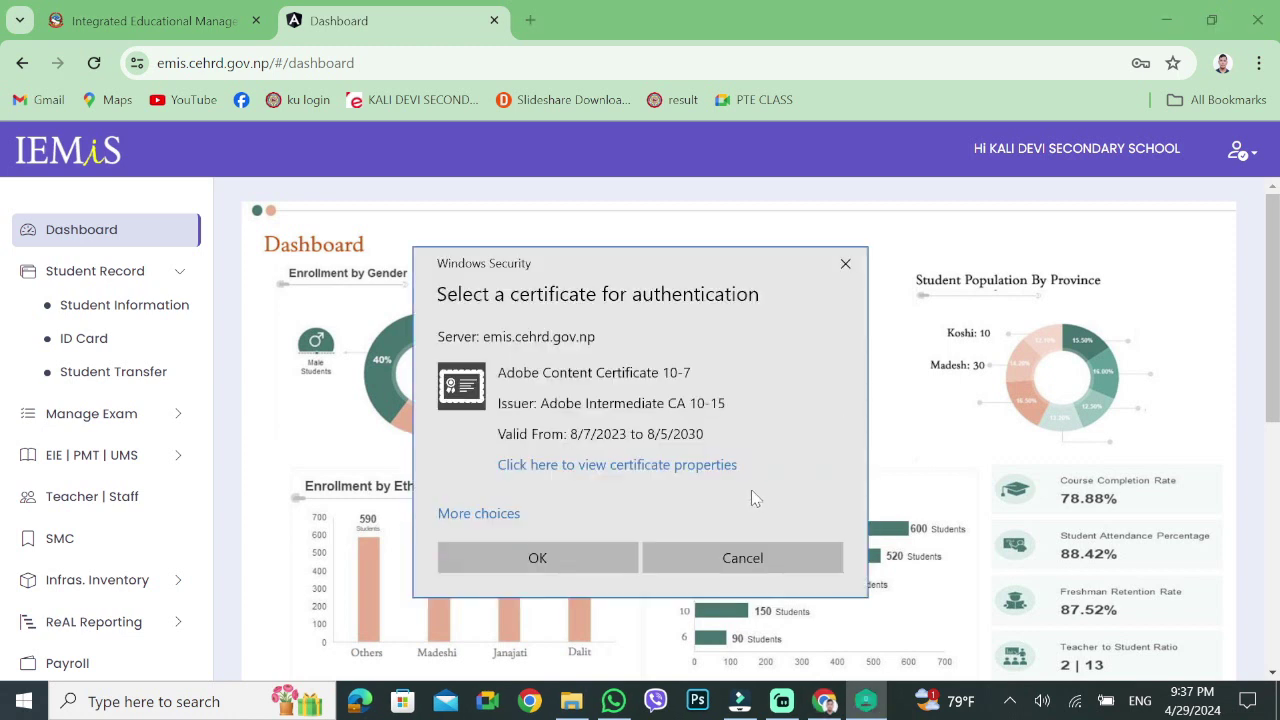
left_click(660, 556)
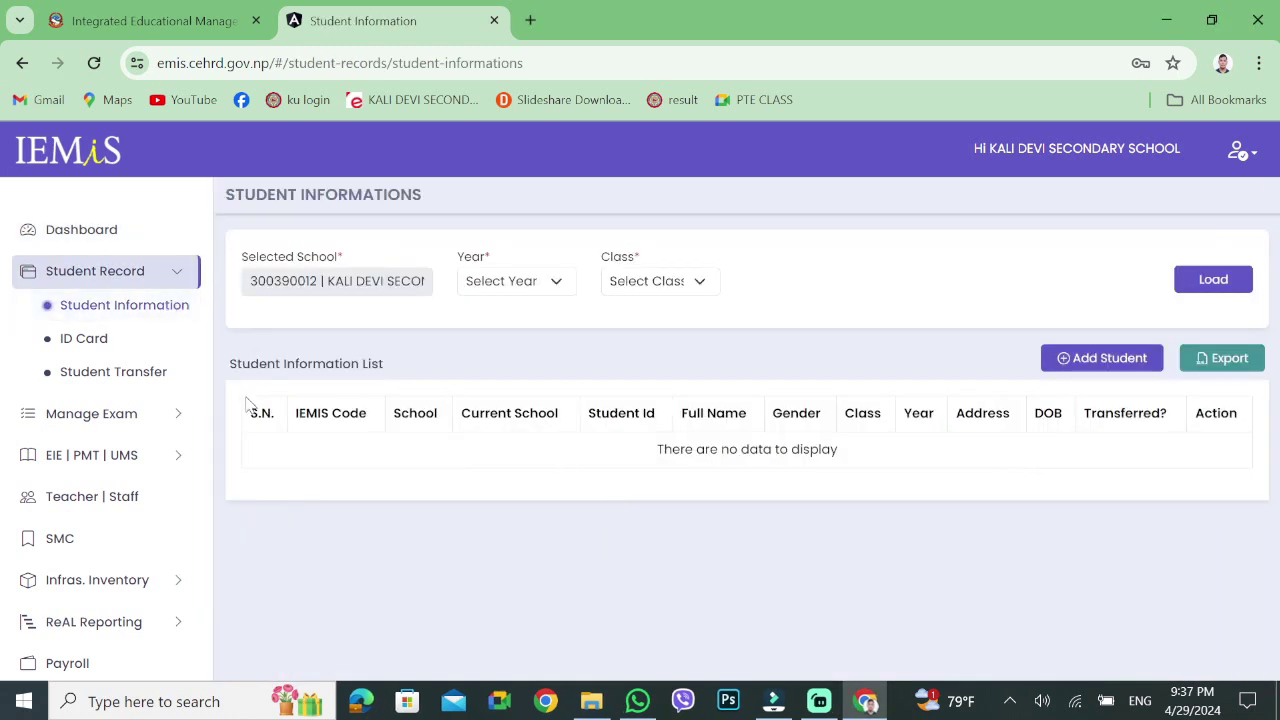
Load the student information list for year 2080 and class 5 and look through its records
left_click(553, 283)
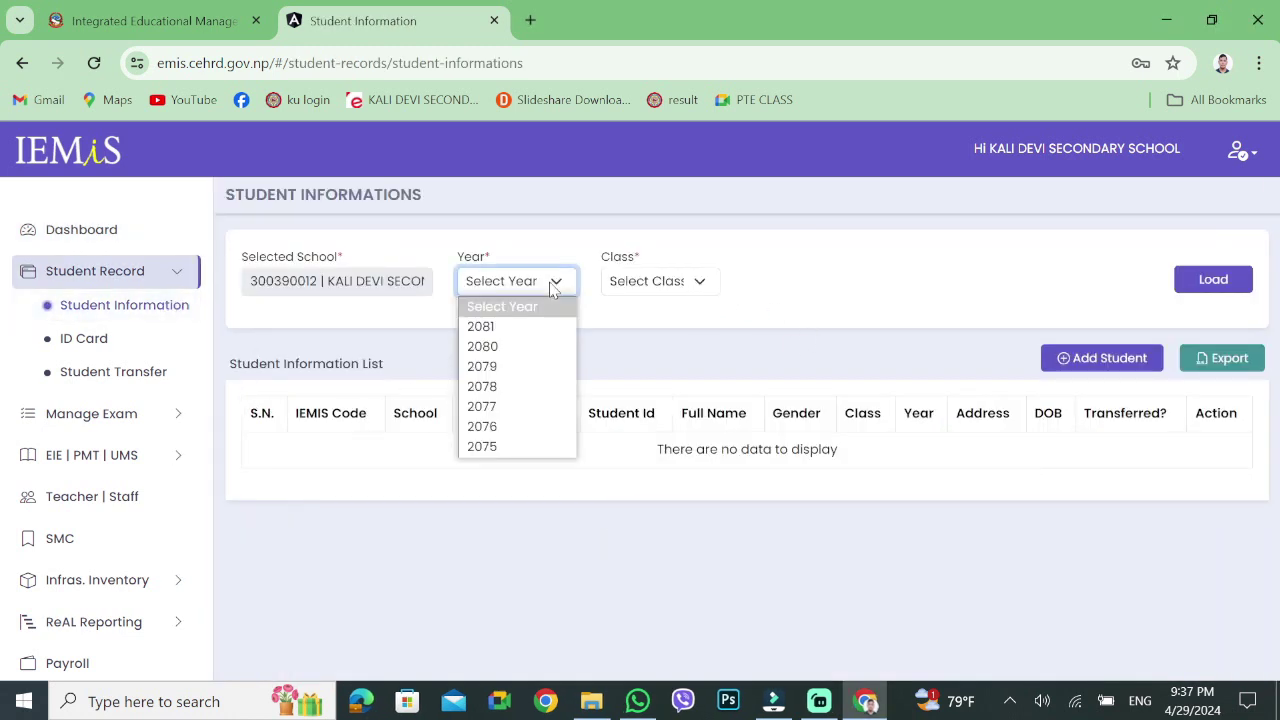
left_click(531, 346)
left_click(695, 285)
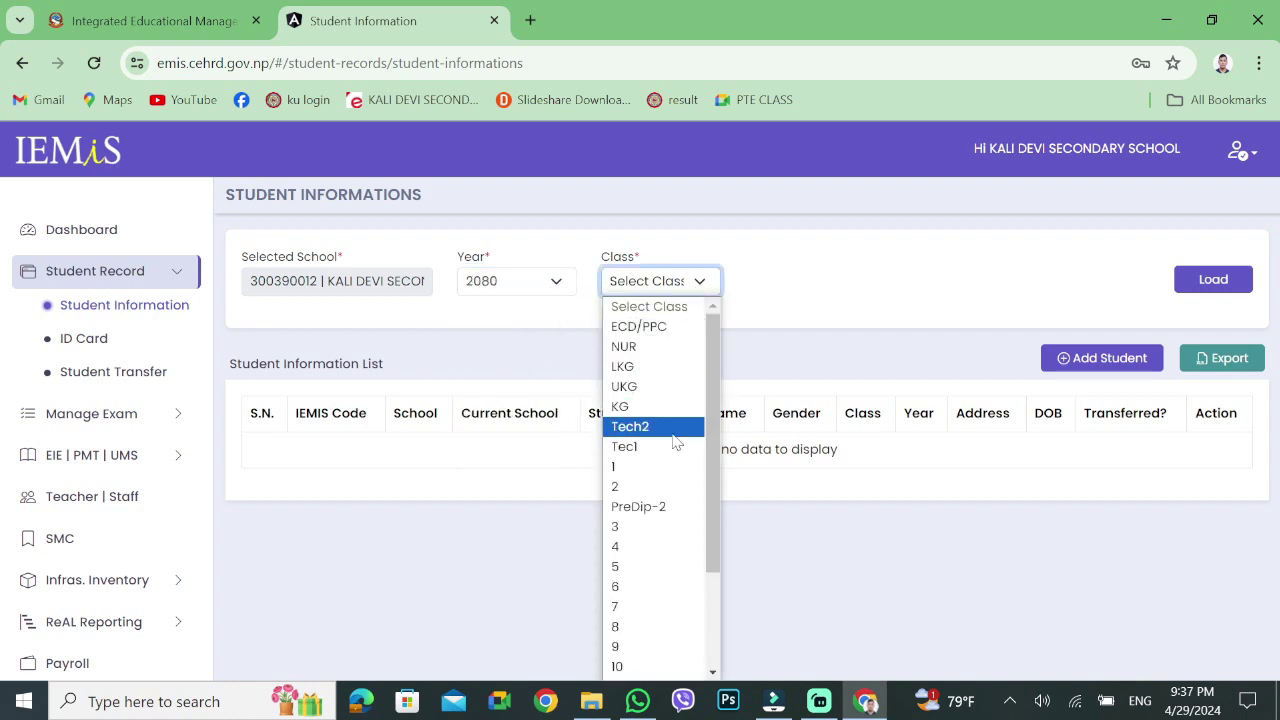
left_click(653, 567)
left_click(1213, 279)
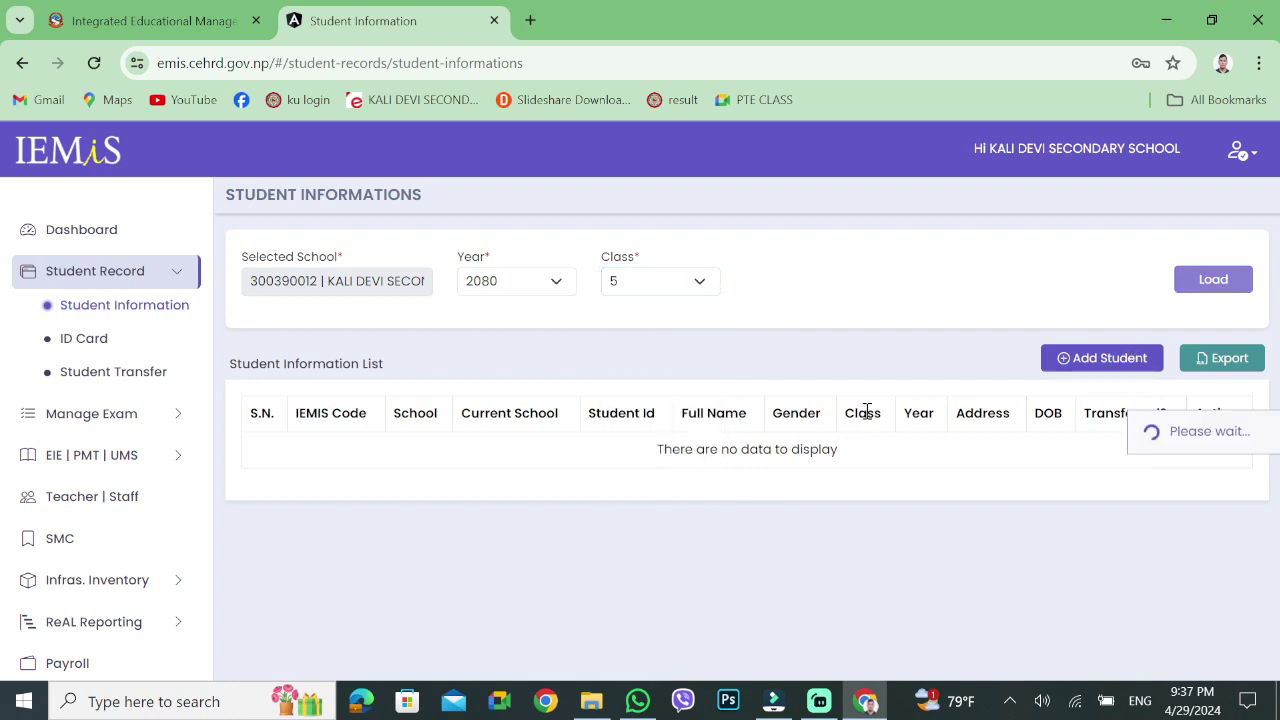
scroll(838, 500, "down", 2)
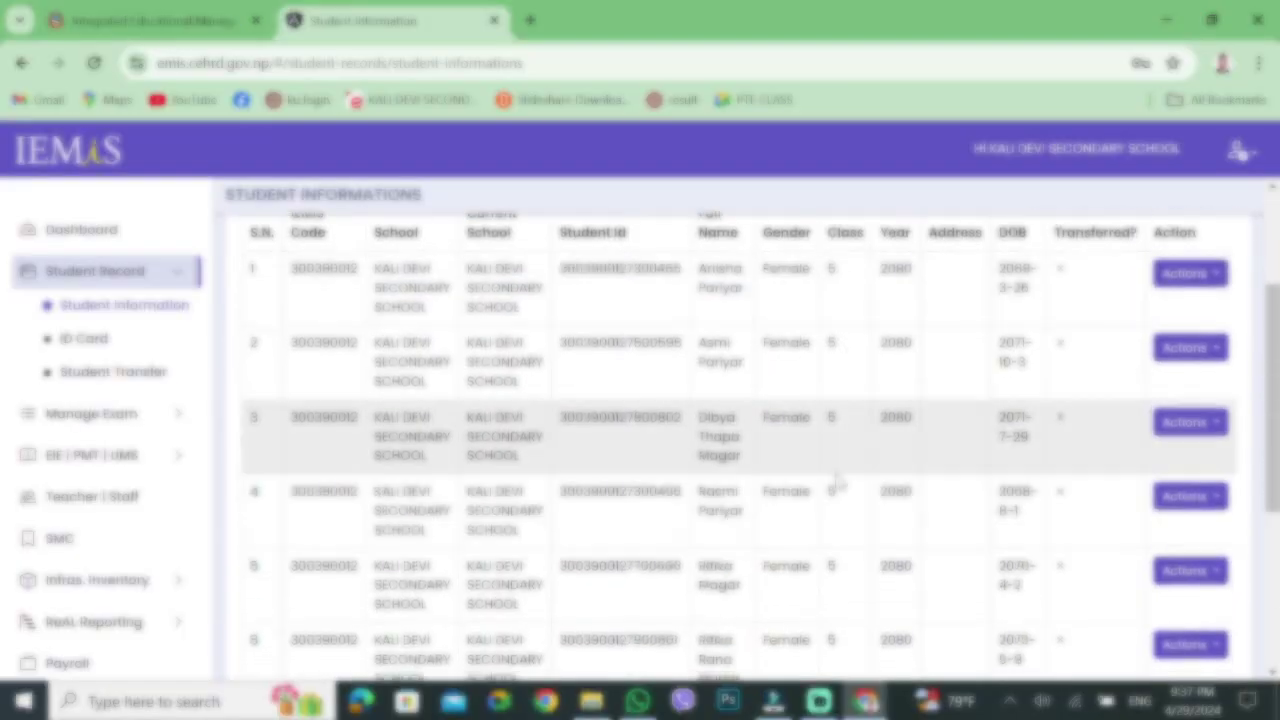
scroll(838, 484, "up", 2)
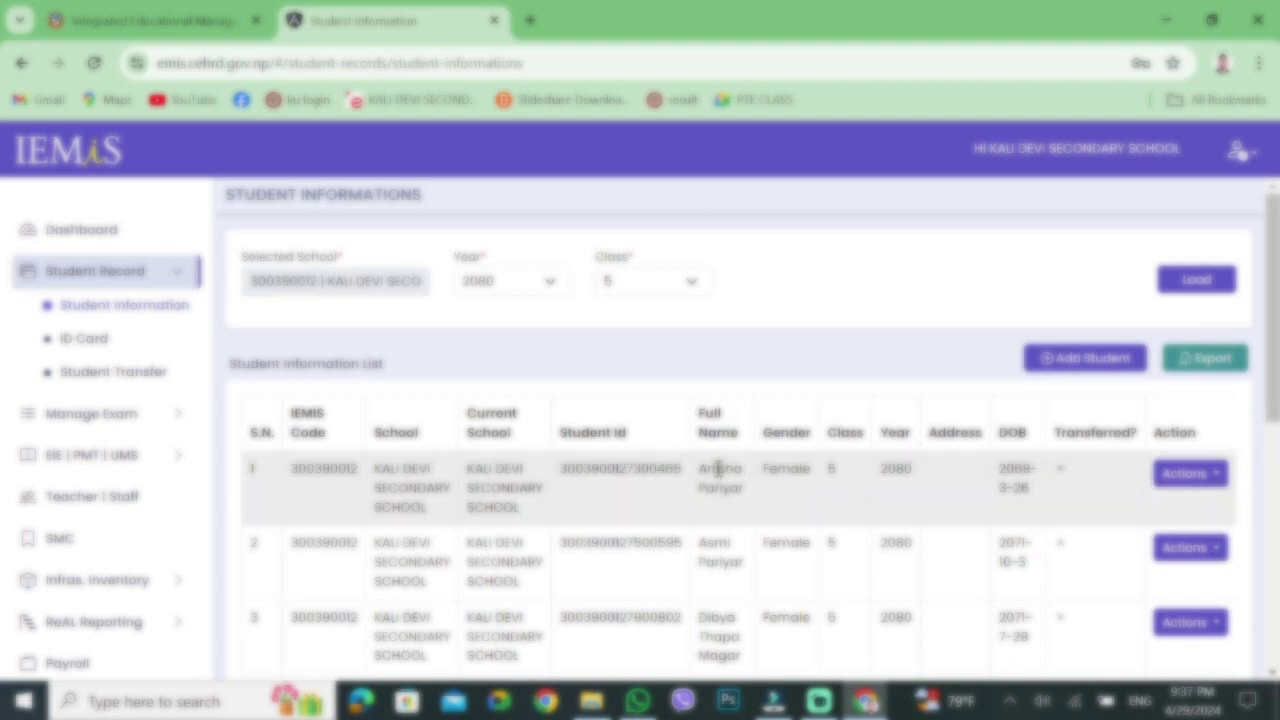
scroll(500, 428, "down", 5)
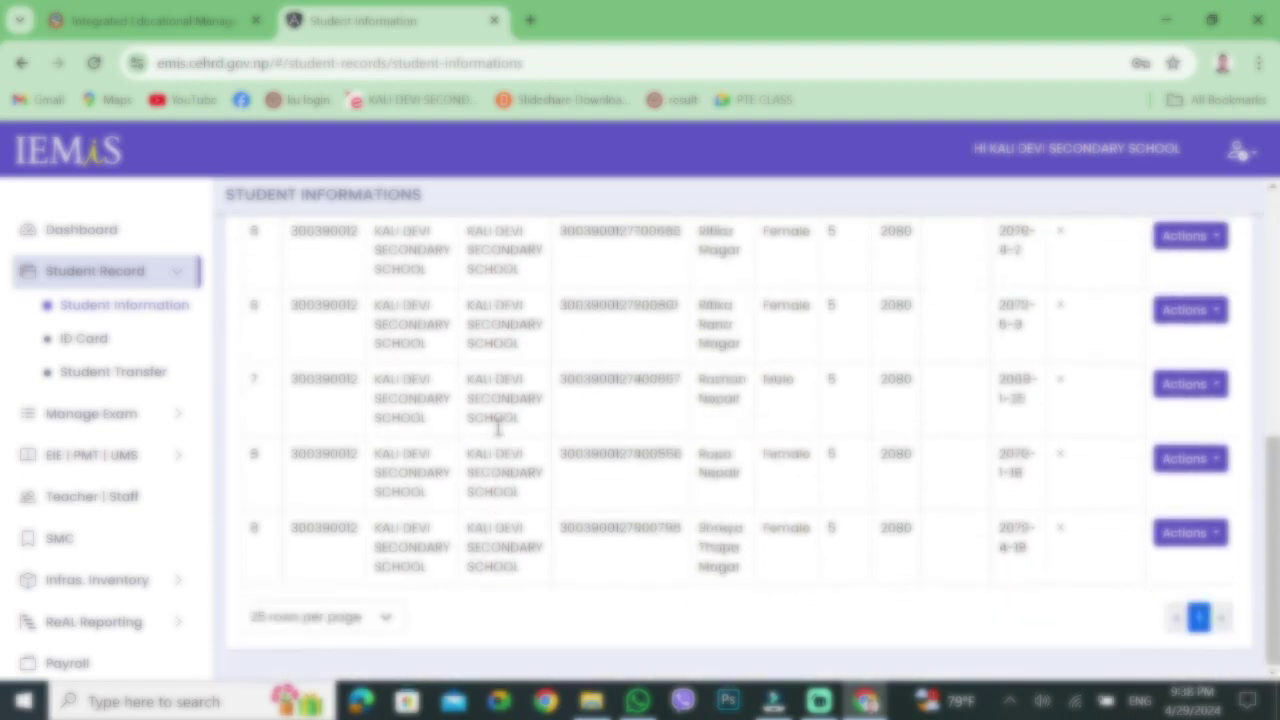
scroll(680, 470, "up", 5)
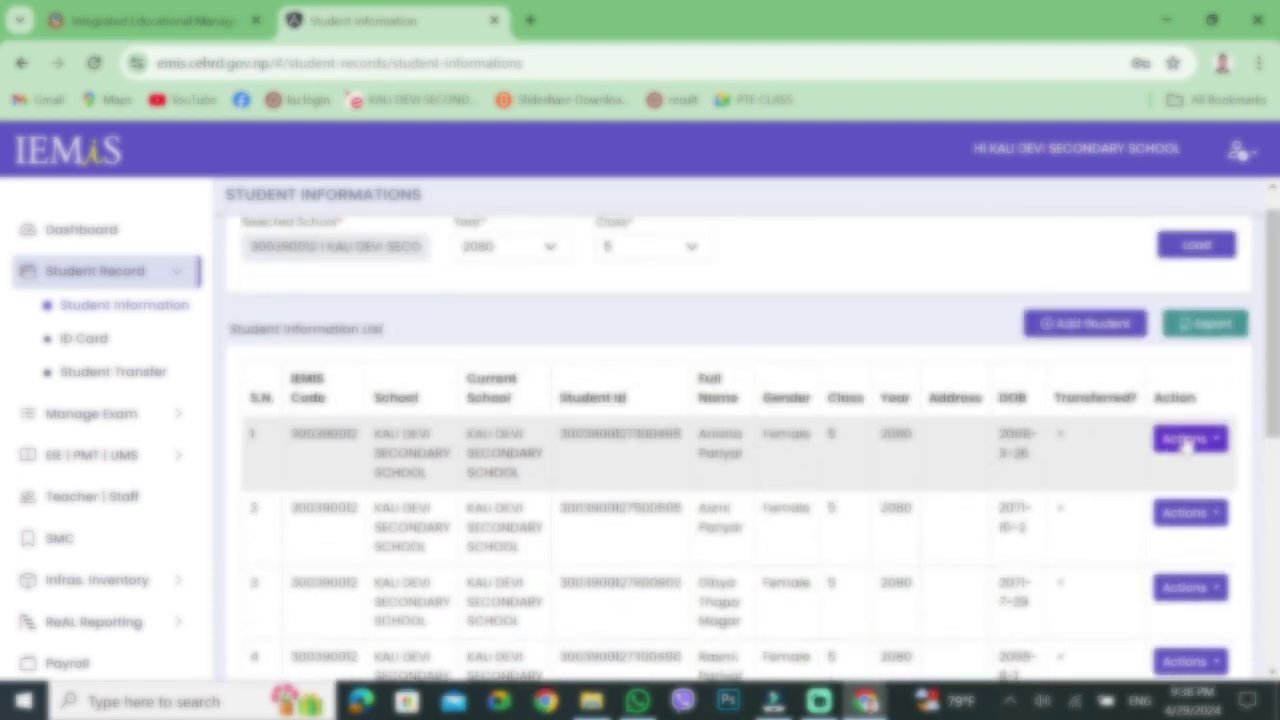
View the full details of the first student in the class 5 list and return to the list
left_click(1188, 446)
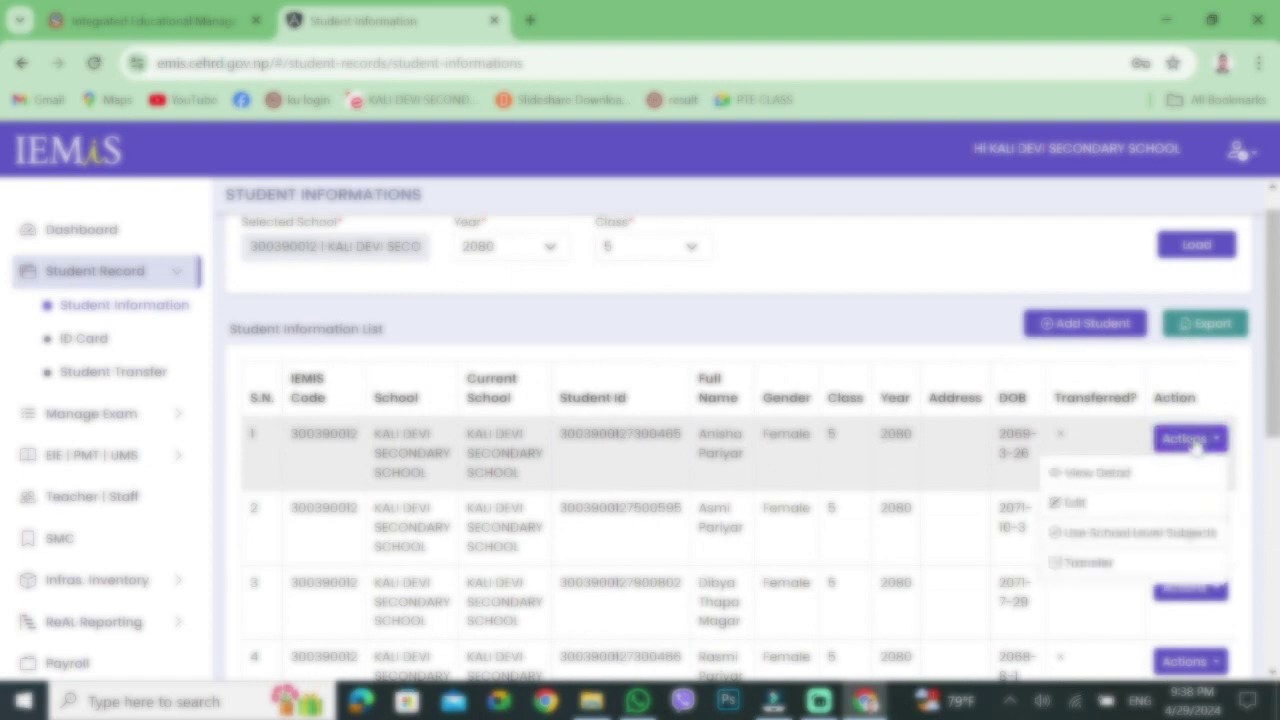
left_click(1134, 479)
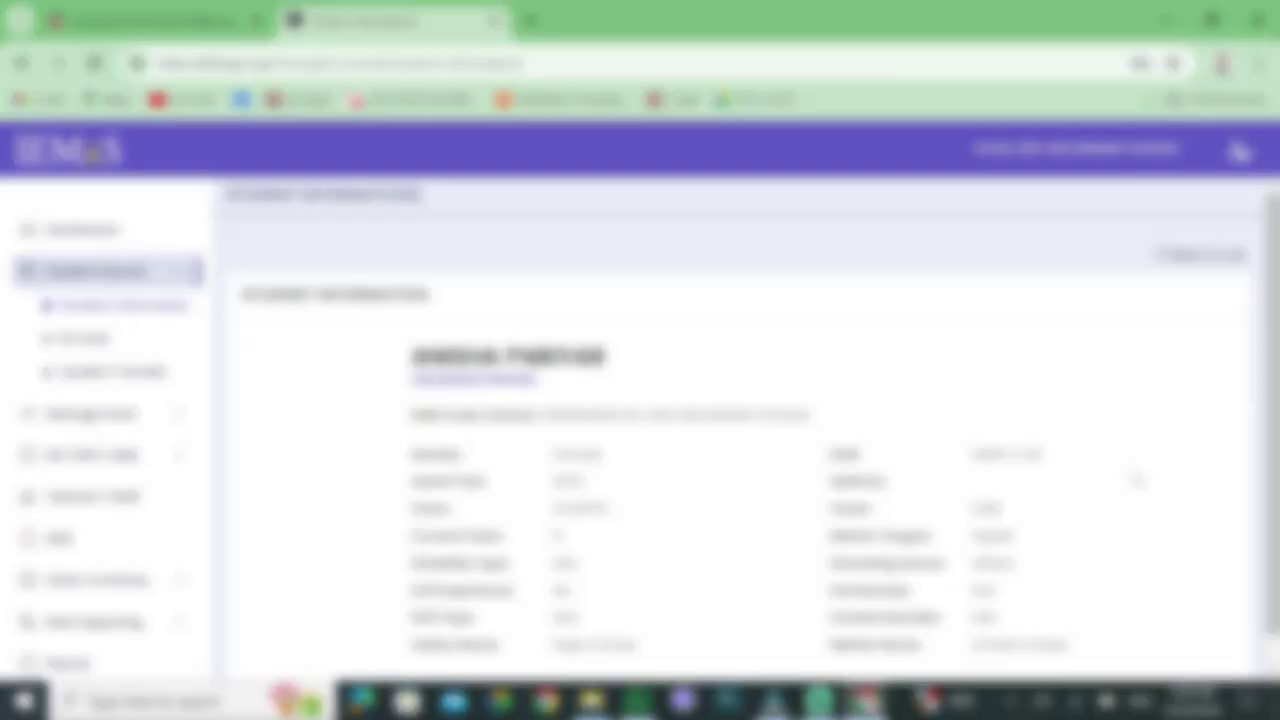
scroll(620, 458, "down", 1)
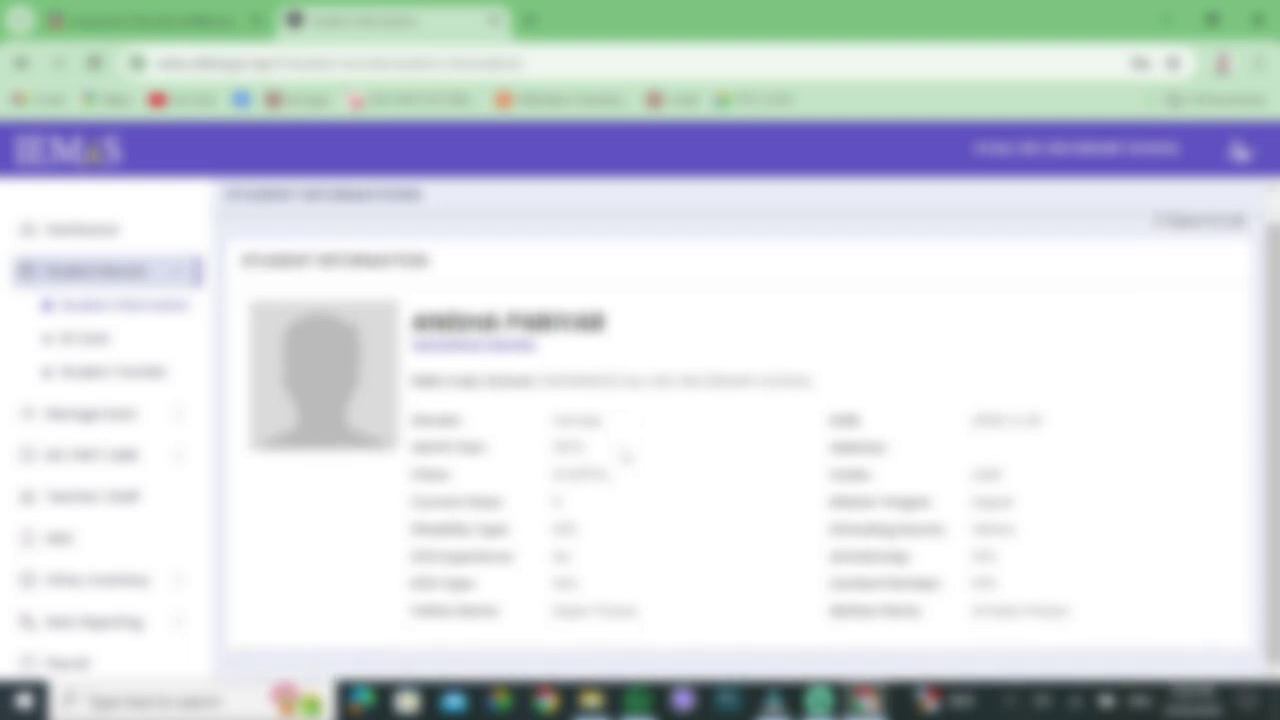
scroll(620, 450, "up", 1)
scroll(803, 491, "down", 1)
scroll(590, 425, "up", 1)
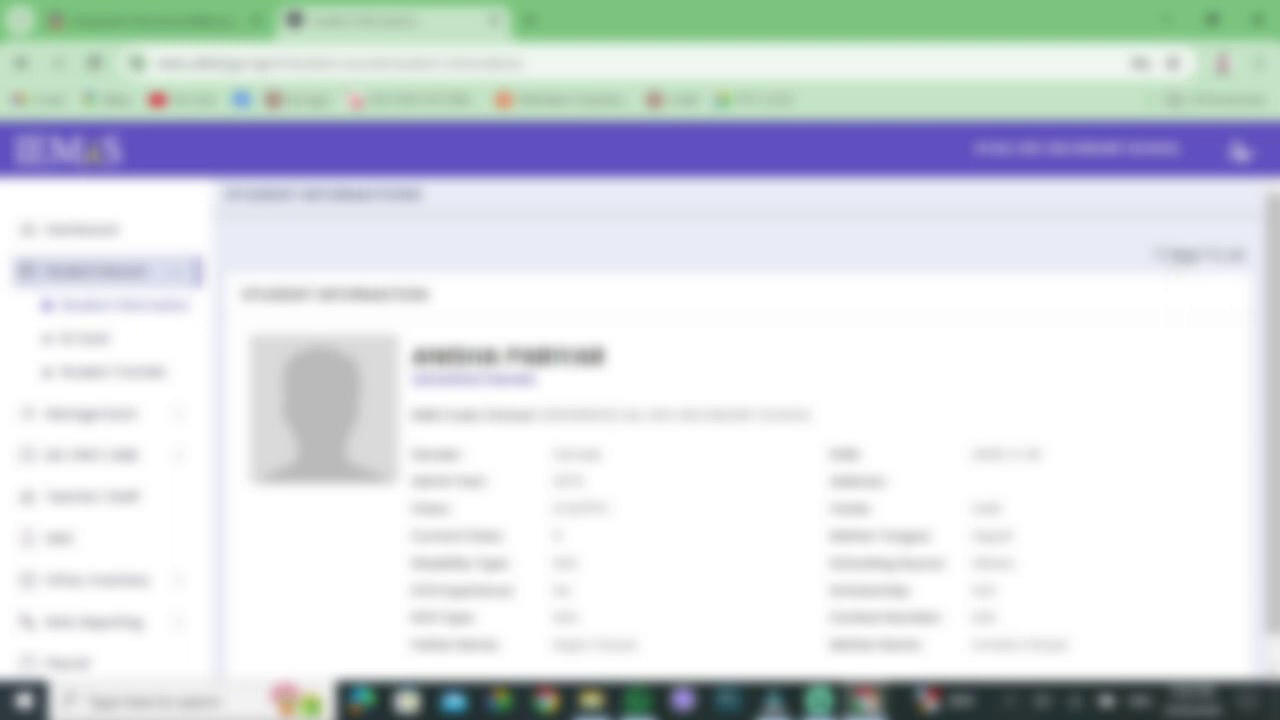
left_click(1195, 255)
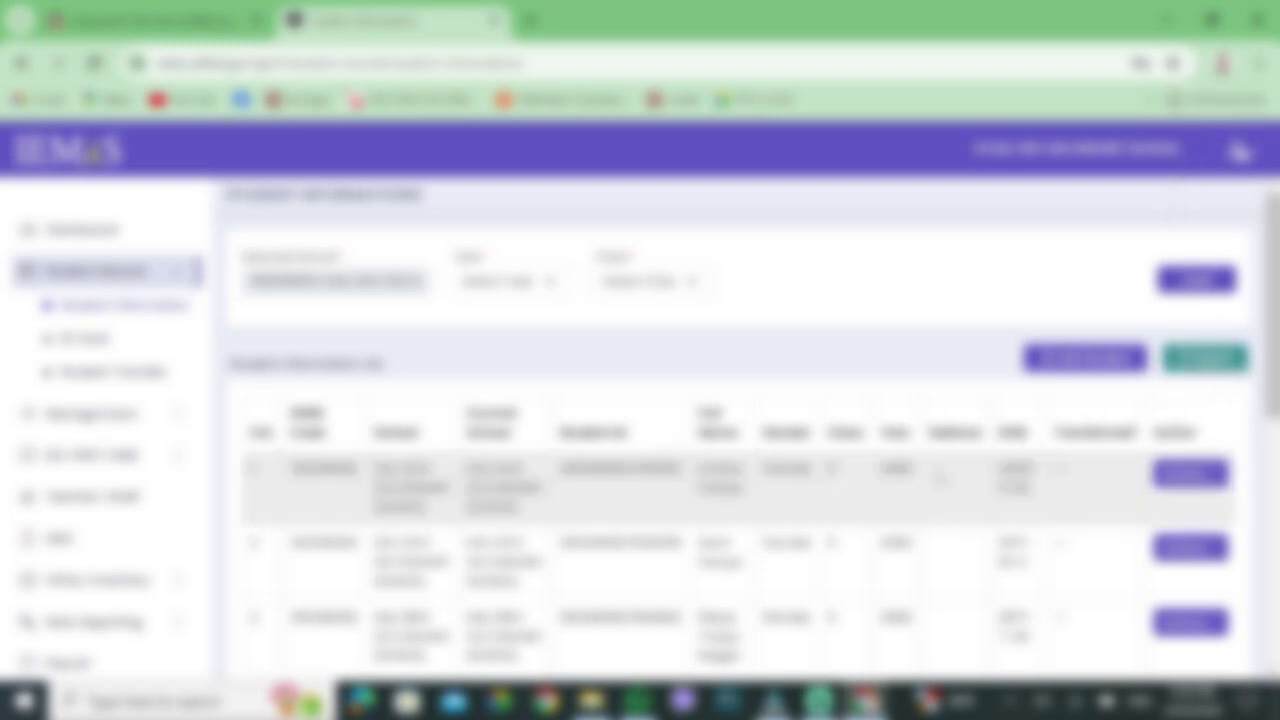
Look over the student list, the ID Card page and the Student Transfer page
scroll(840, 530, "down", 5)
scroll(840, 530, "up", 3)
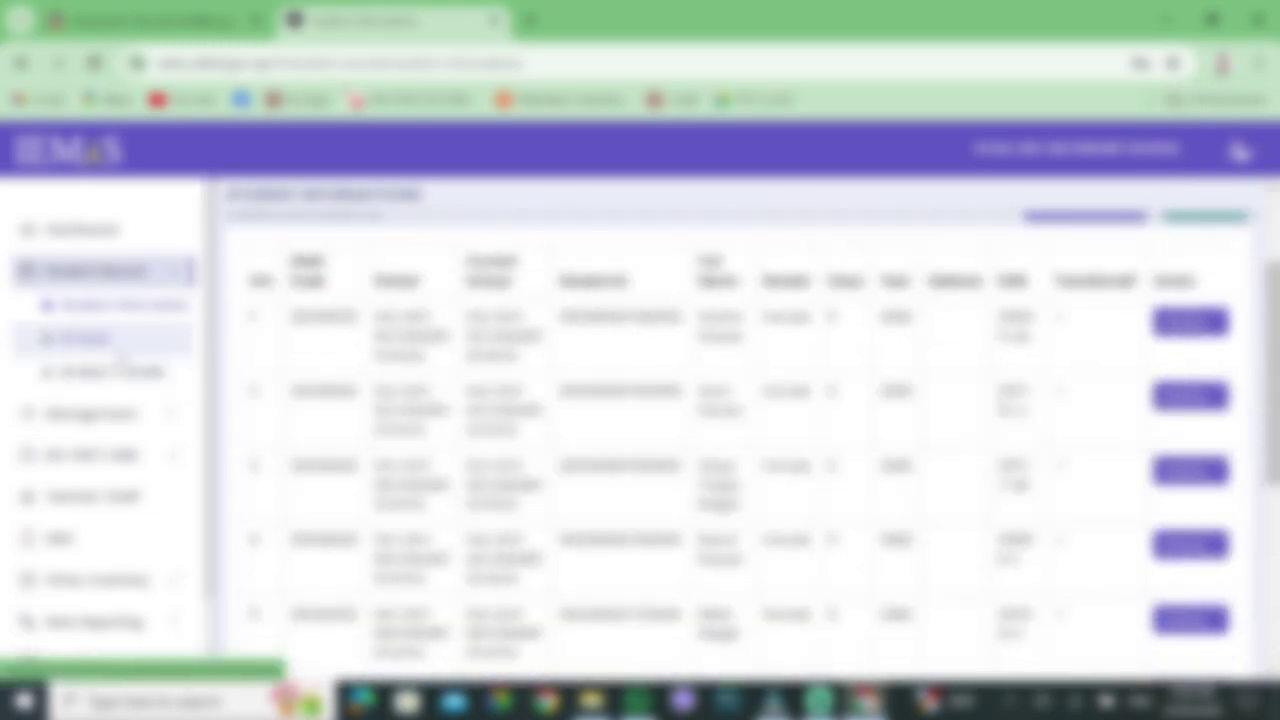
left_click(105, 340)
left_click(155, 371)
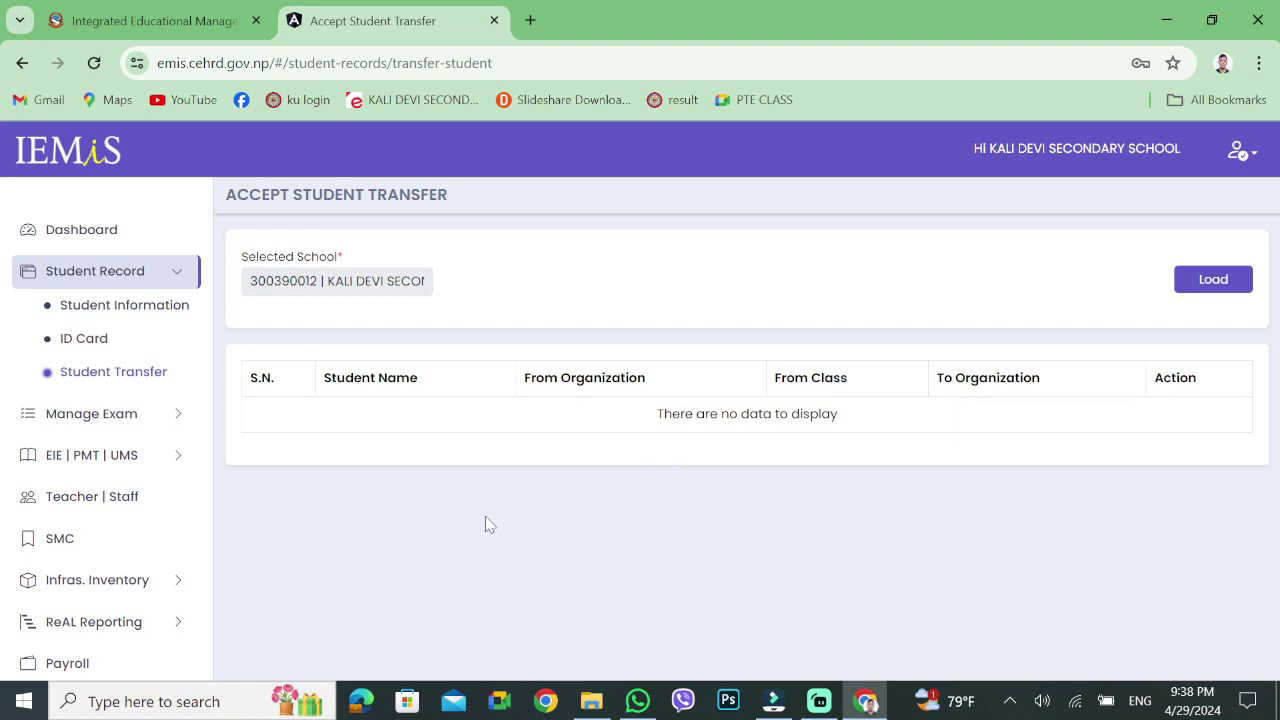
Open Subject Management for exams and accept the offered Adobe Content Certificate for authentication
scroll(165, 400, "down", 1)
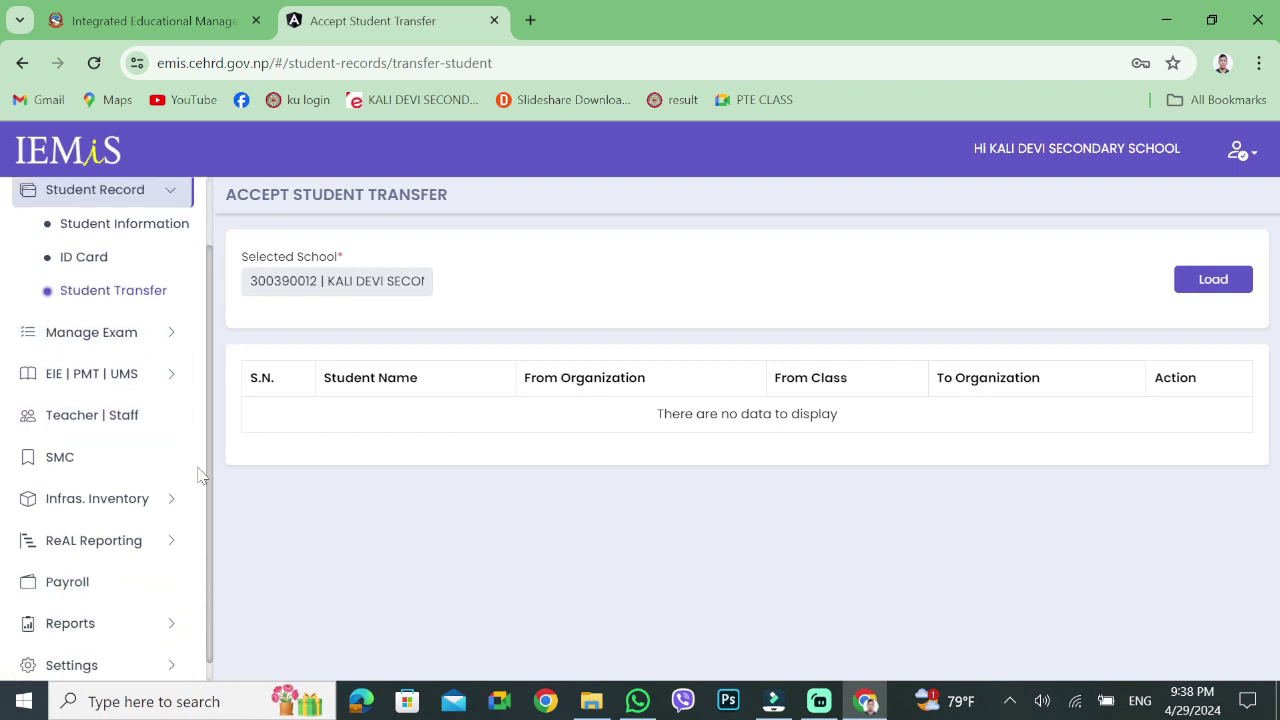
left_click(174, 320)
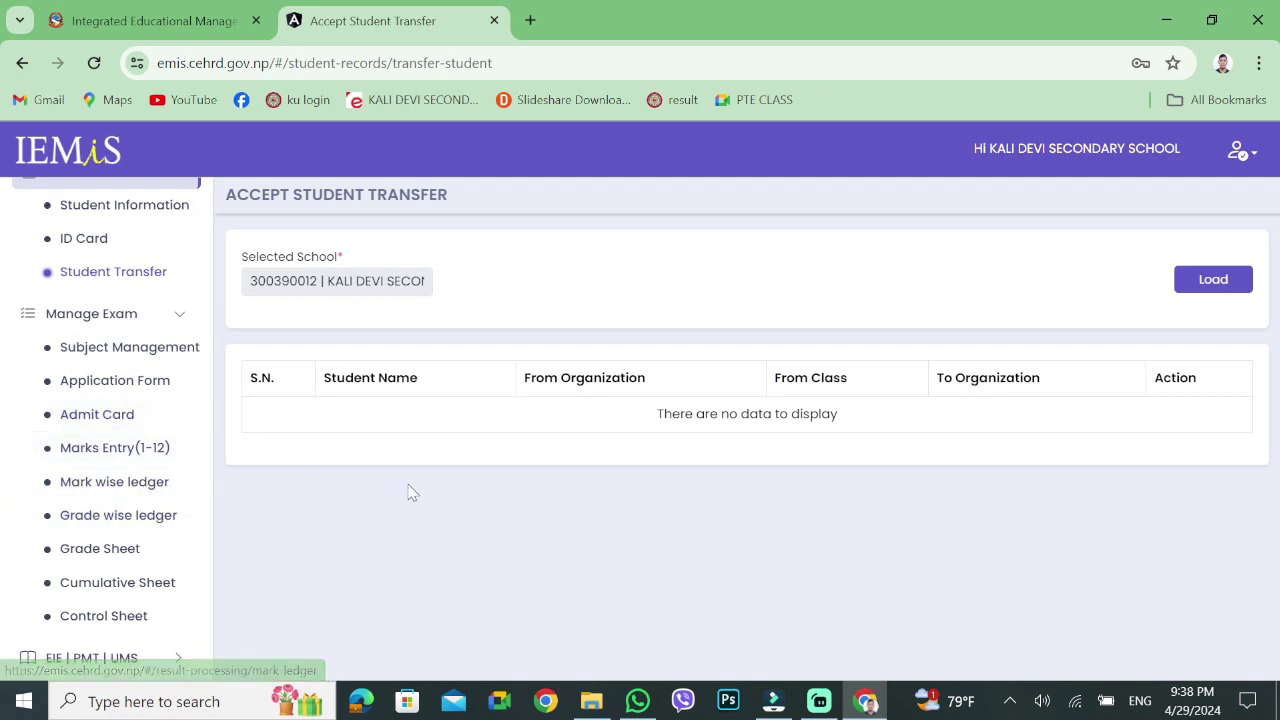
left_click(163, 359)
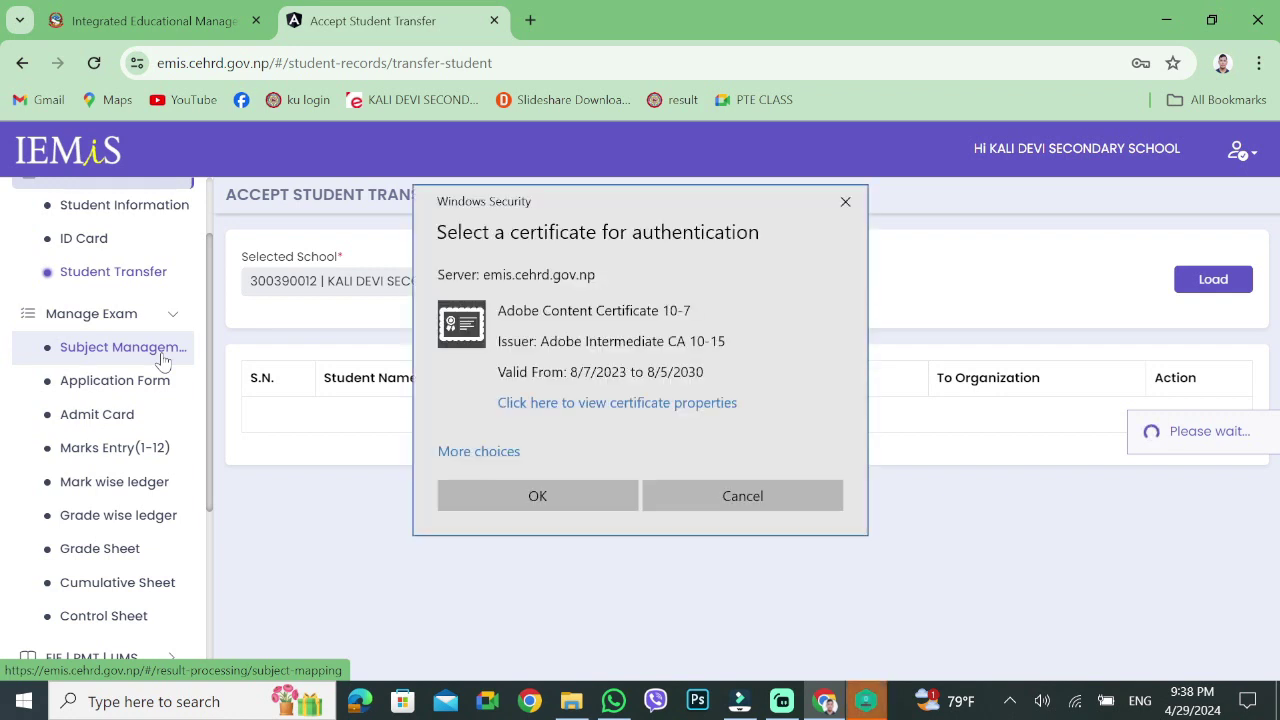
left_click(537, 496)
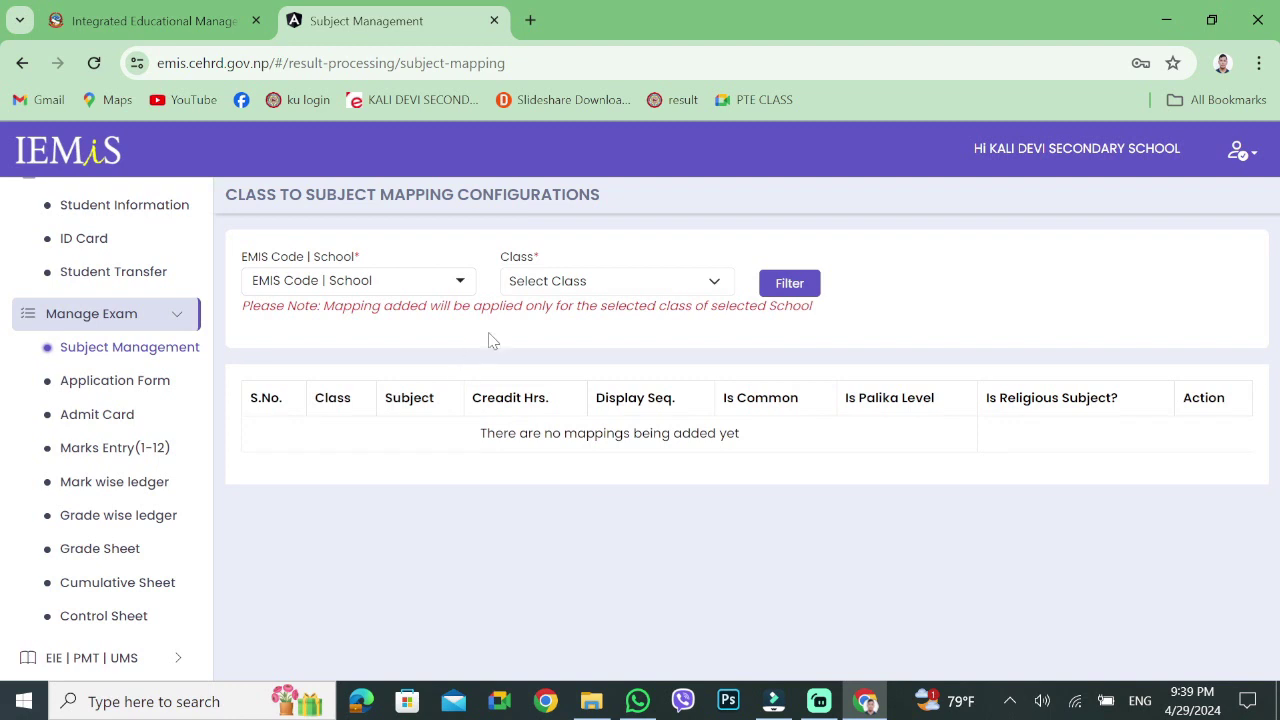
Load the class-to-subject mappings for Kali Devi Secondary School and class 4, and look over the mapped subjects
left_click(462, 283)
left_click(416, 309)
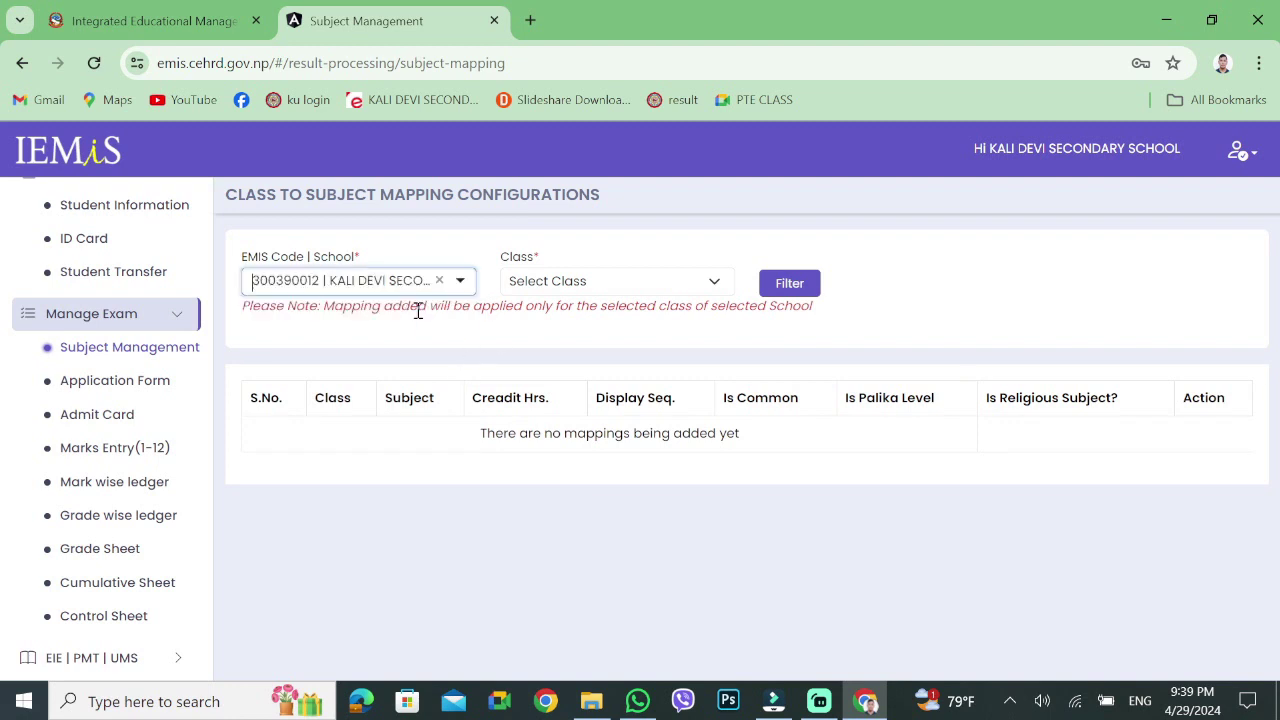
left_click(545, 281)
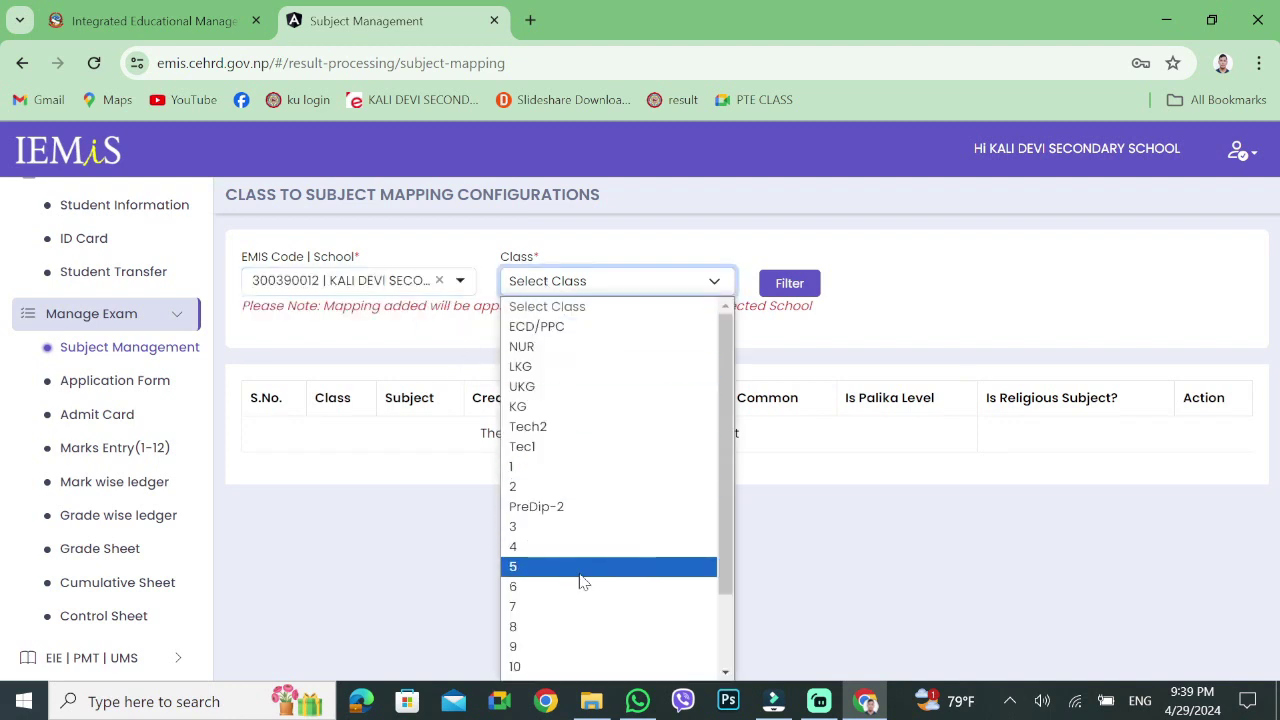
scroll(628, 572, "down", 2)
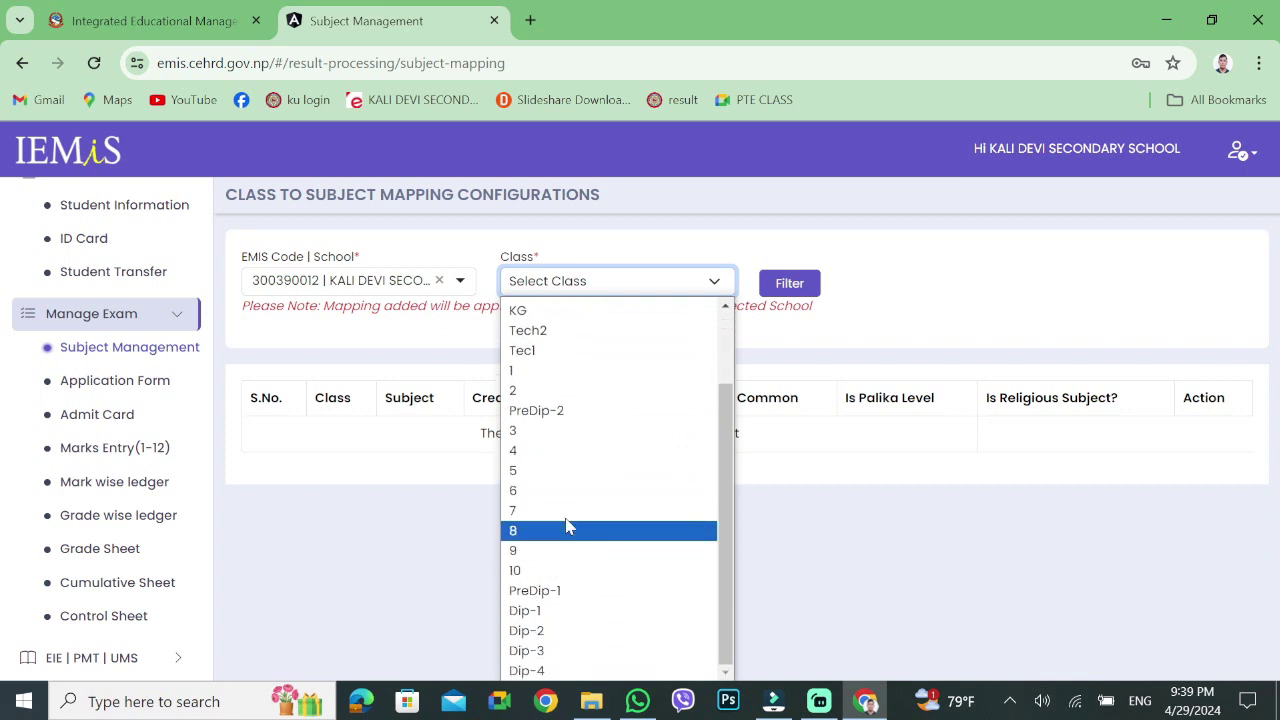
left_click(578, 451)
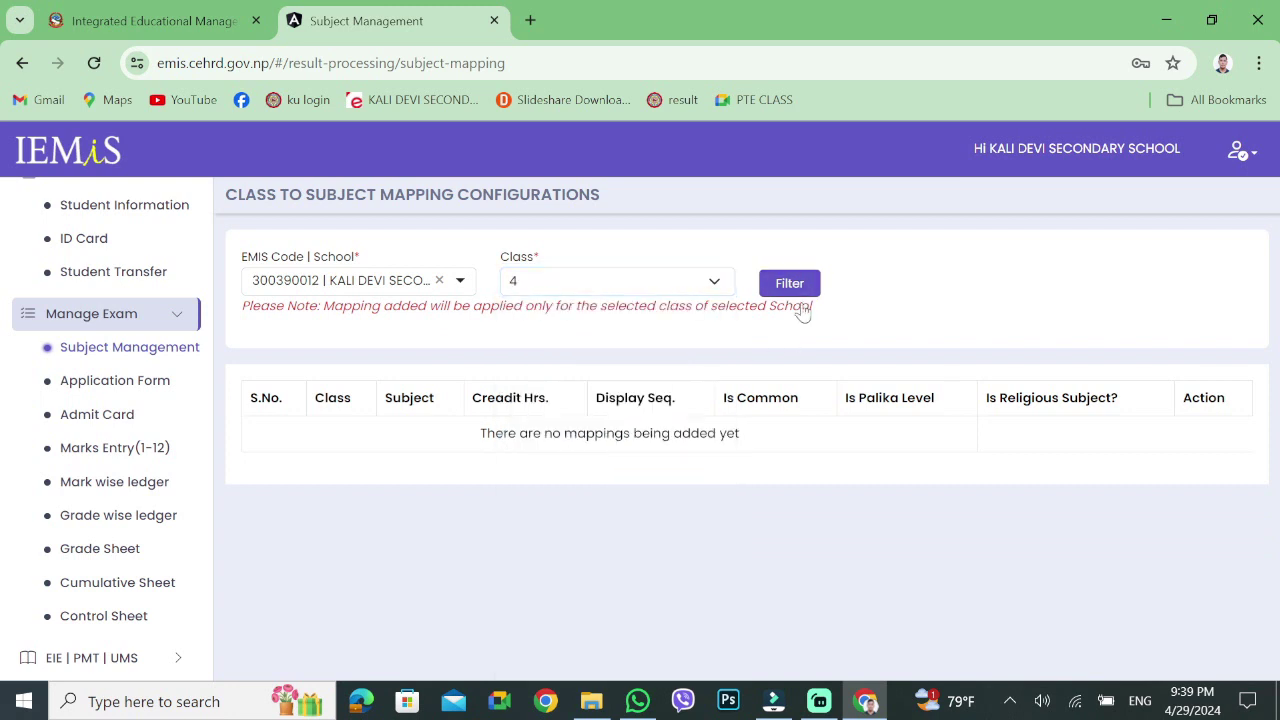
scroll(800, 460, "down", 1)
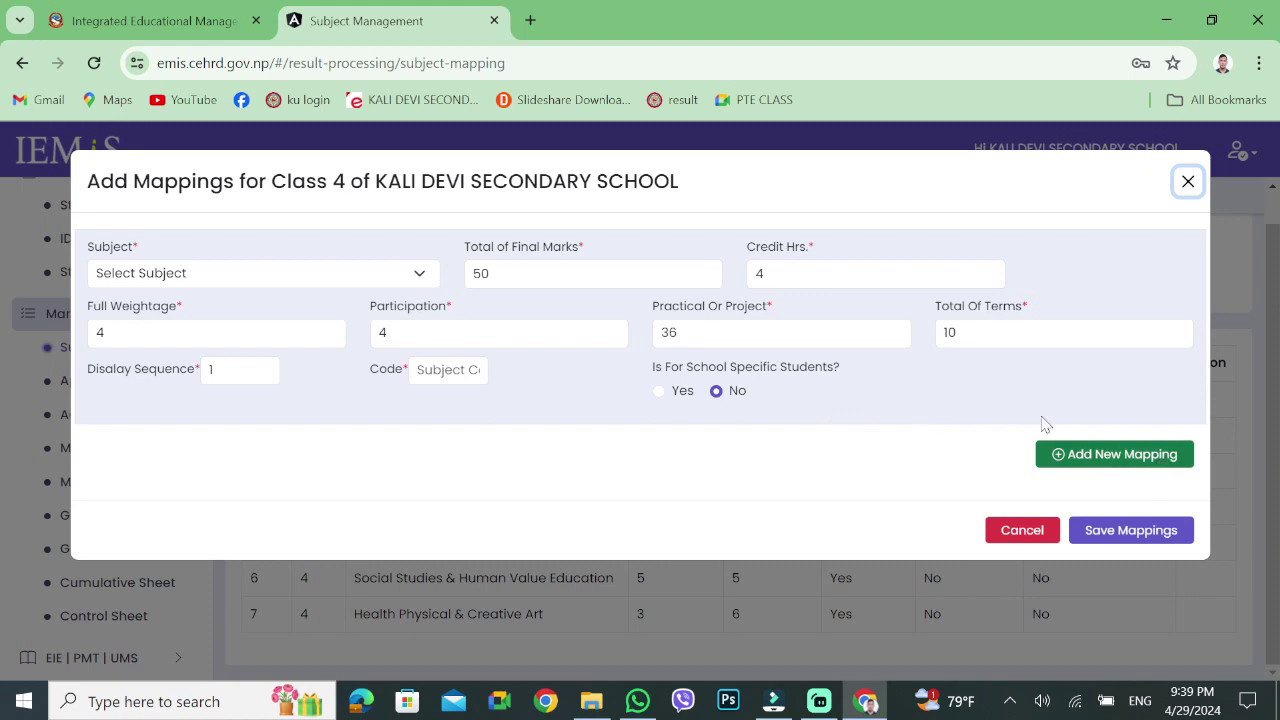
Look through the subjects offered for a new class 4 mapping and cancel the Add Mappings form without saving
left_click(361, 279)
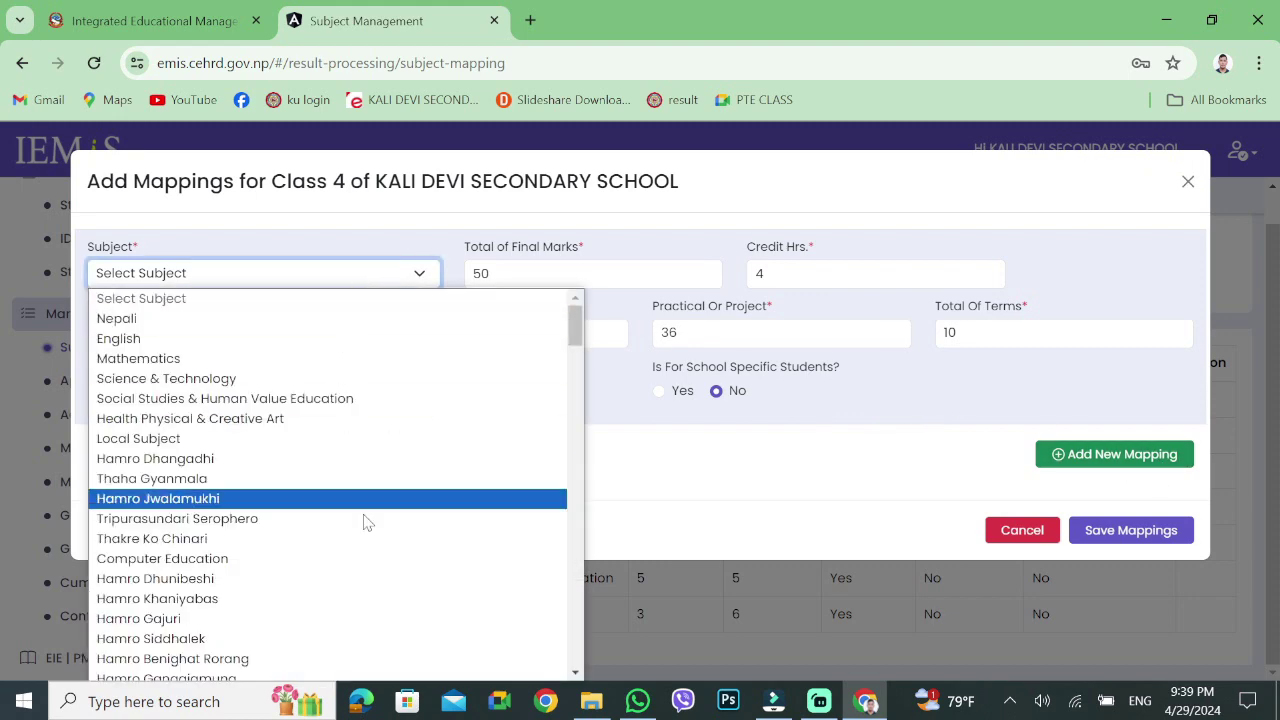
scroll(375, 535, "down", 20)
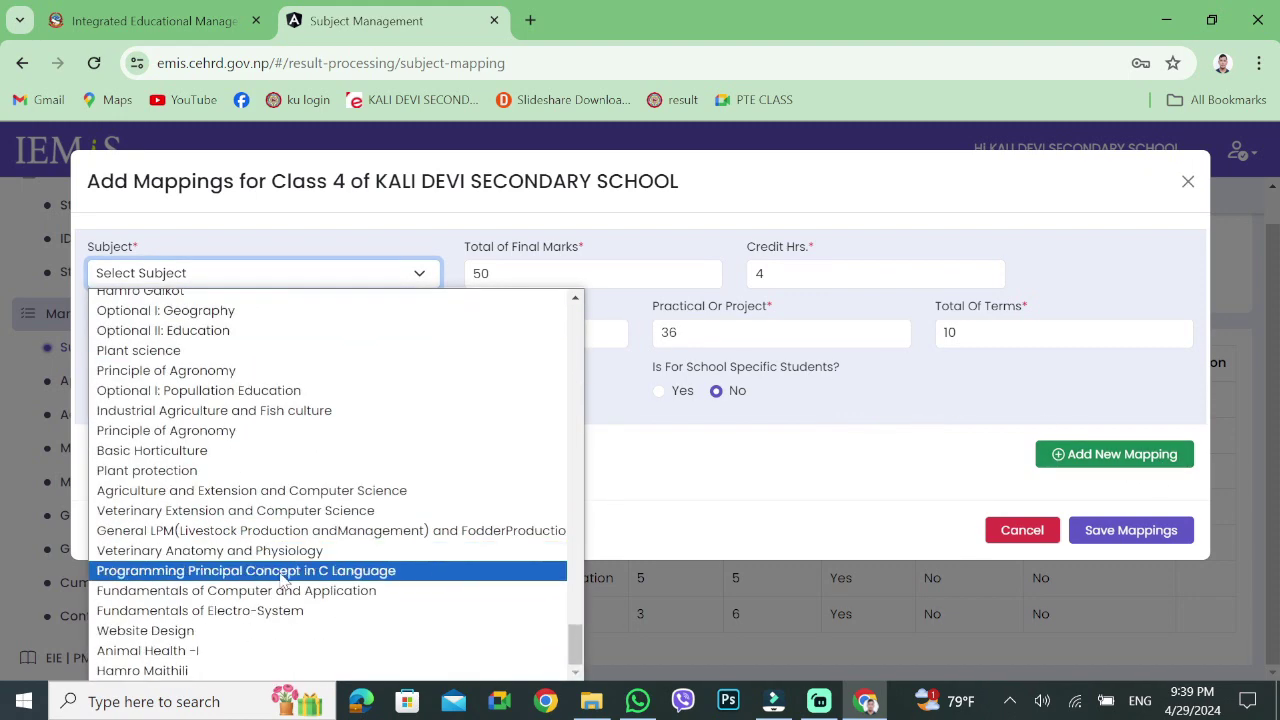
scroll(300, 590, "up", 20)
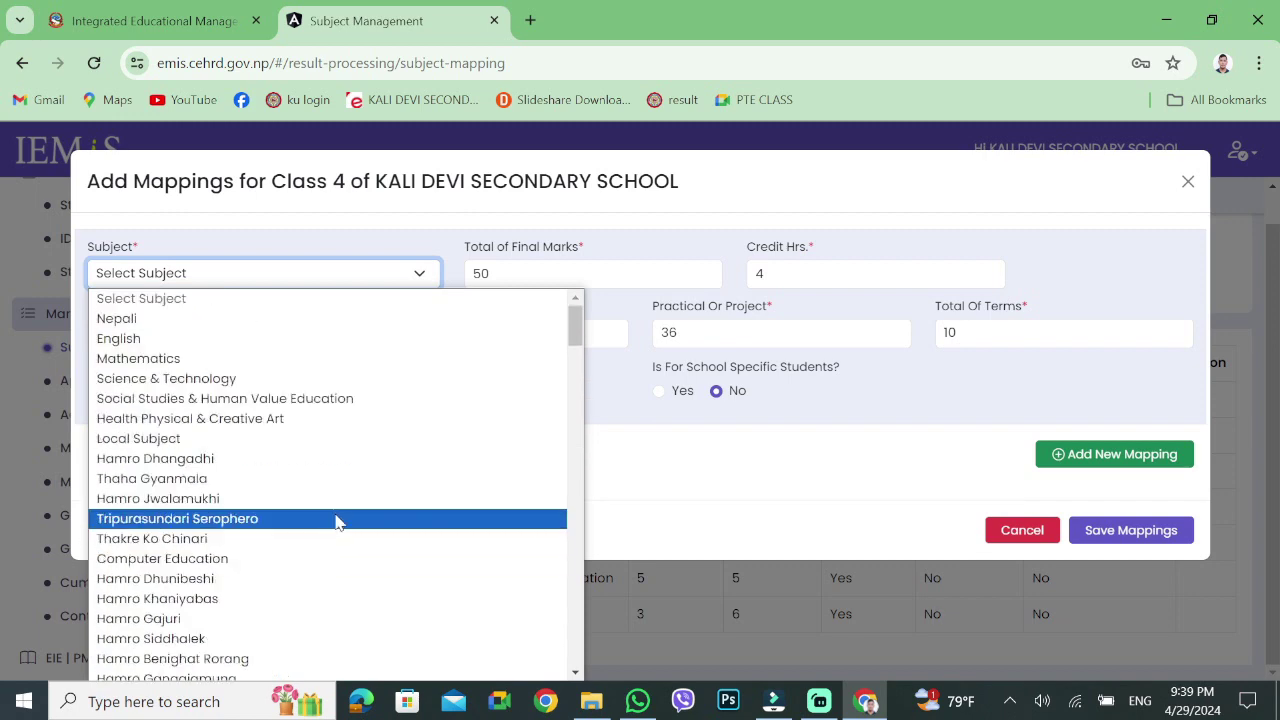
scroll(337, 520, "down", 20)
scroll(340, 518, "up", 15)
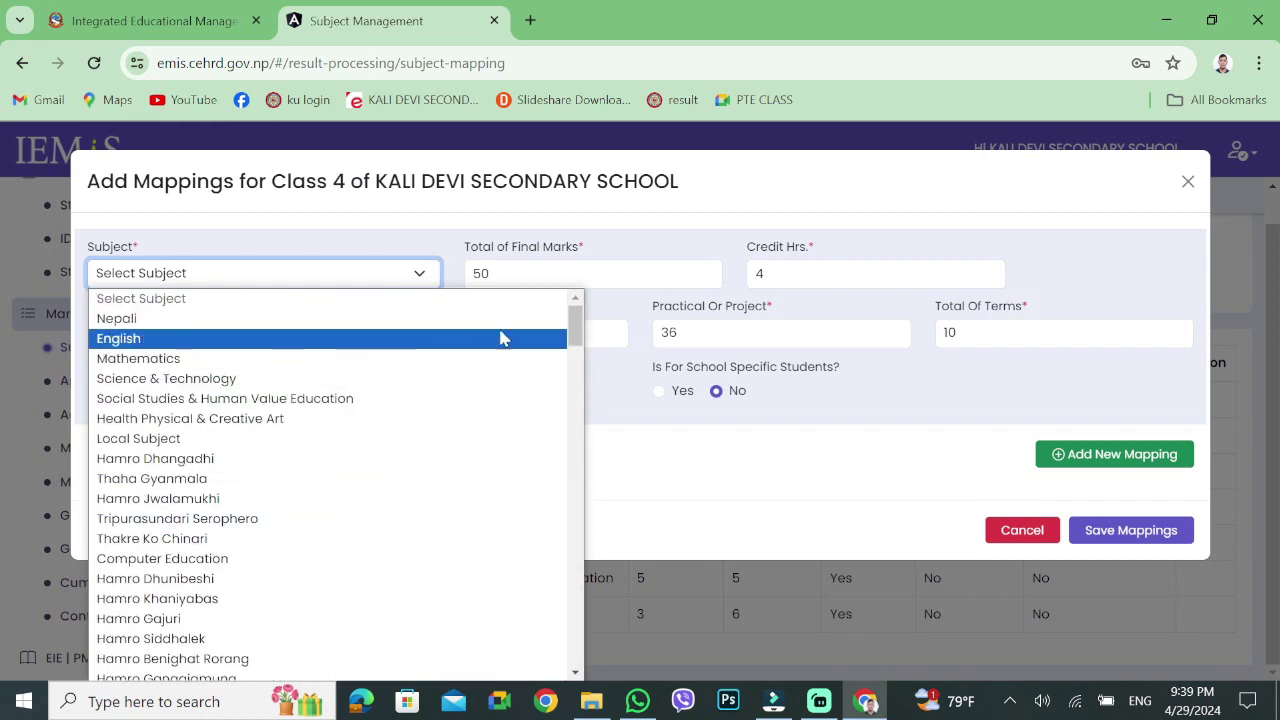
left_click(420, 274)
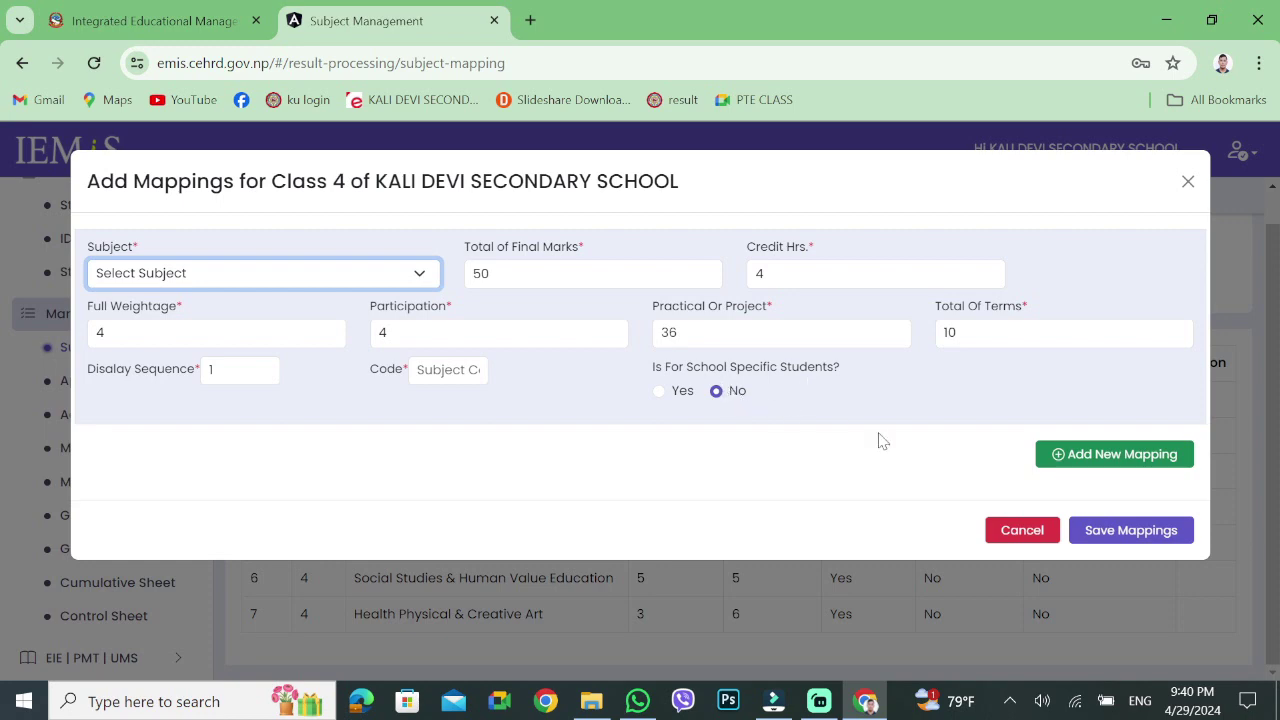
left_click(1020, 530)
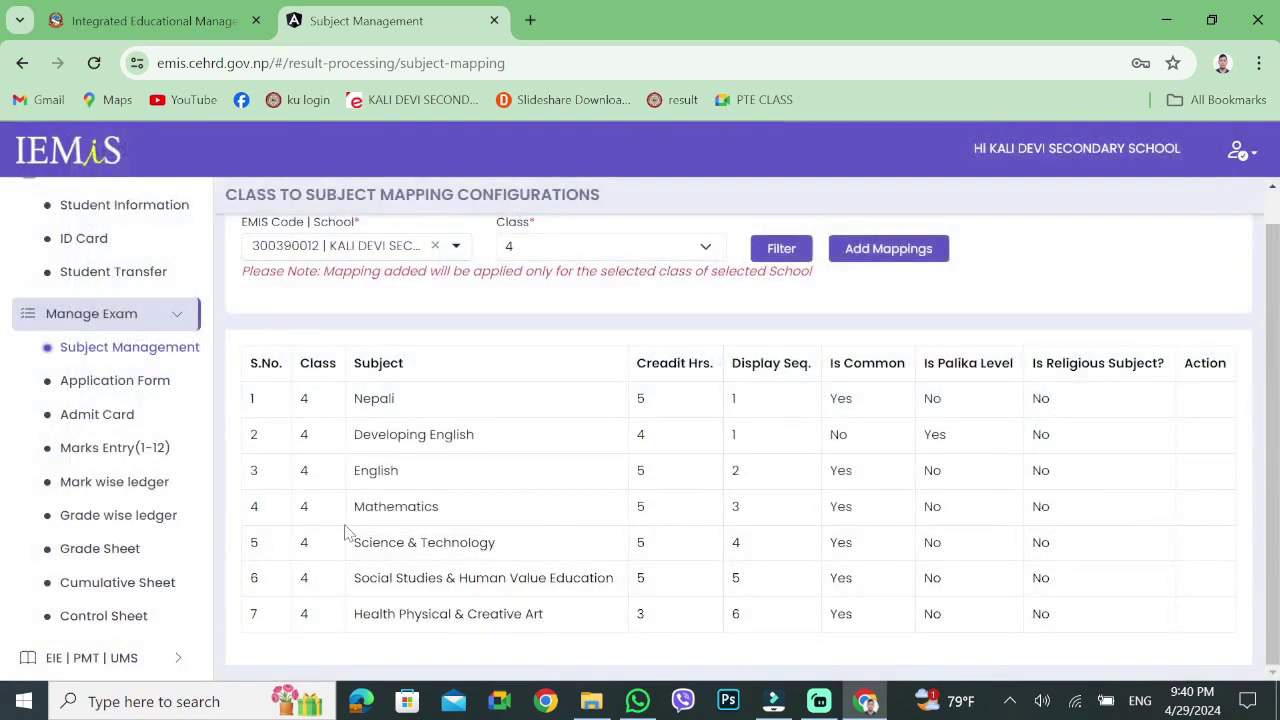
Load the exam Application Form student list for year 2080 and class 7
left_click(122, 381)
left_click(515, 281)
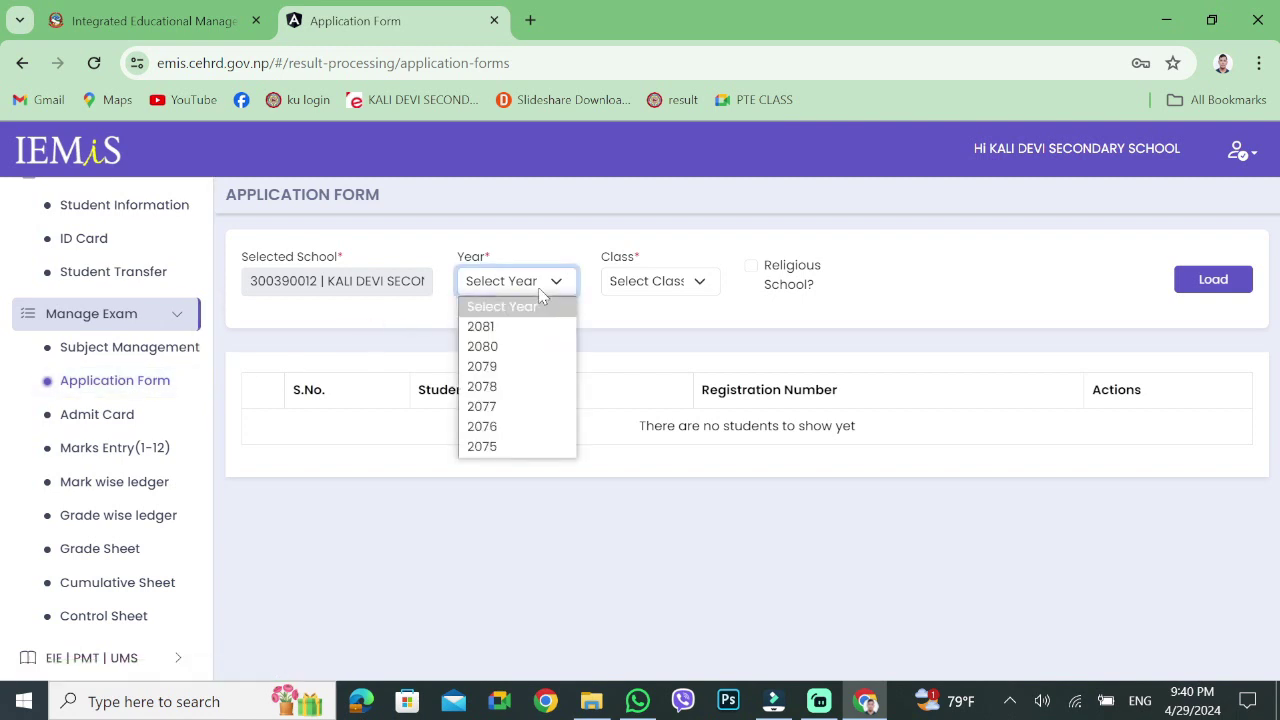
left_click(530, 350)
left_click(660, 284)
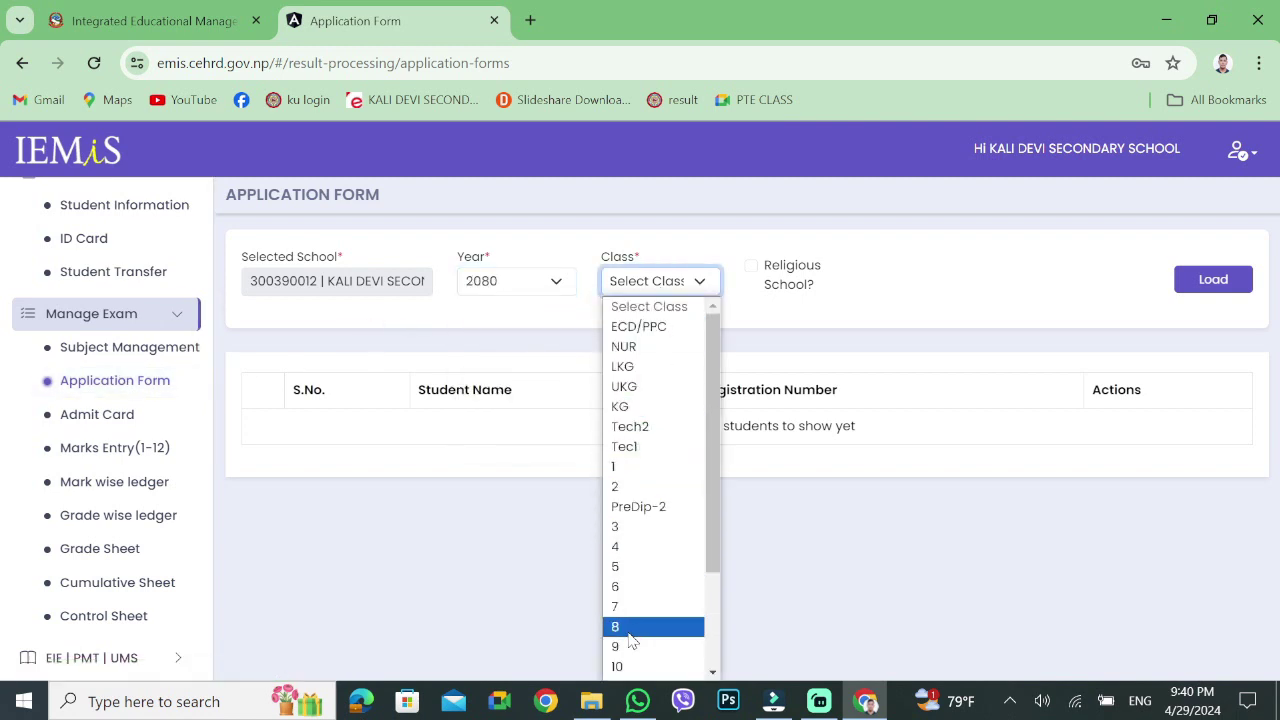
left_click(650, 608)
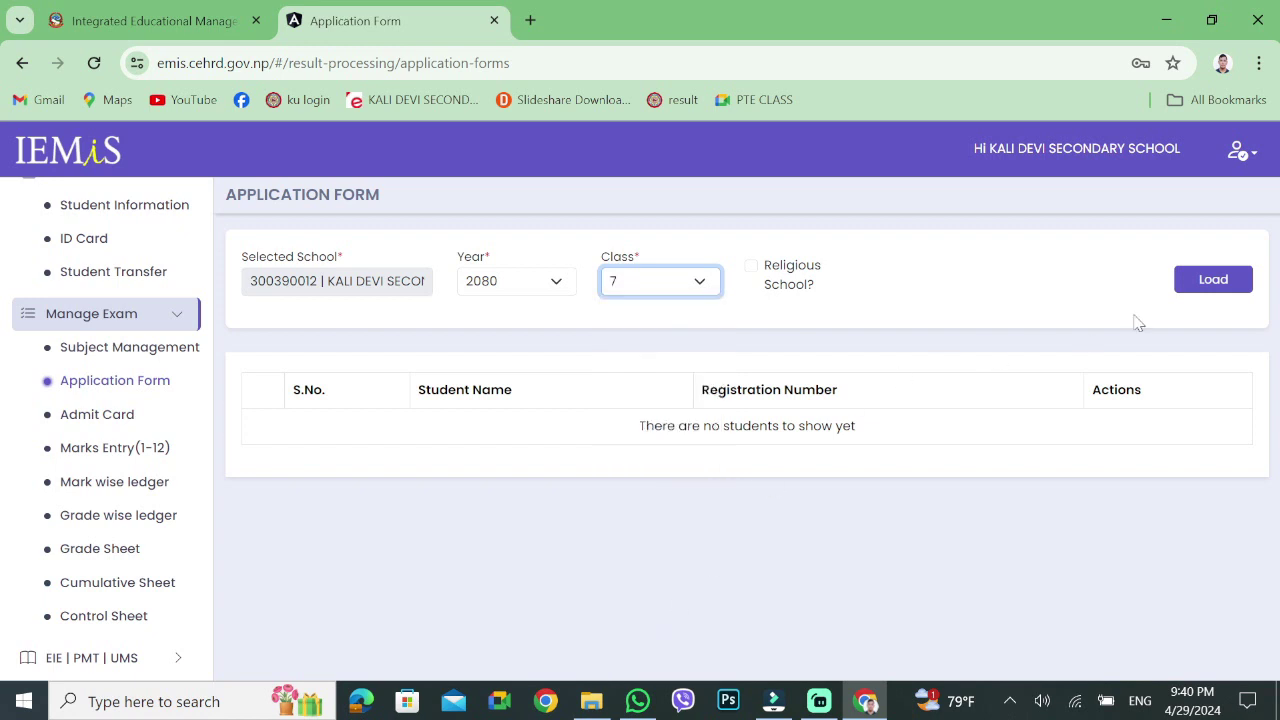
left_click(1213, 281)
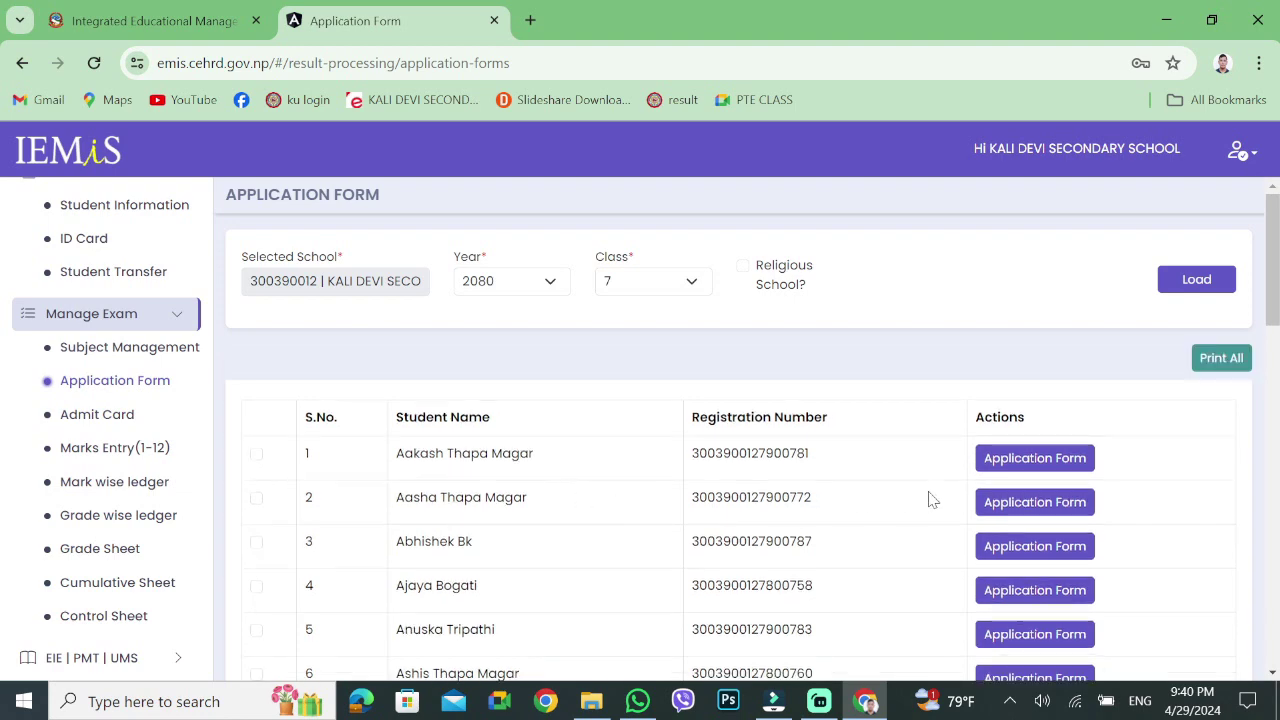
View the first class 7 student's application form from start to end and close it
left_click(1053, 468)
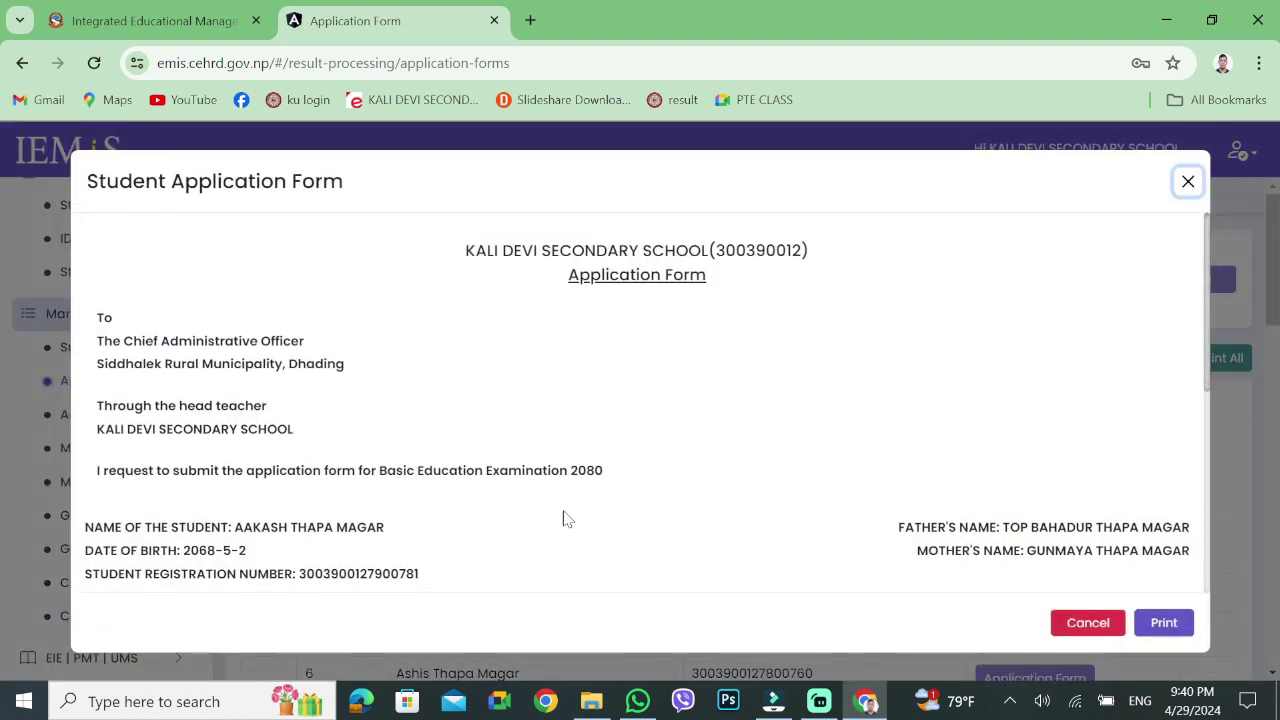
scroll(485, 485, "down", 10)
scroll(486, 478, "up", 10)
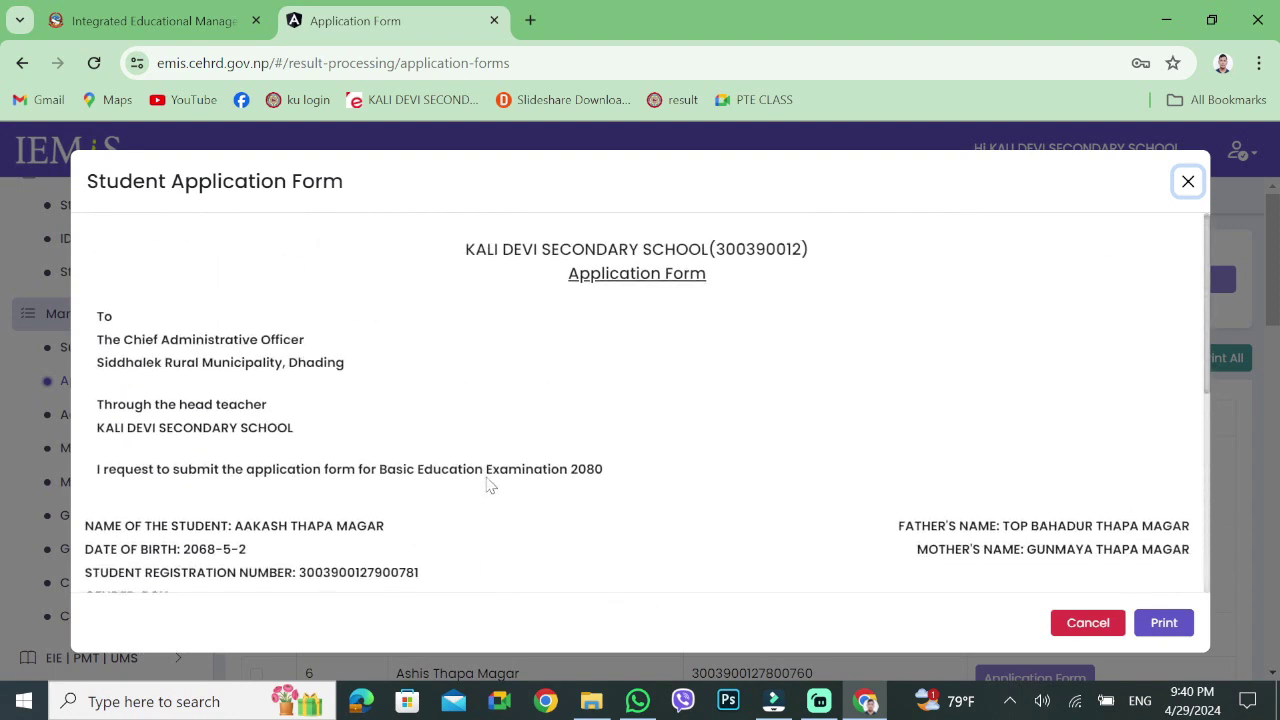
left_click(1188, 182)
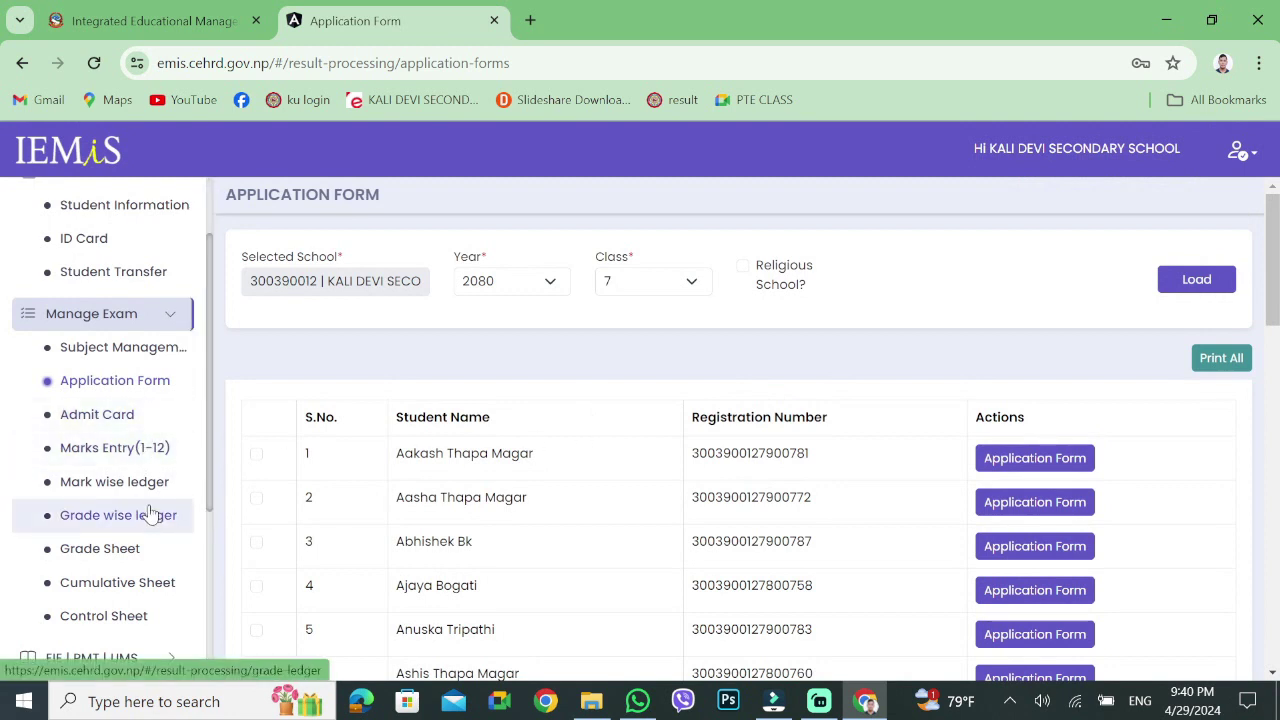
Load the Marks Entry(1-12) student list for year 2080 and class 1
left_click(155, 448)
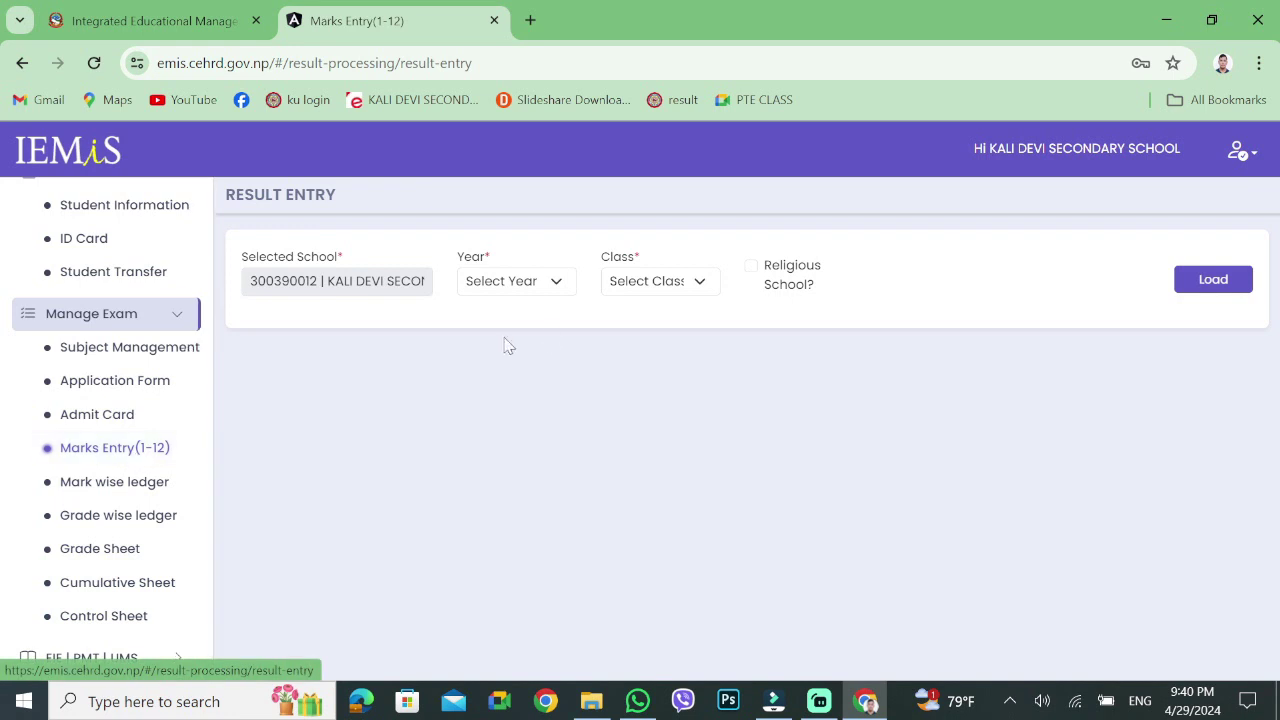
left_click(549, 290)
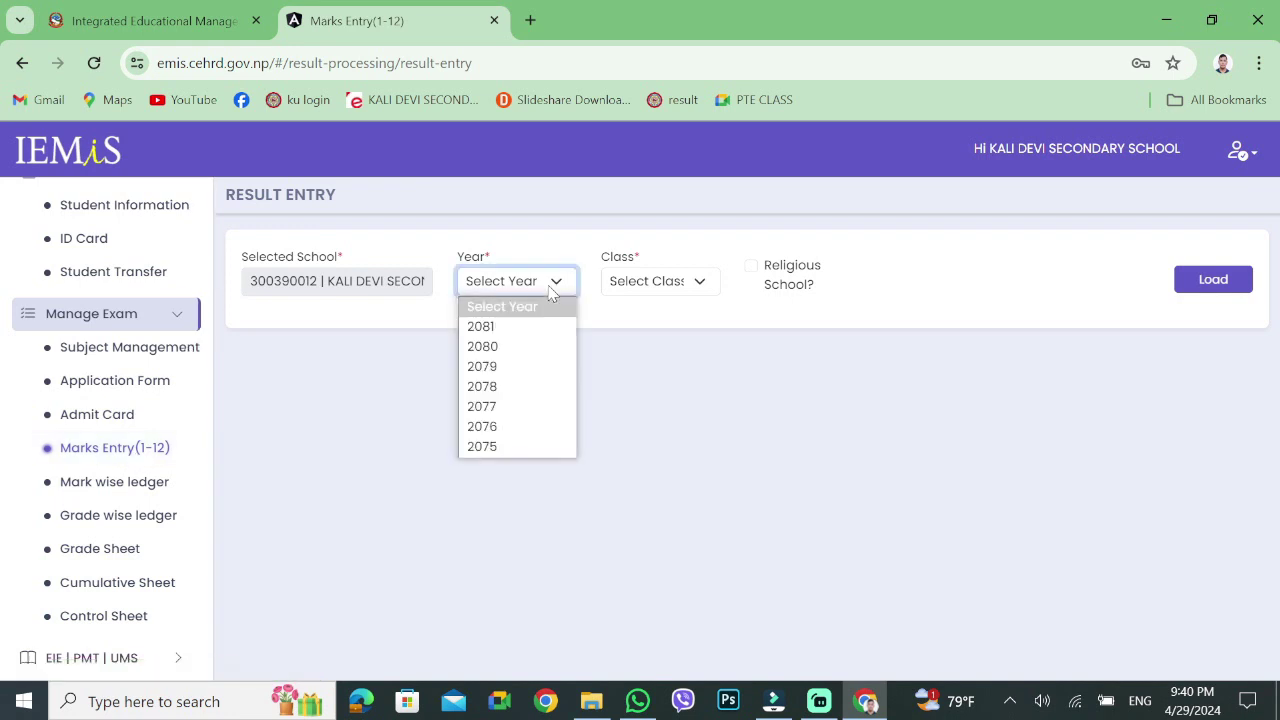
left_click(538, 350)
left_click(693, 284)
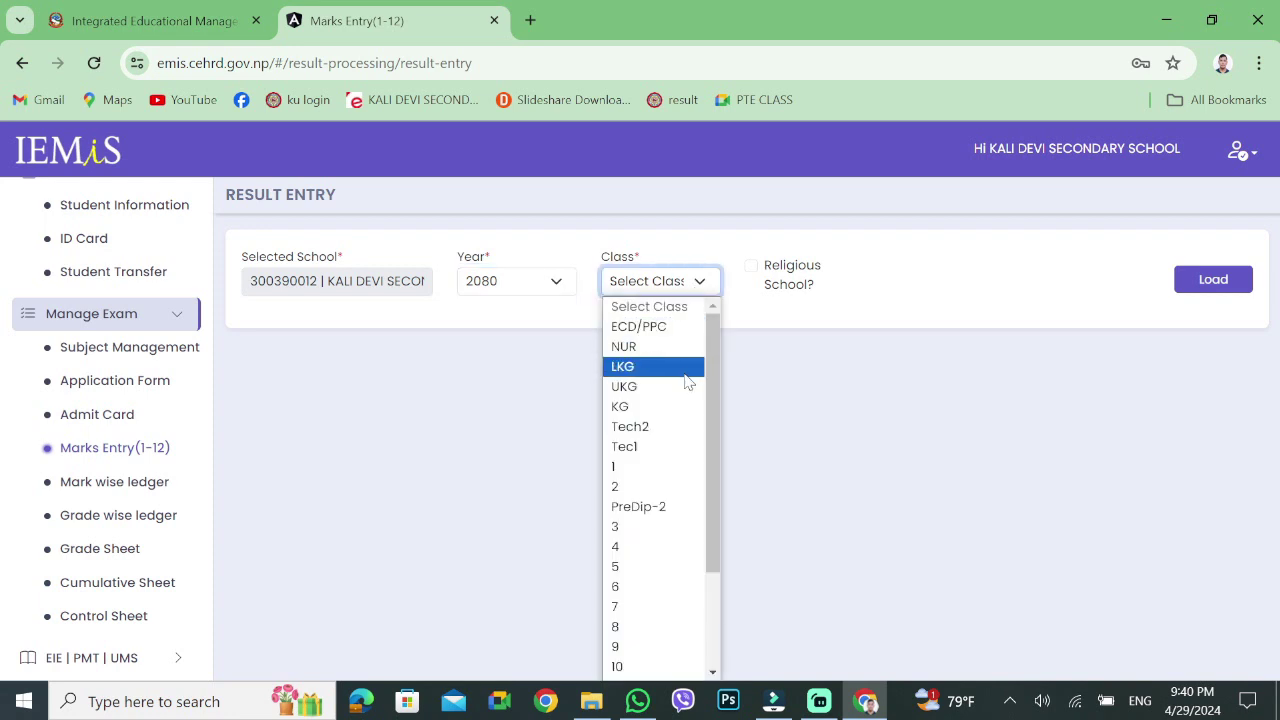
left_click_drag(707, 483, 710, 512)
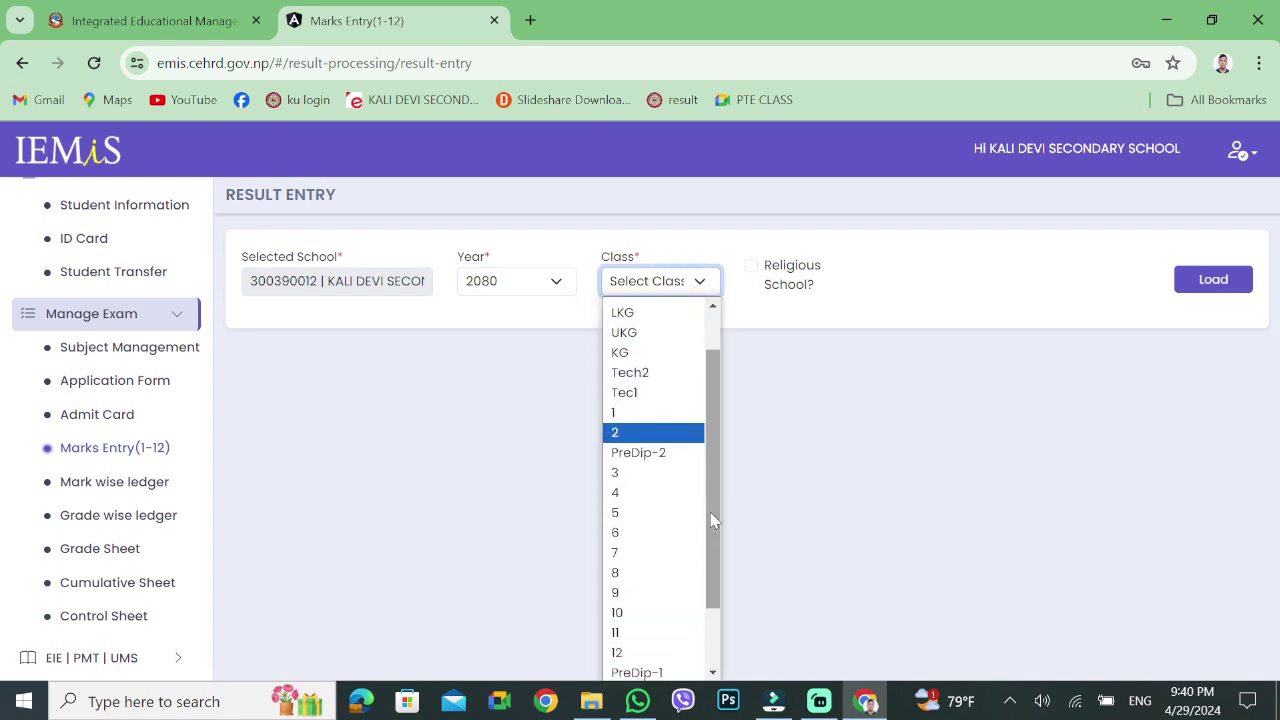
left_click(640, 414)
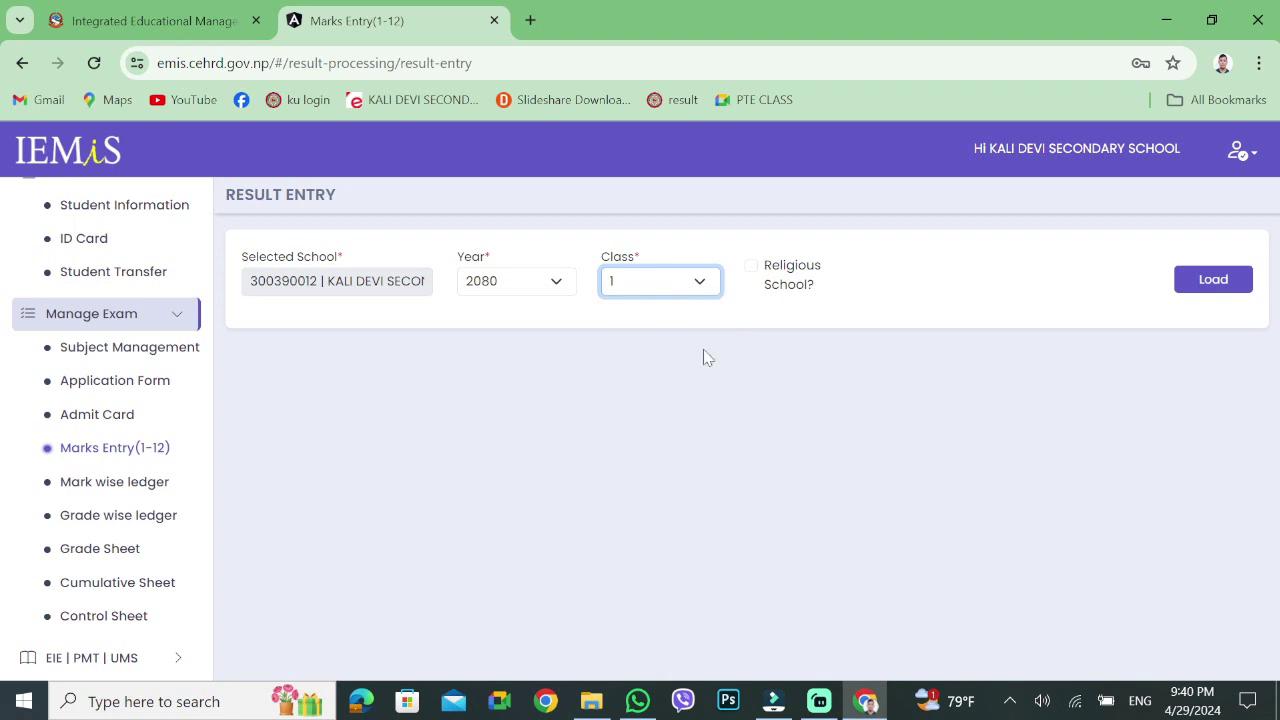
left_click(1220, 288)
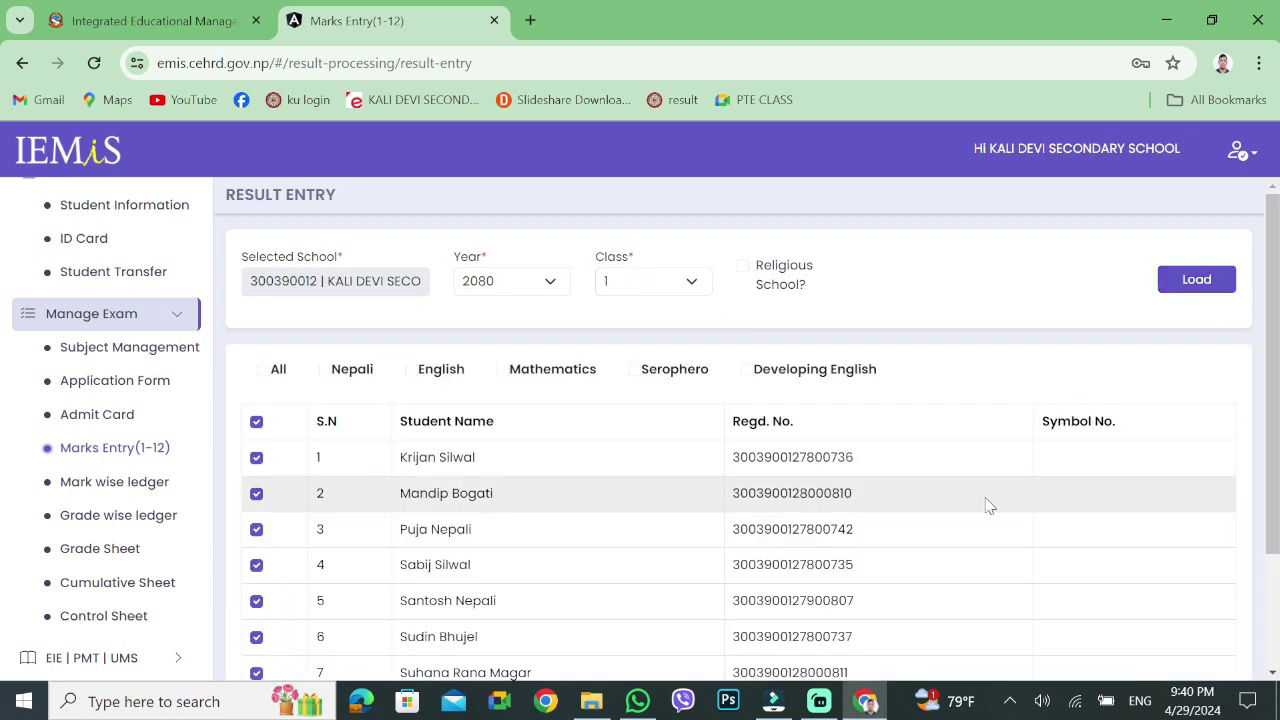
Select all subjects for the class 1 students and look through the learning achievement columns for marks entry
scroll(950, 505, "down", 1)
scroll(600, 393, "up", 1)
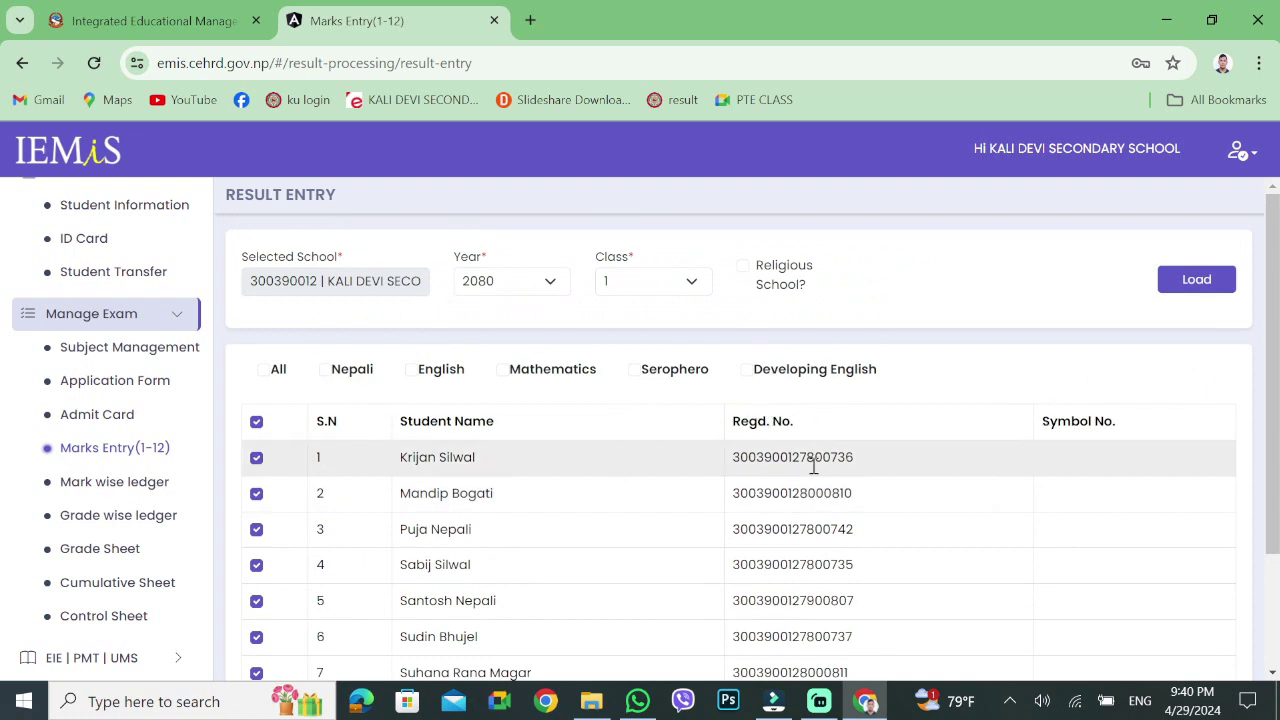
scroll(1230, 480, "down", 1)
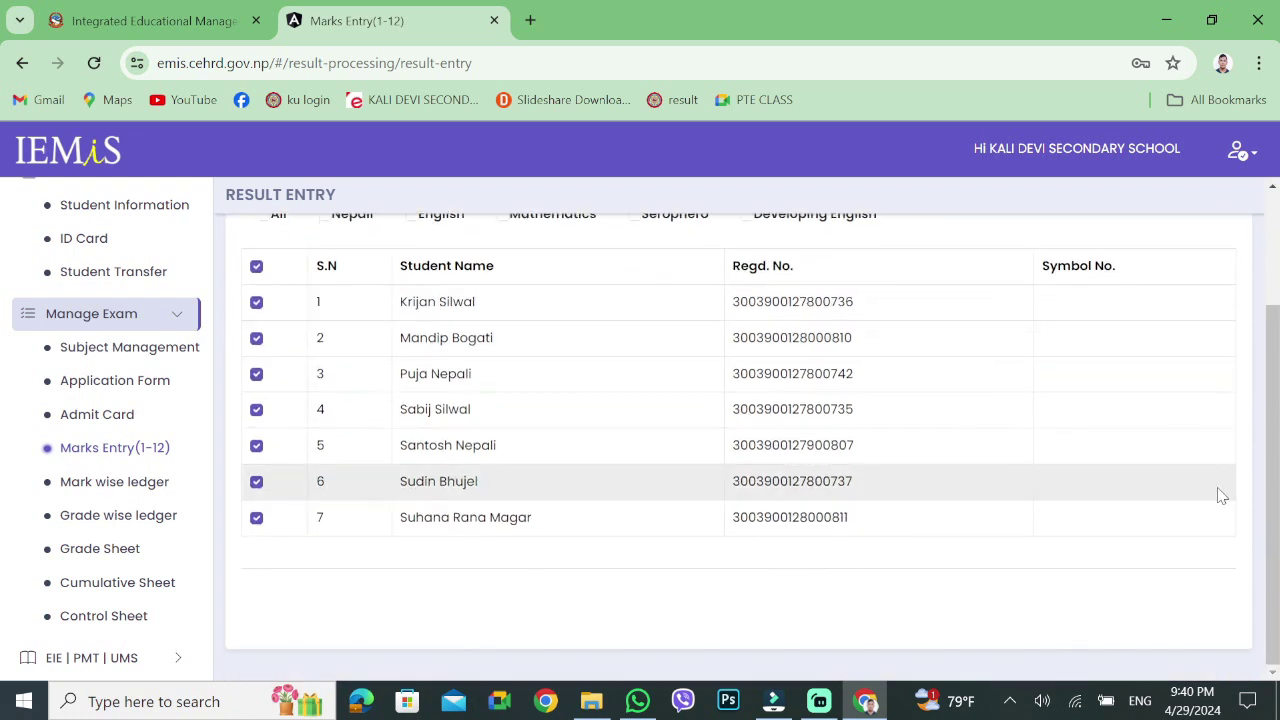
scroll(934, 549, "up", 1)
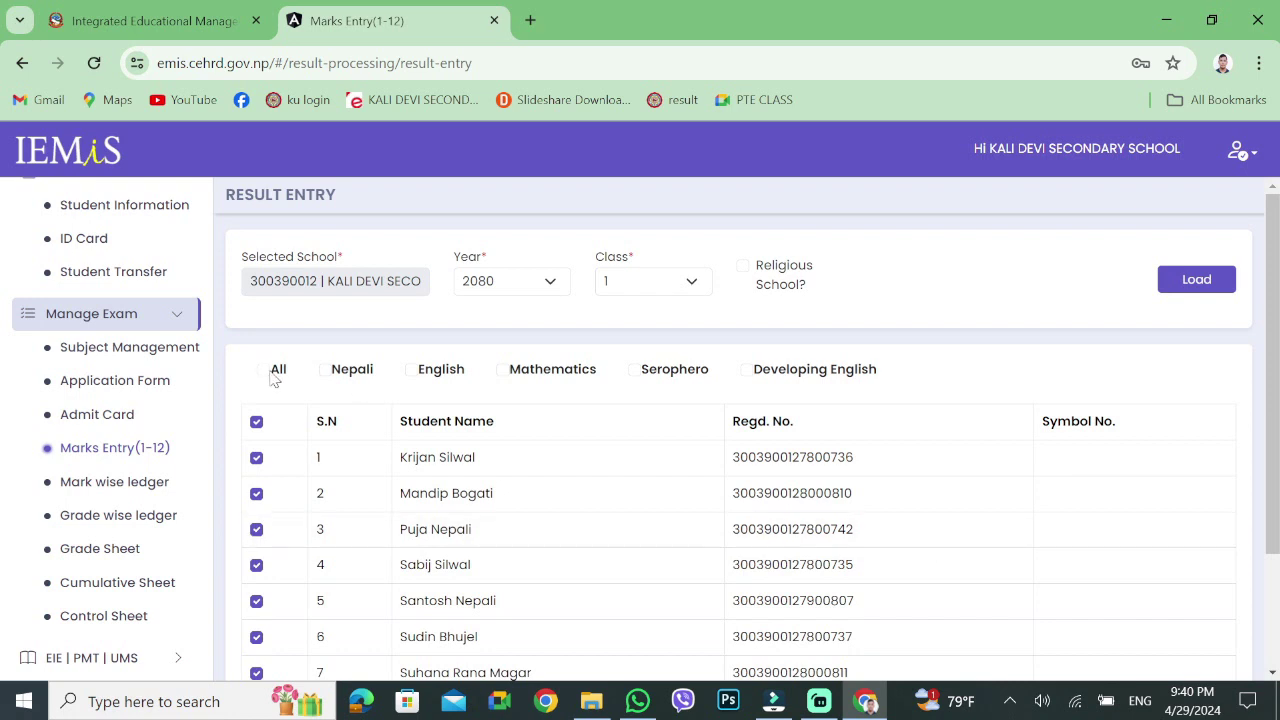
scroll(286, 382, "down", 3)
scroll(290, 335, "up", 2)
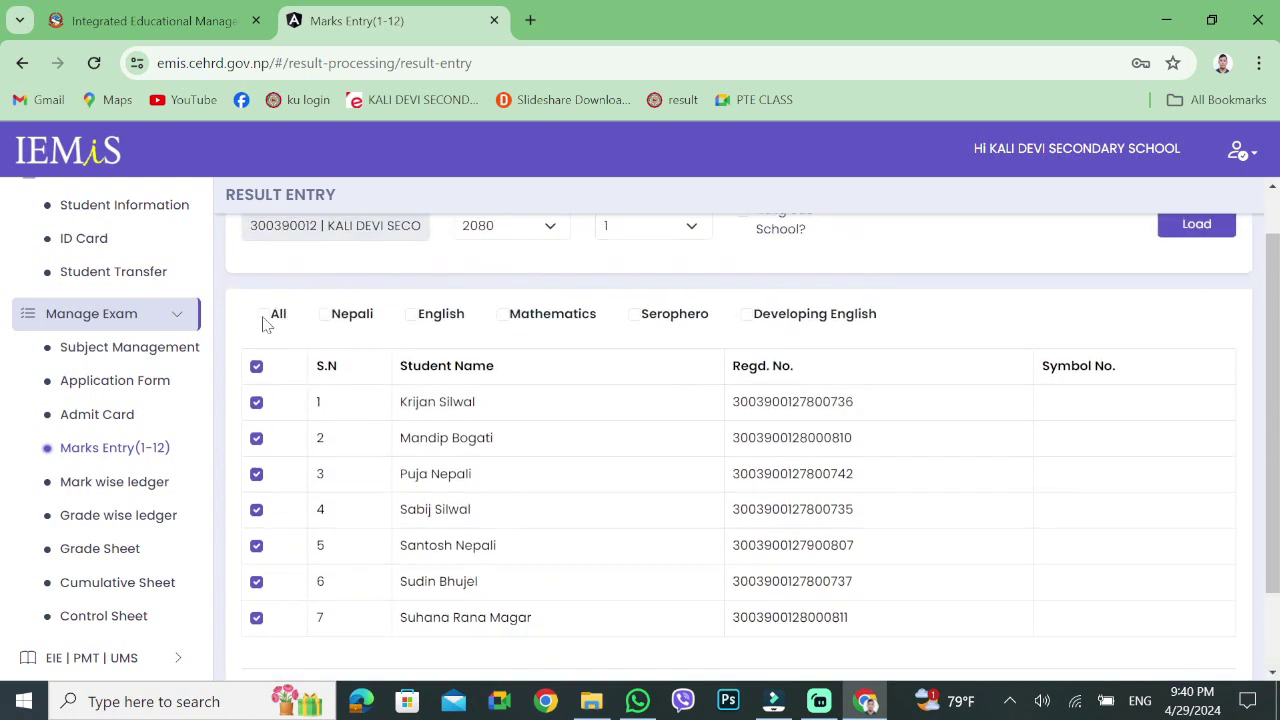
left_click(264, 315)
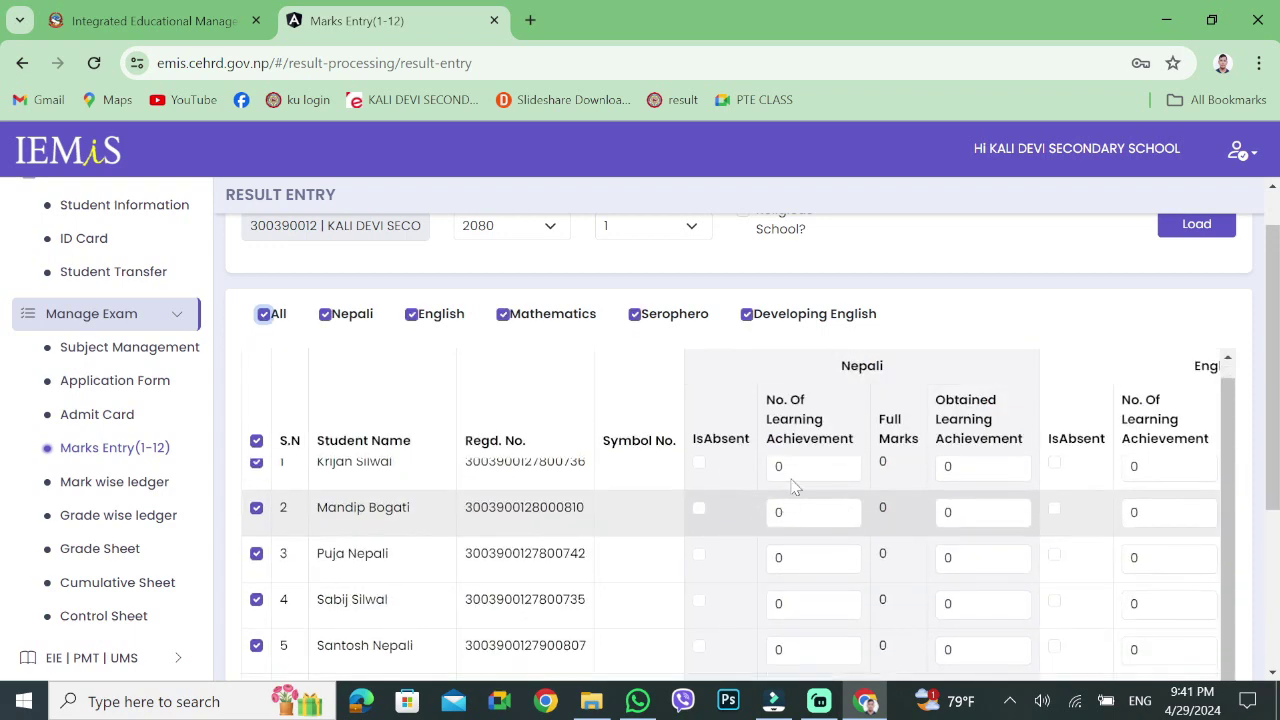
scroll(680, 414, "down", 3)
left_click_drag(651, 591, 497, 571)
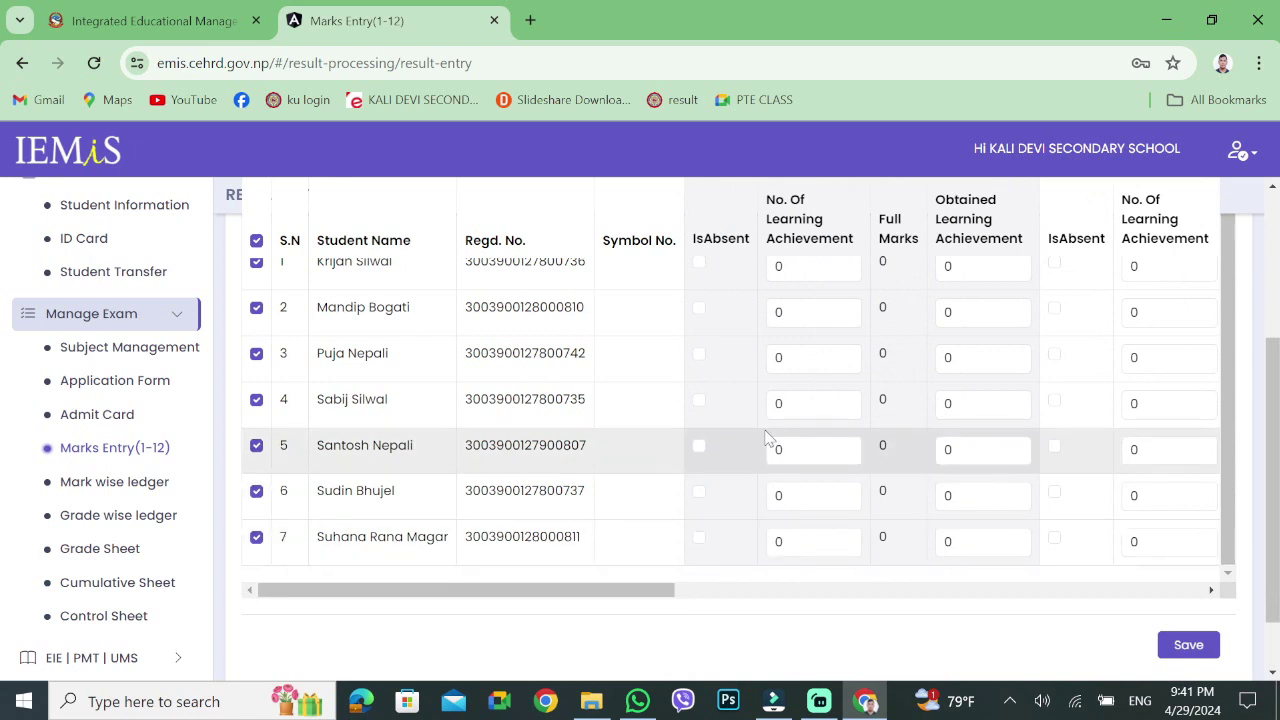
scroll(766, 437, "up", 1)
scroll(895, 363, "up", 2)
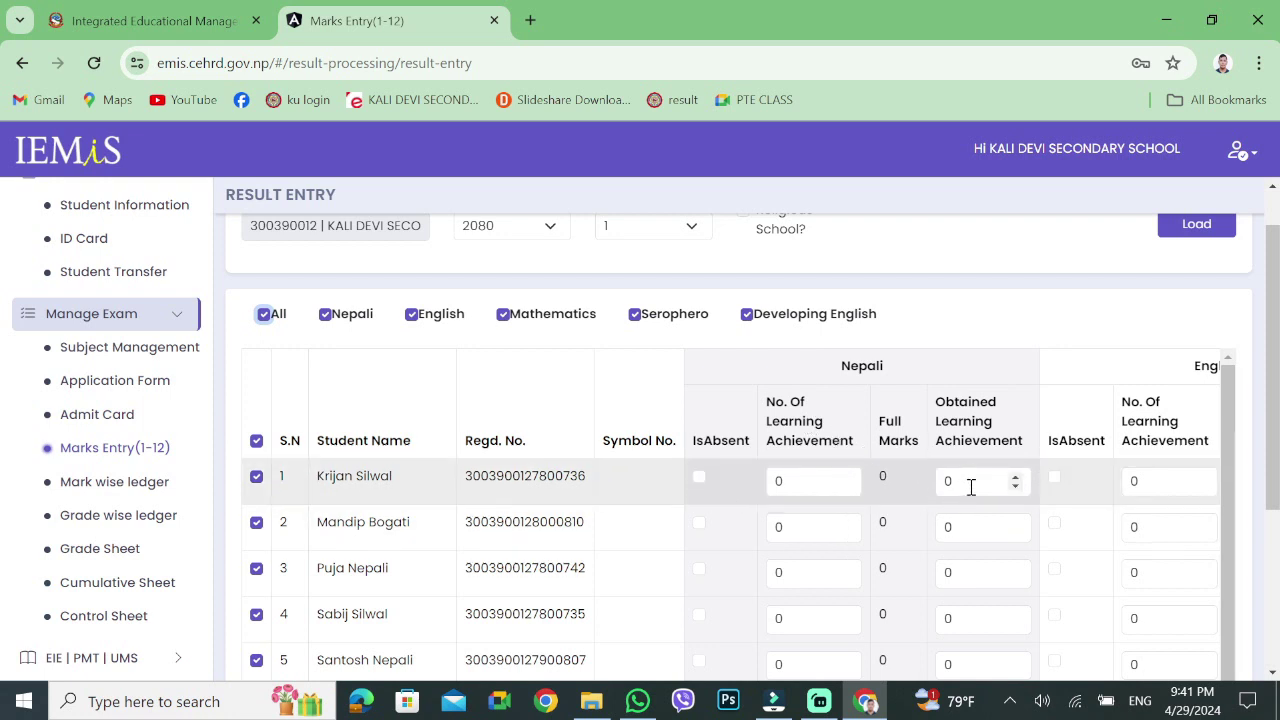
scroll(820, 555, "up", 1)
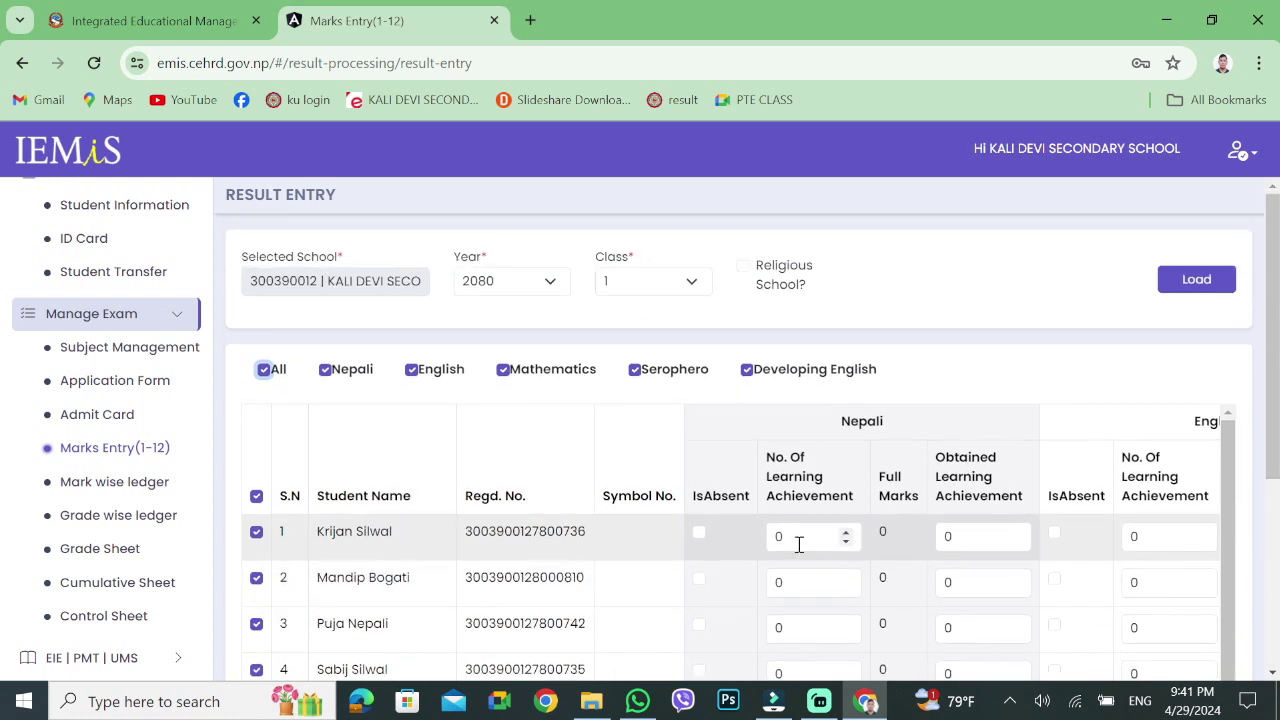
Load the Marks Entry(1-12) student list for year 2080 and class 9
left_click(553, 288)
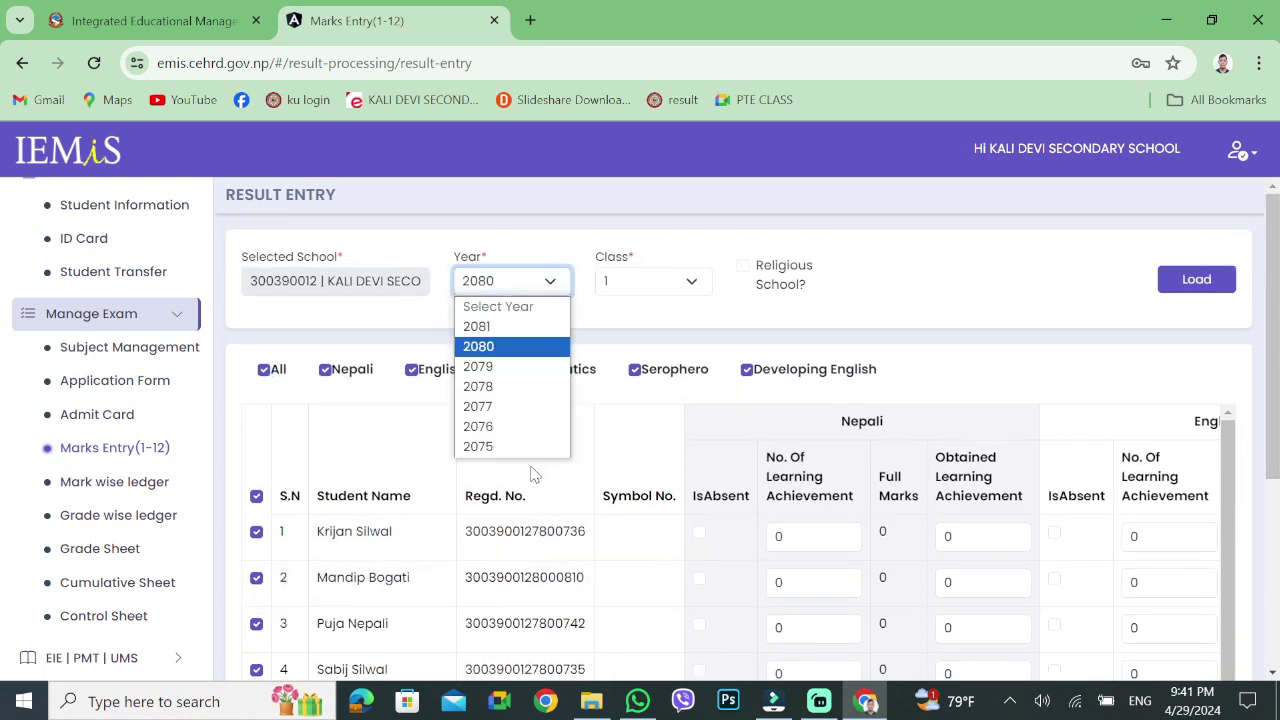
left_click(630, 328)
left_click(660, 283)
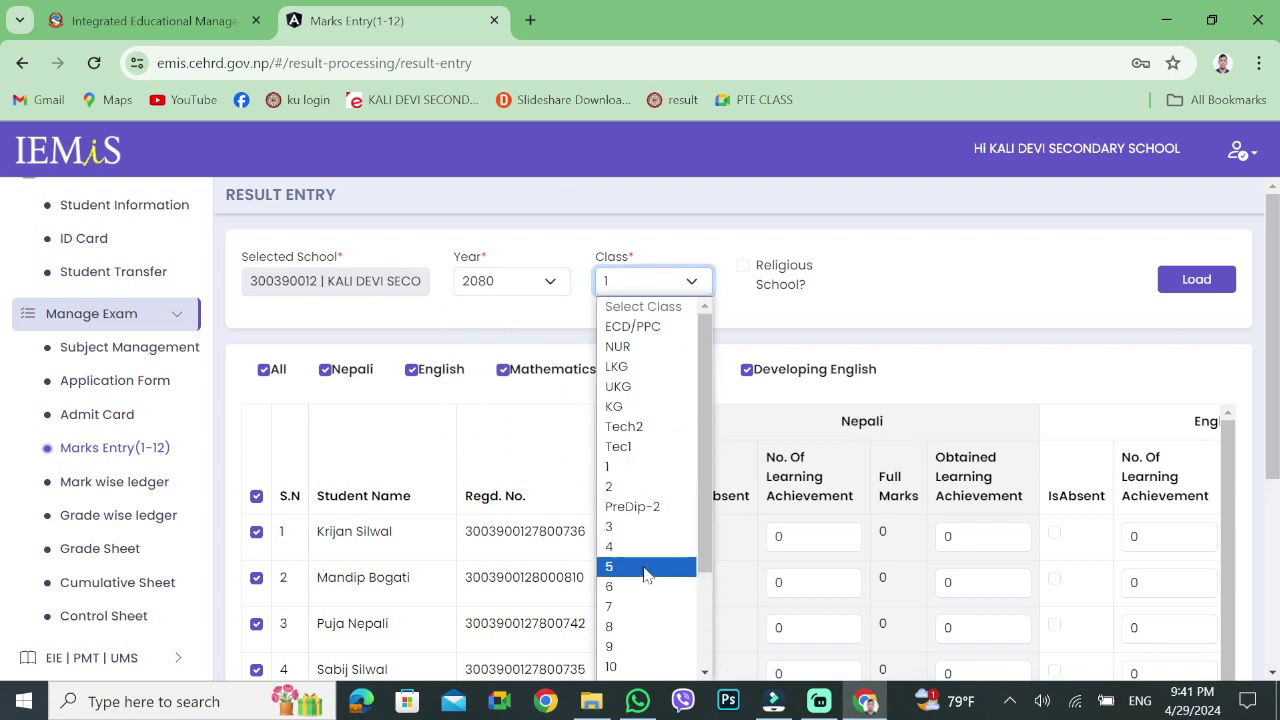
left_click(633, 649)
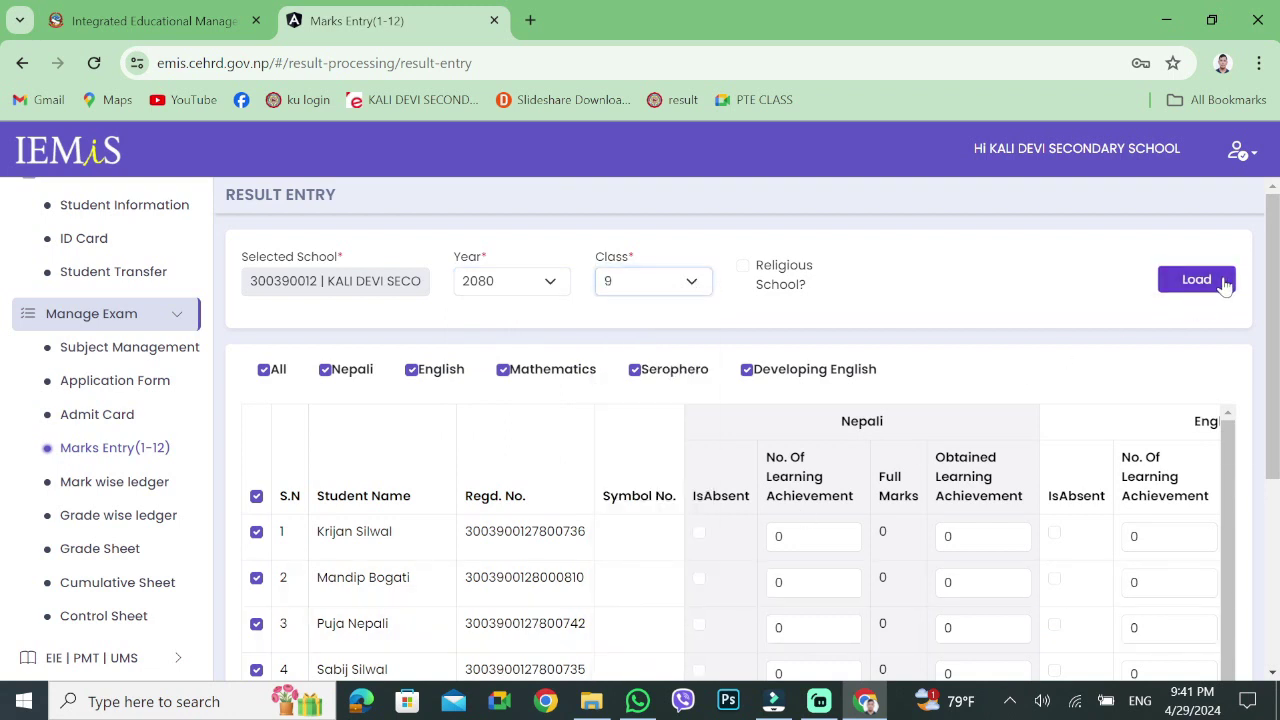
left_click(1205, 283)
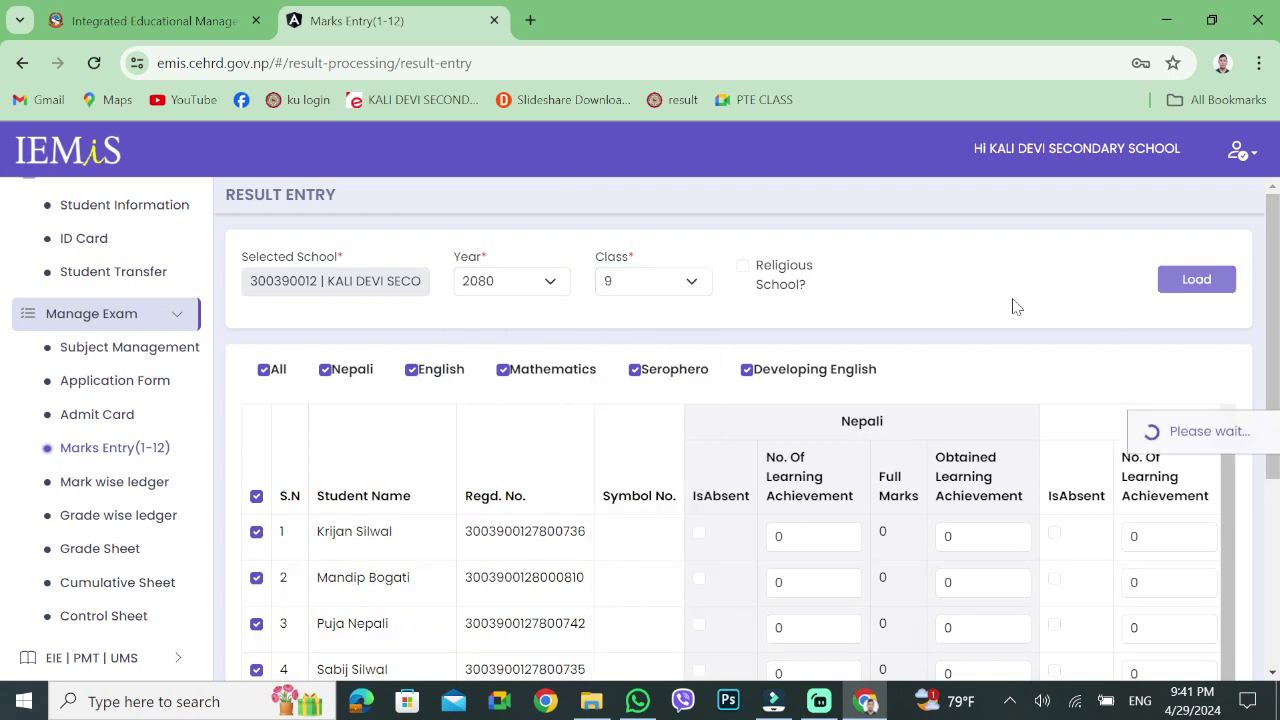
scroll(1006, 320, "down", 1)
scroll(557, 406, "up", 1)
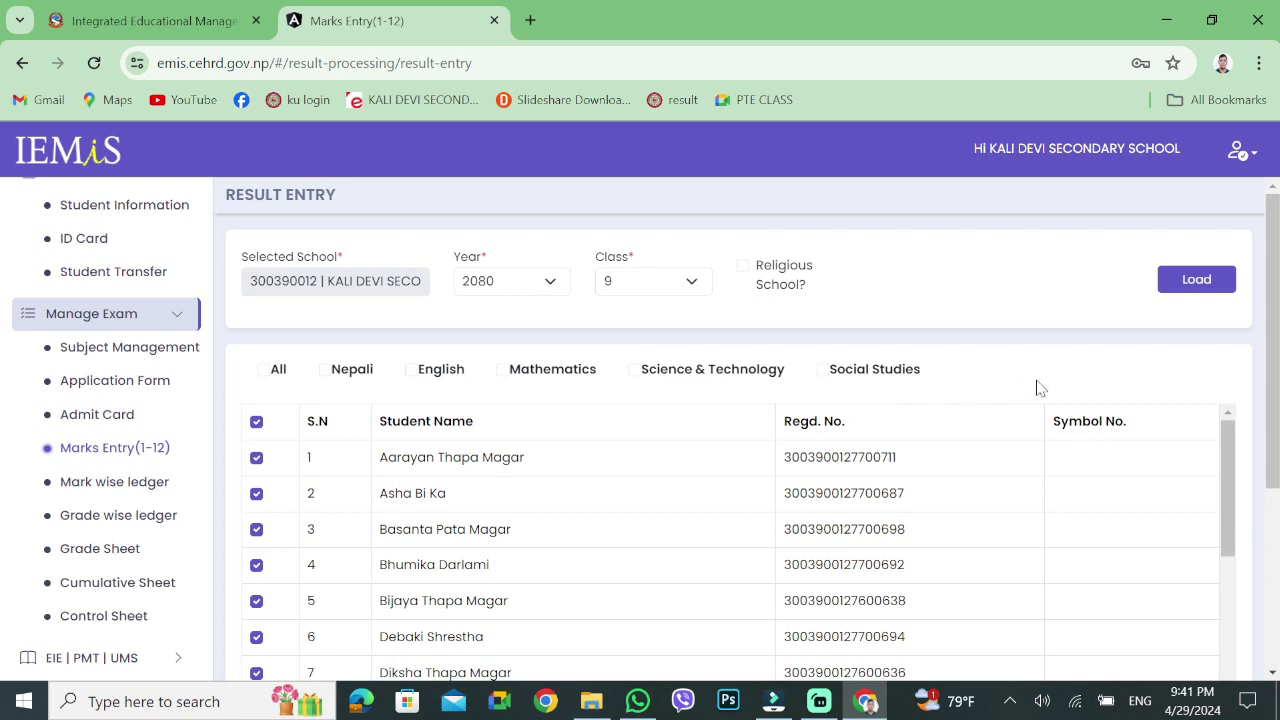
Select all subjects for the class 9 students and look through the student rows to the end of the marks table
left_click(264, 372)
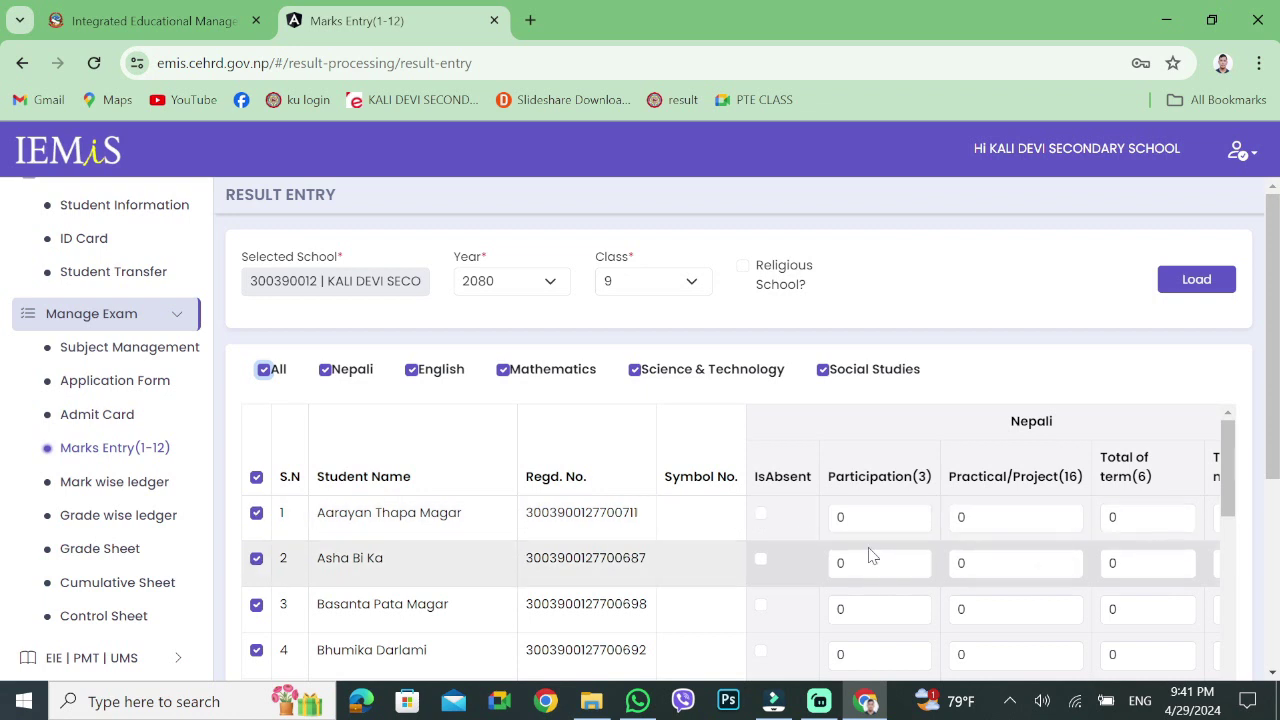
scroll(672, 585, "down", 14)
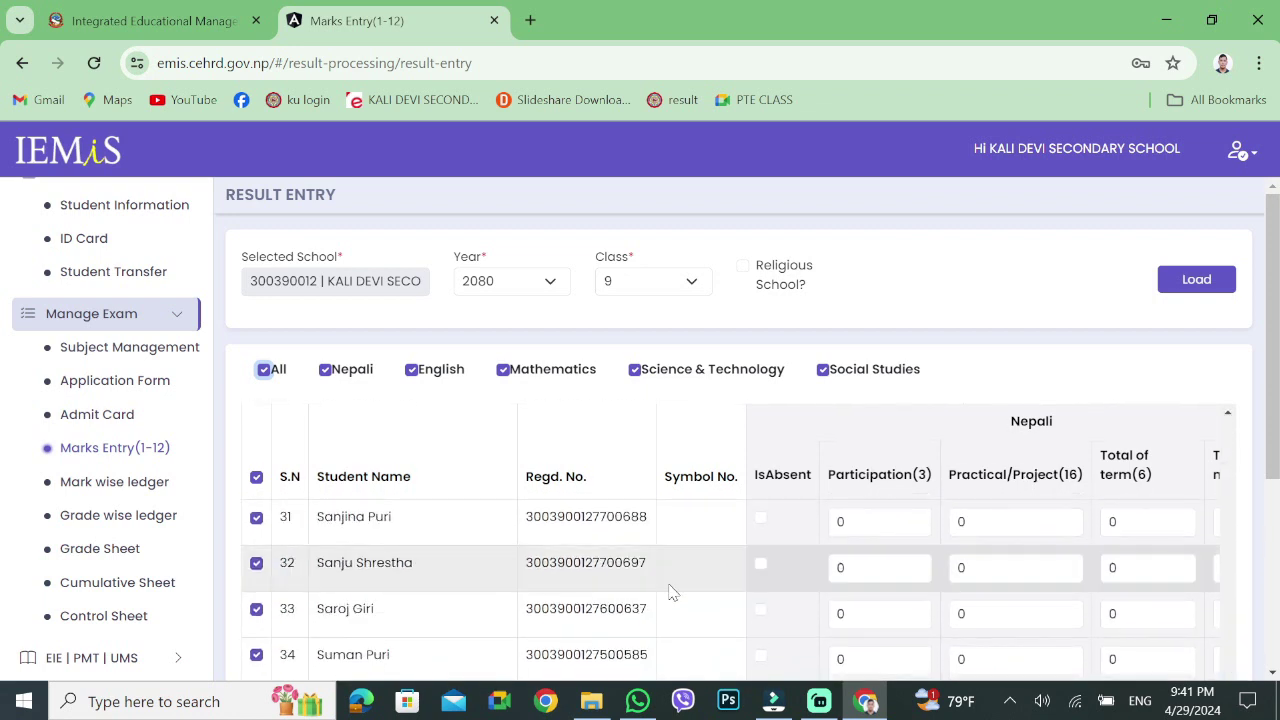
scroll(171, 443, "down", 3)
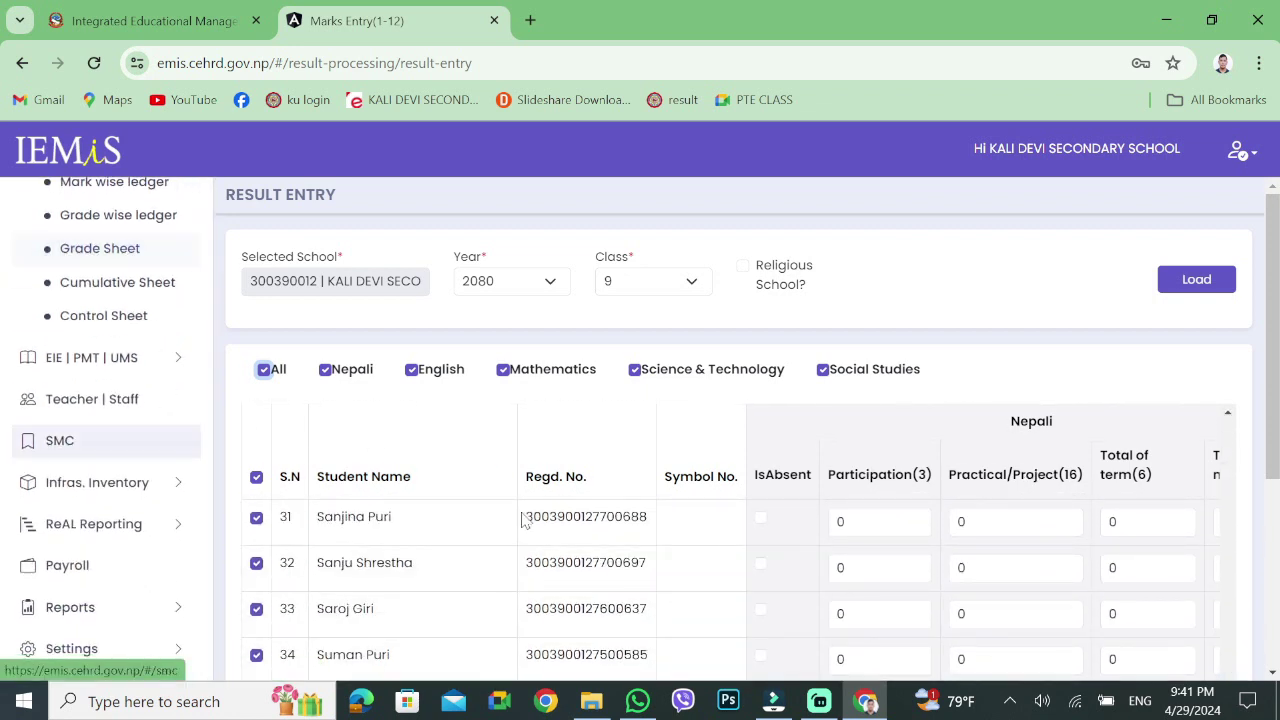
scroll(1042, 364, "down", 3)
scroll(689, 551, "up", 2)
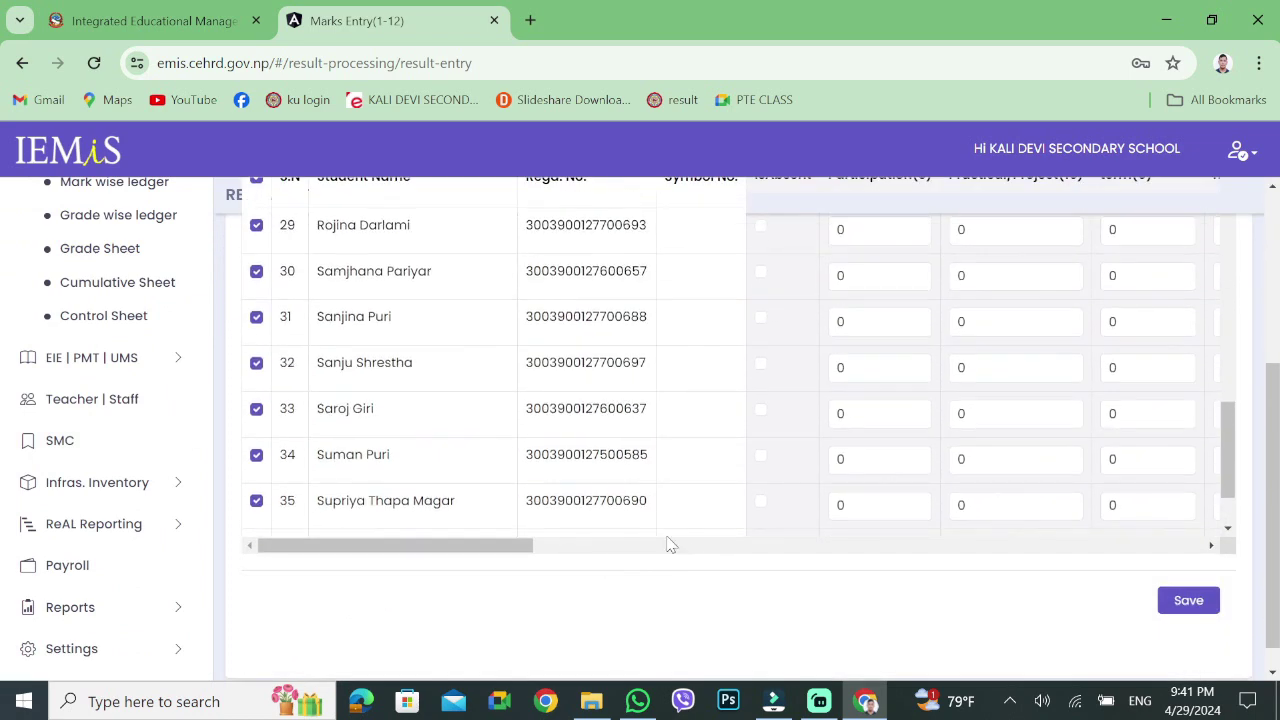
scroll(1218, 420, "up", 1)
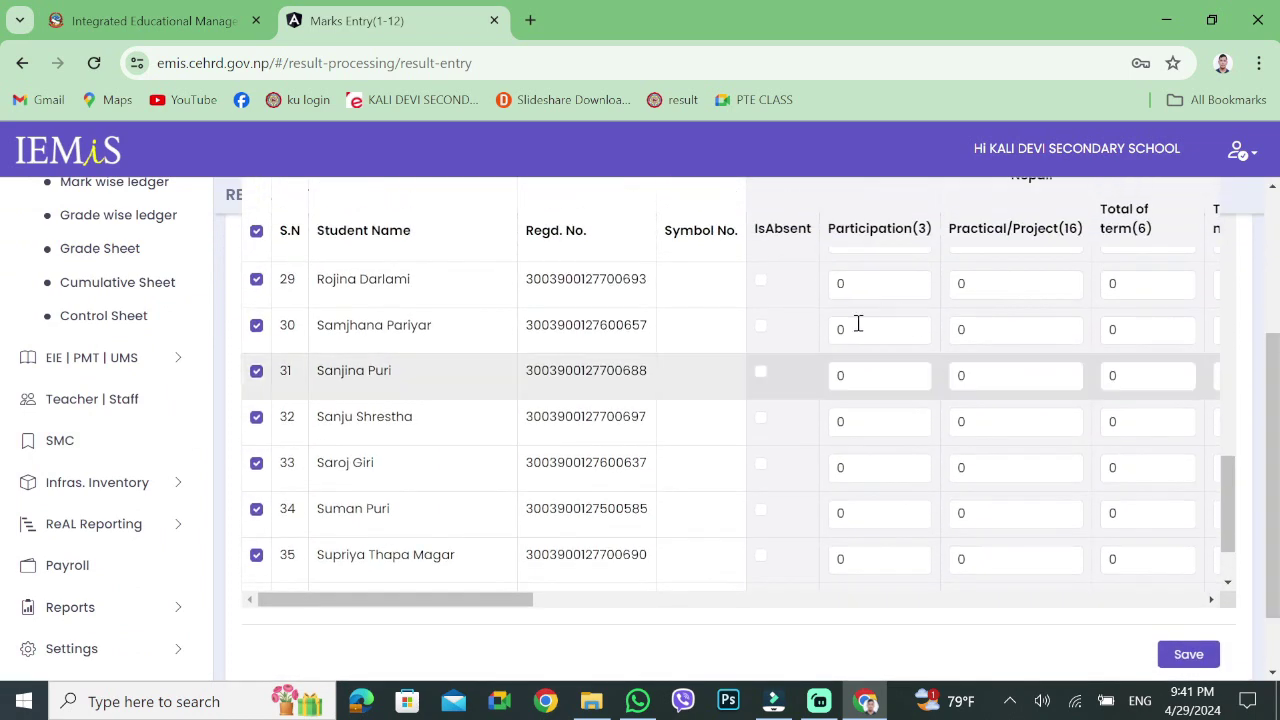
Examine the class 9 Nepali marks columns, from participation and practical/project to term total and final marks
mouse_move(490, 604)
left_mouse_down()
mouse_move(532, 610)
mouse_move(510, 612)
left_mouse_up()
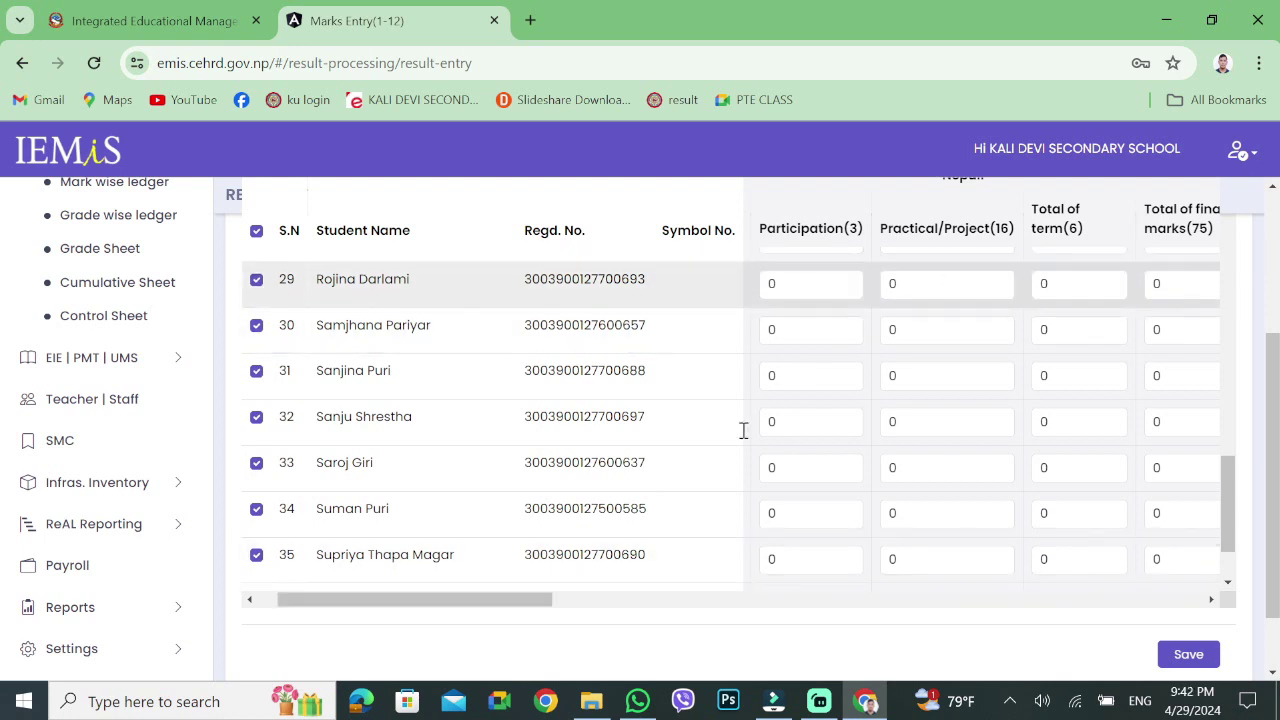
left_click_drag(523, 606, 579, 604)
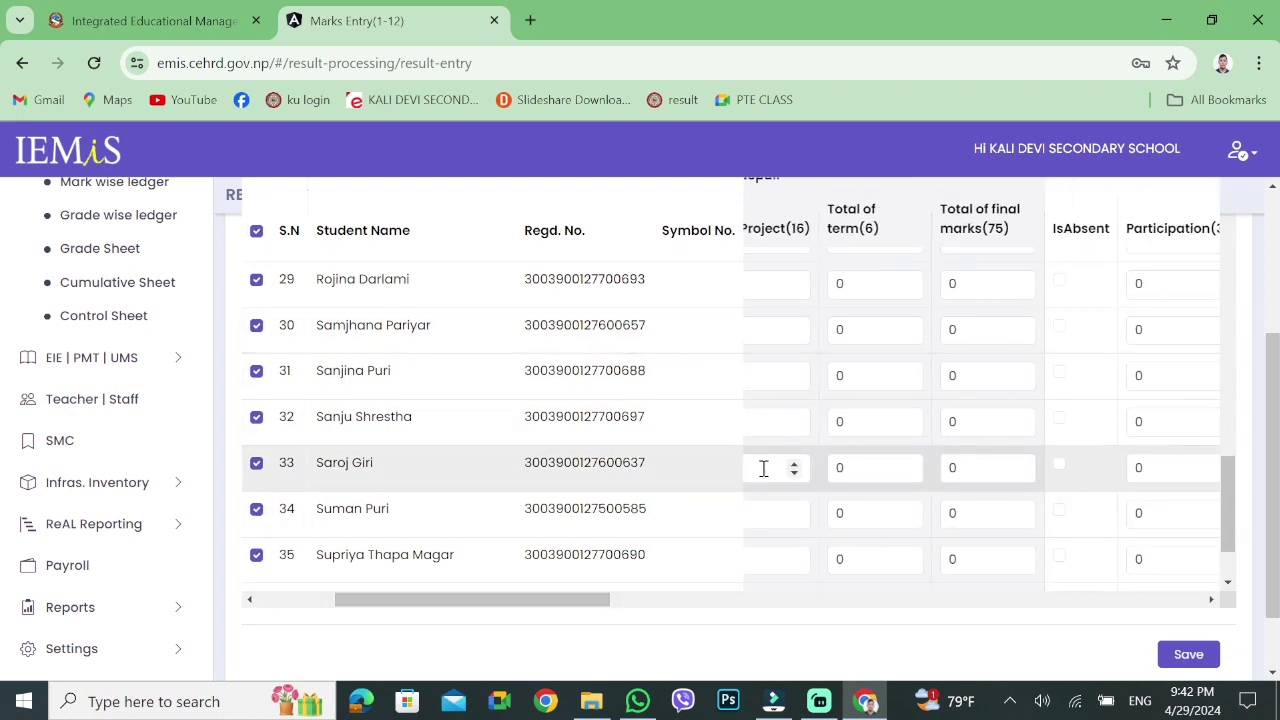
scroll(503, 410, "up", 15)
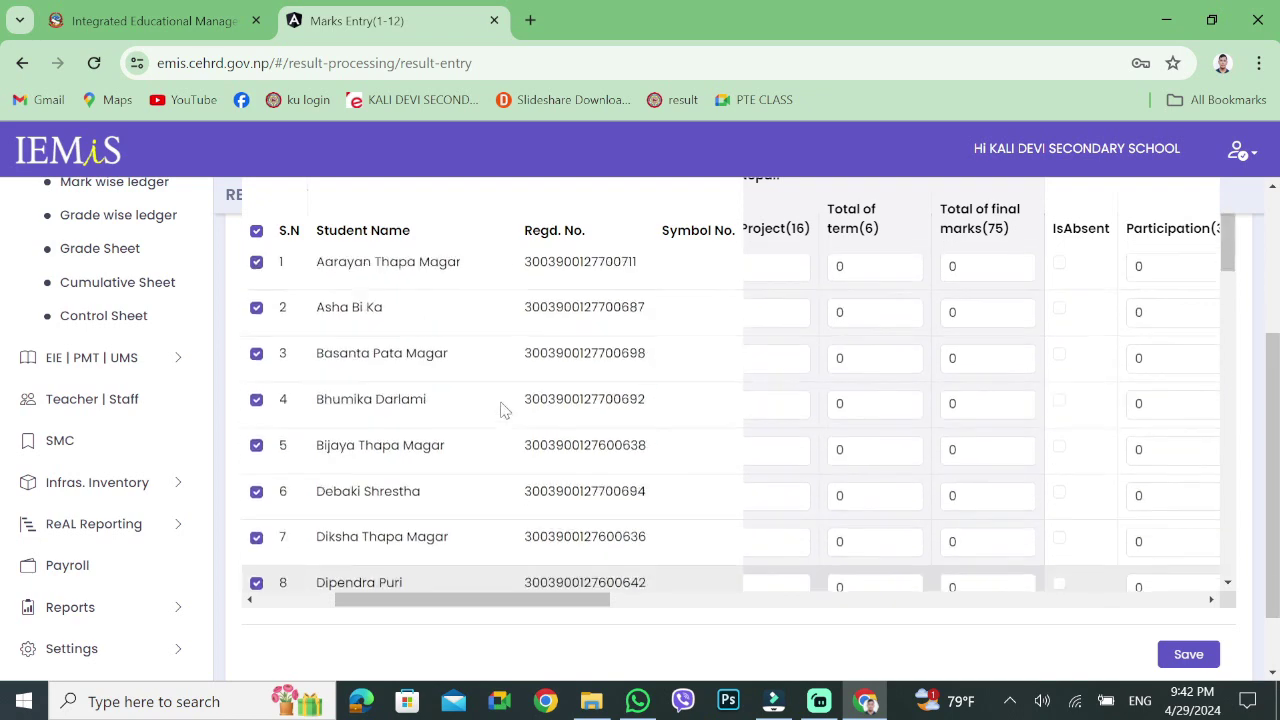
scroll(830, 330, "up", 1)
scroll(986, 366, "down", 4)
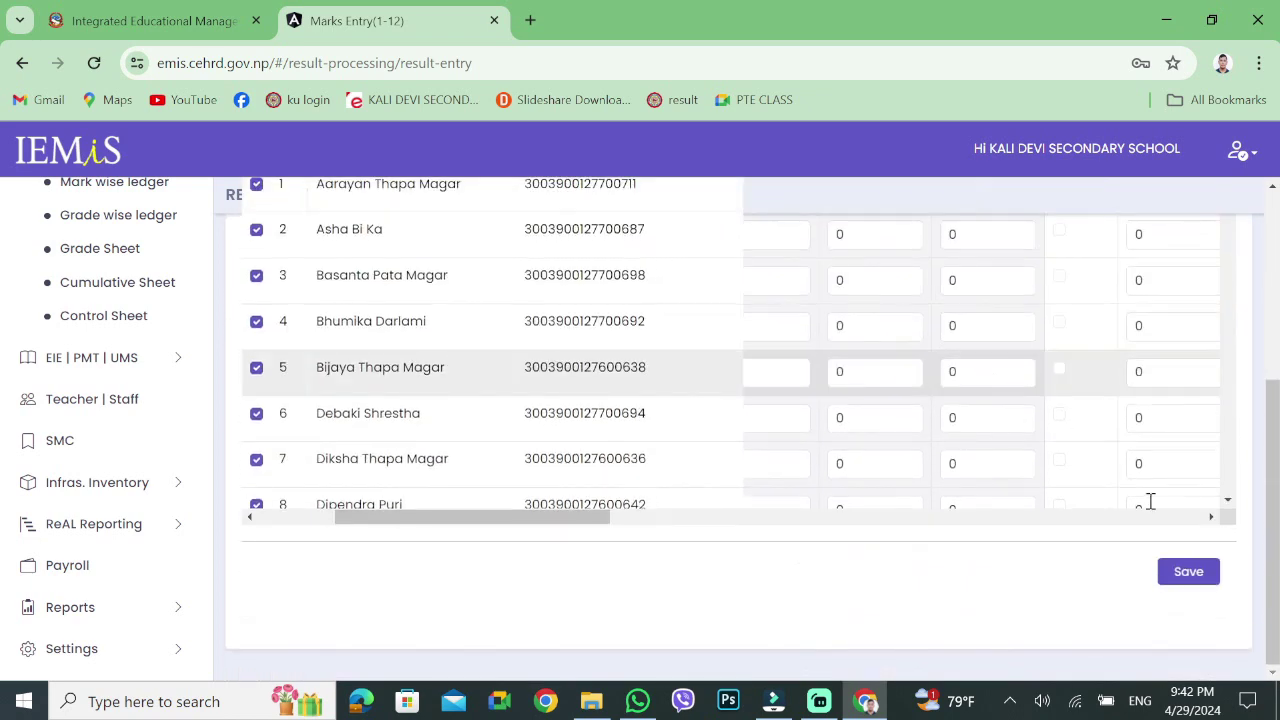
scroll(583, 537, "up", 4)
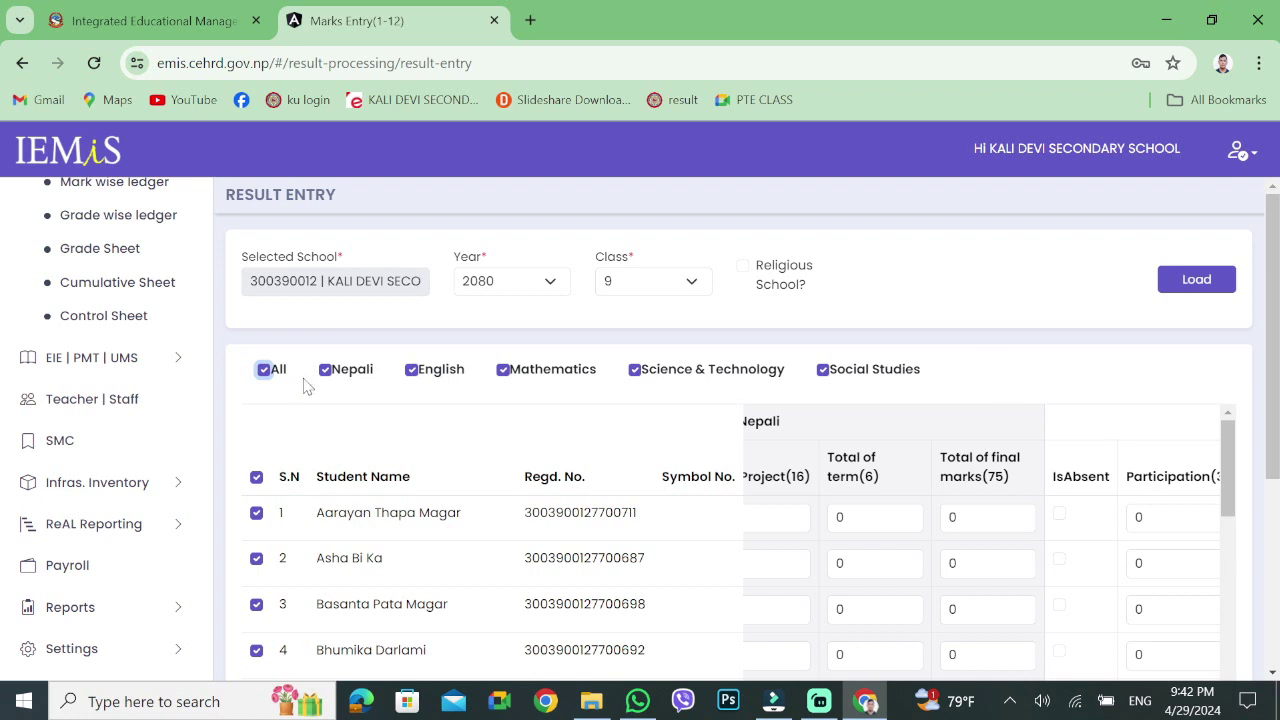
Load the Mark wise ledger for year 2080 and class 9
scroll(192, 385, "up", 2)
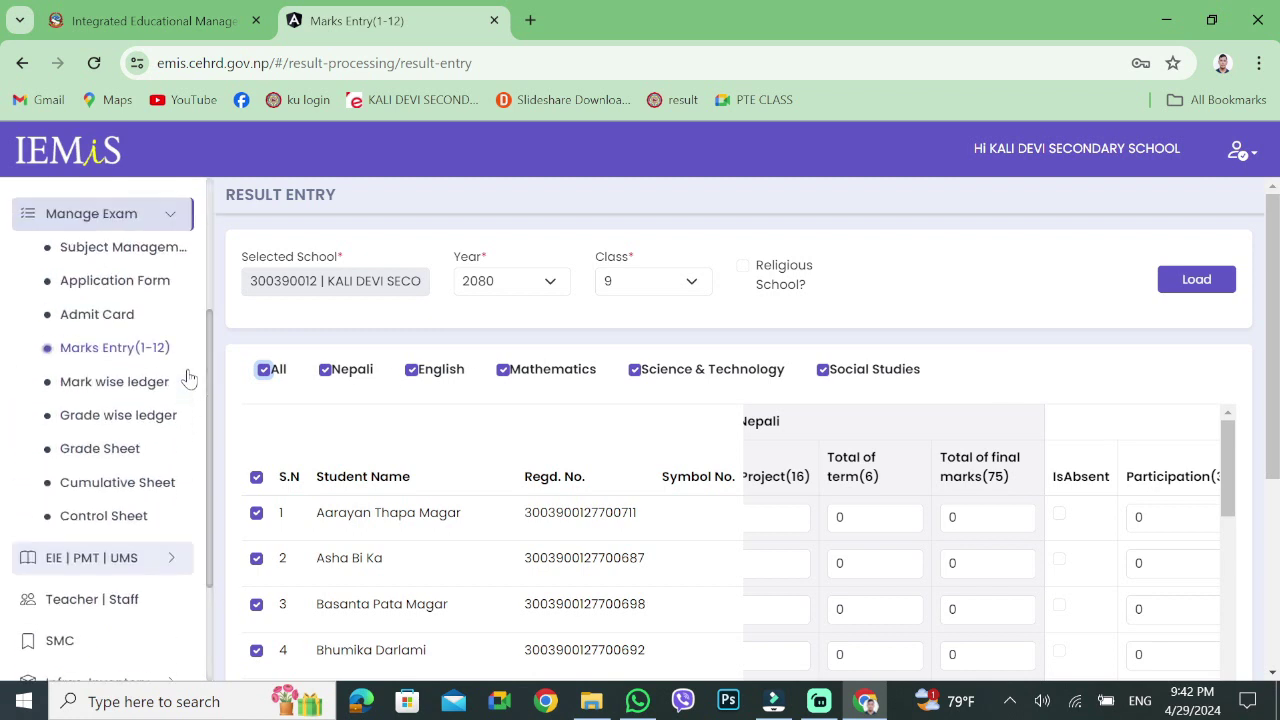
left_click(130, 382)
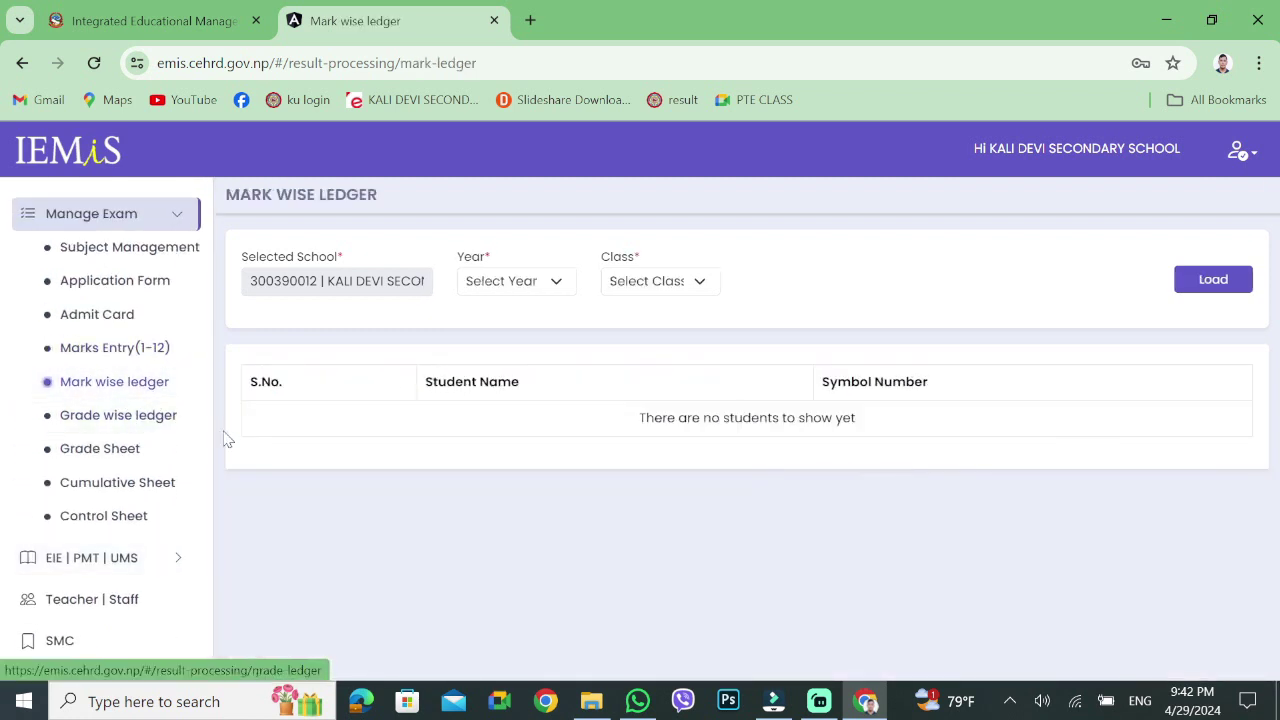
left_click(537, 290)
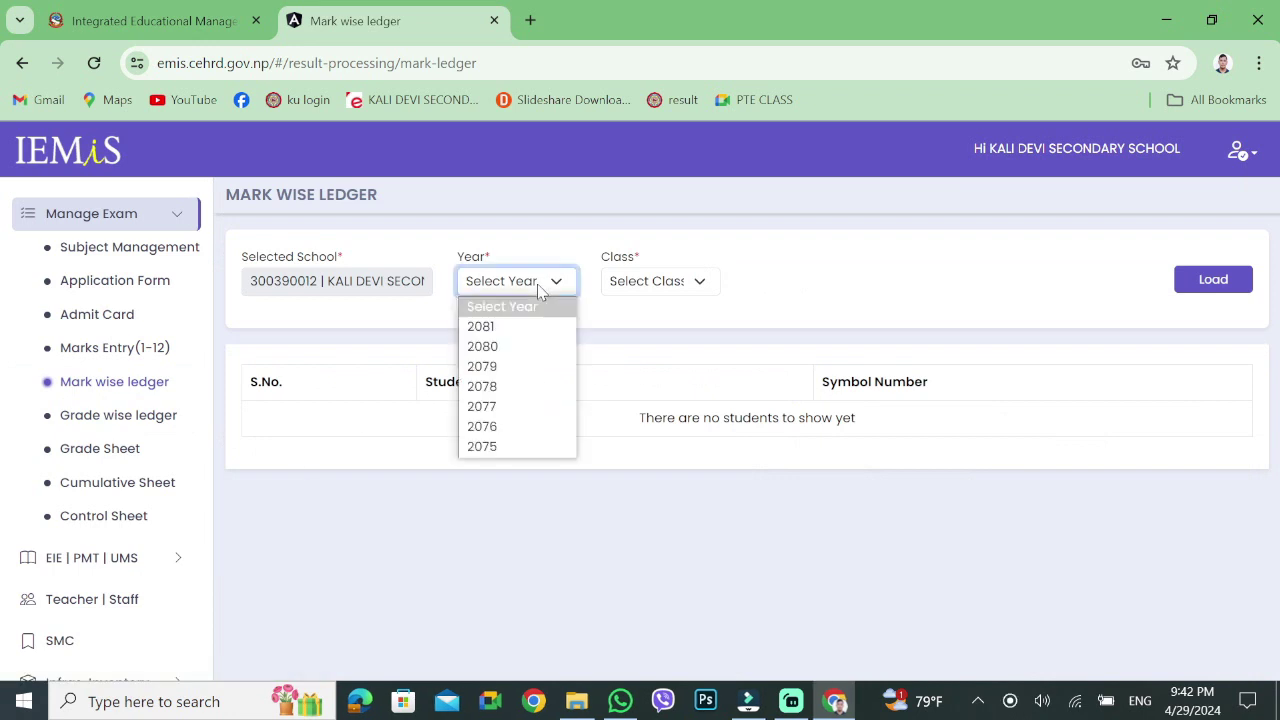
left_click(523, 350)
left_click(656, 288)
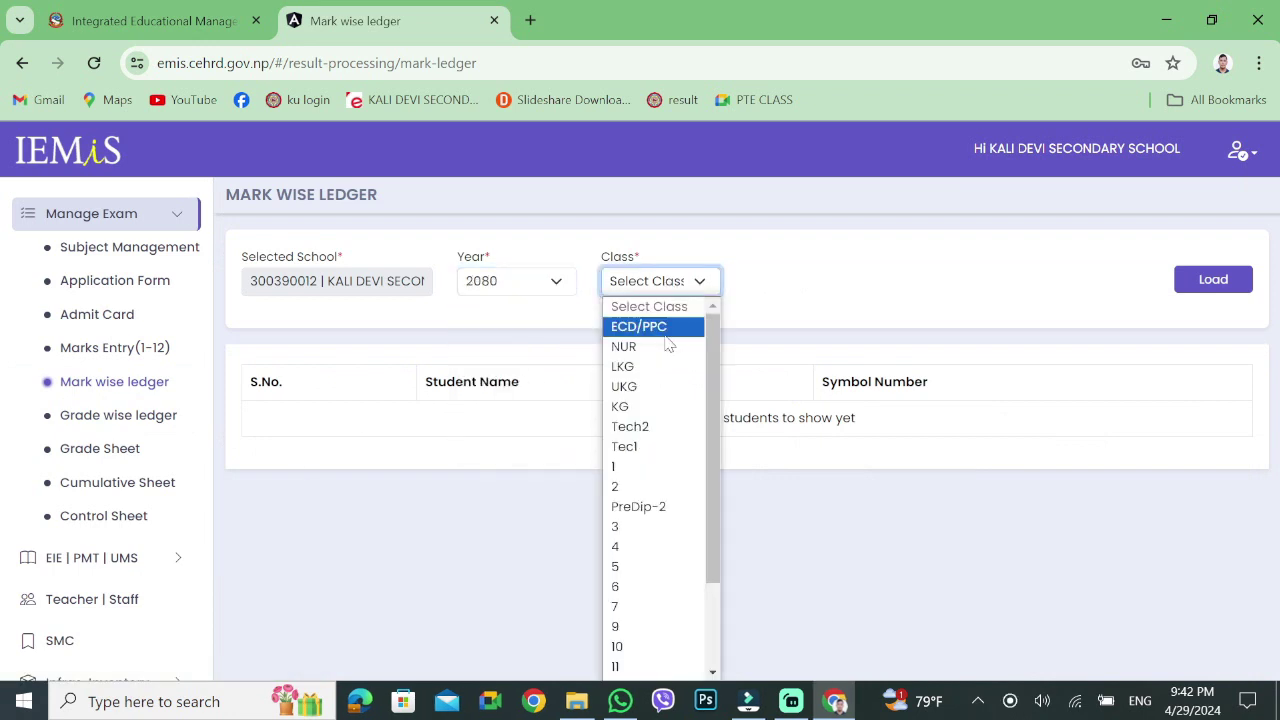
scroll(650, 570, "down", 2)
left_click(645, 510)
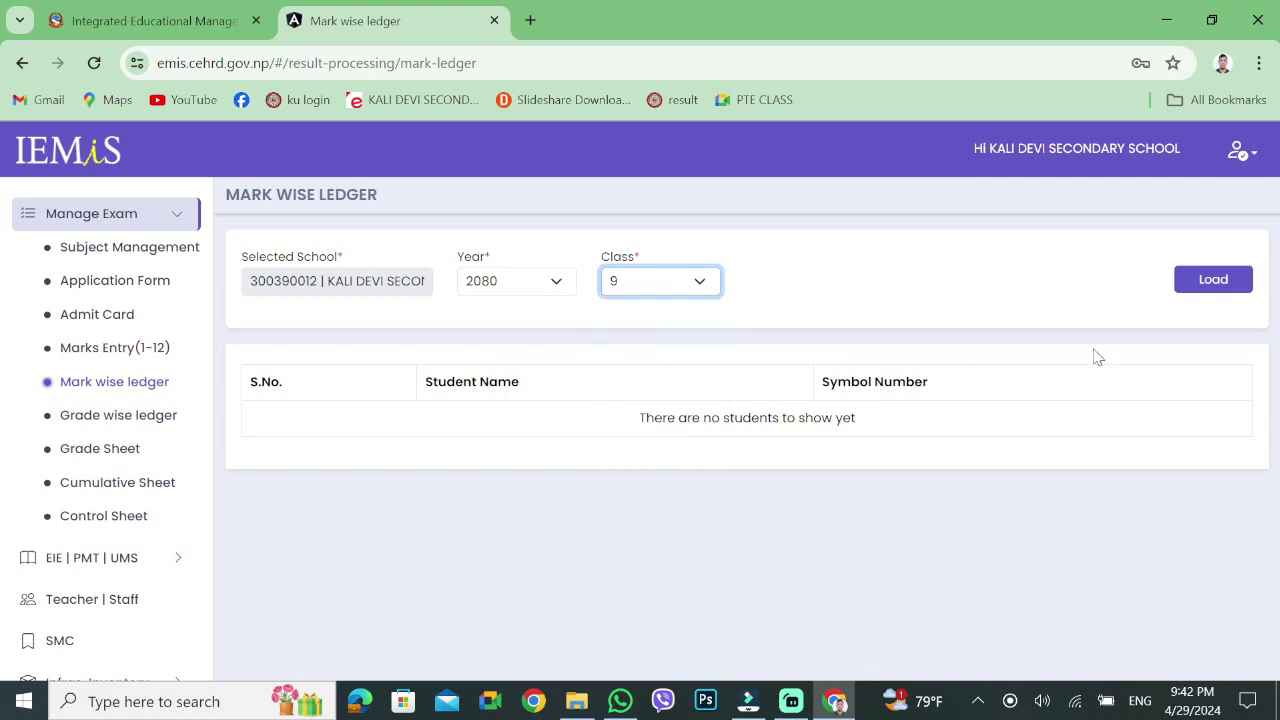
left_click(1206, 282)
Look through the class 9 mark wise ledger for each student's result status
scroll(740, 484, "down", 3)
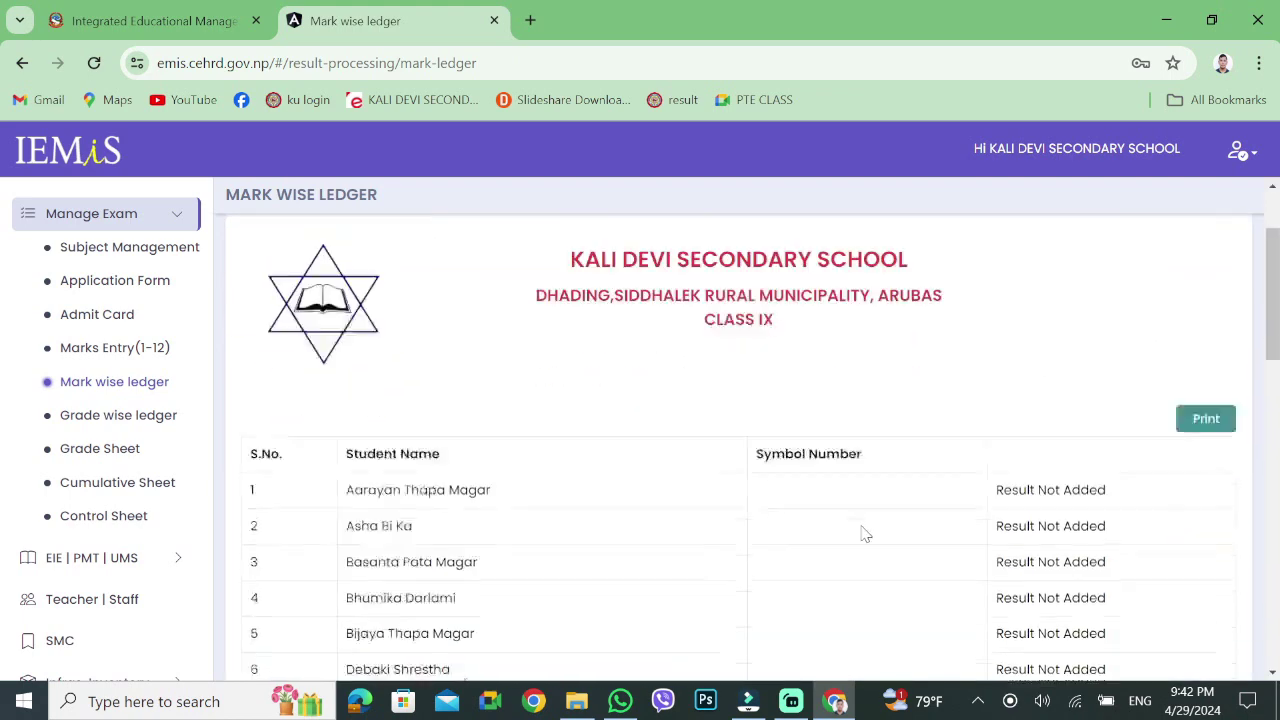
scroll(716, 420, "up", 1)
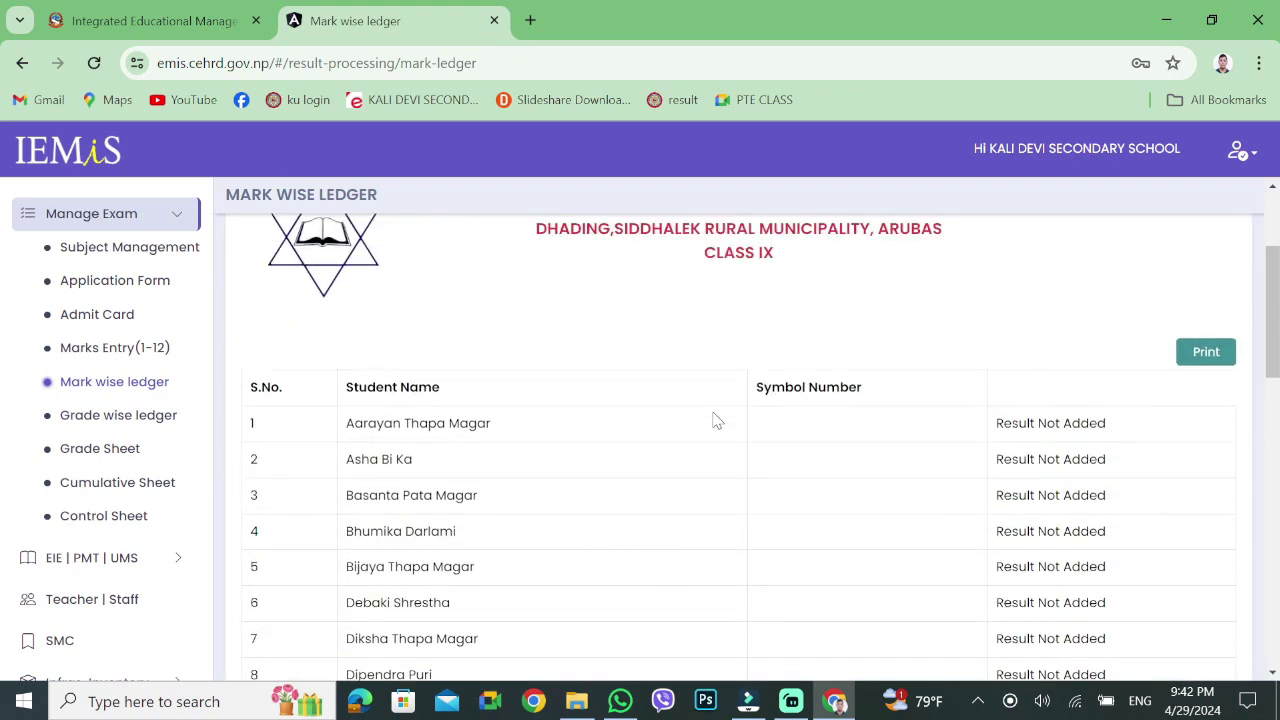
scroll(1097, 489, "down", 10)
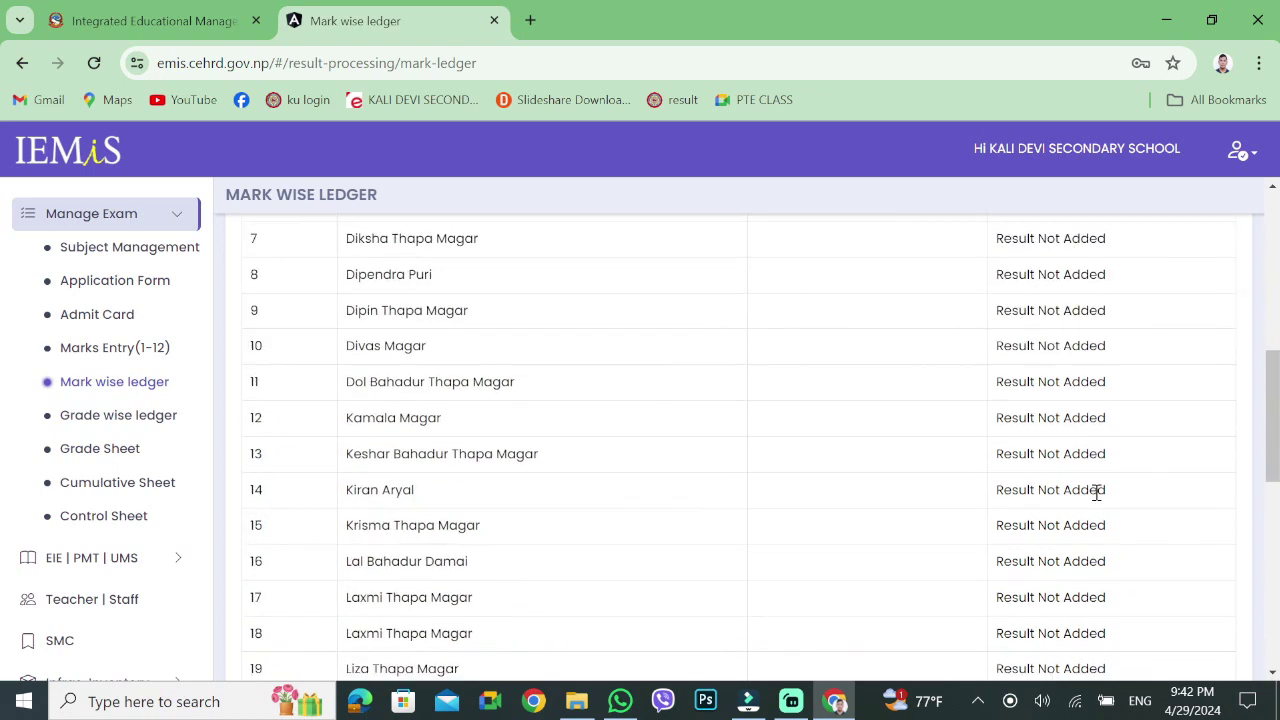
scroll(1026, 534, "up", 4)
scroll(520, 523, "up", 9)
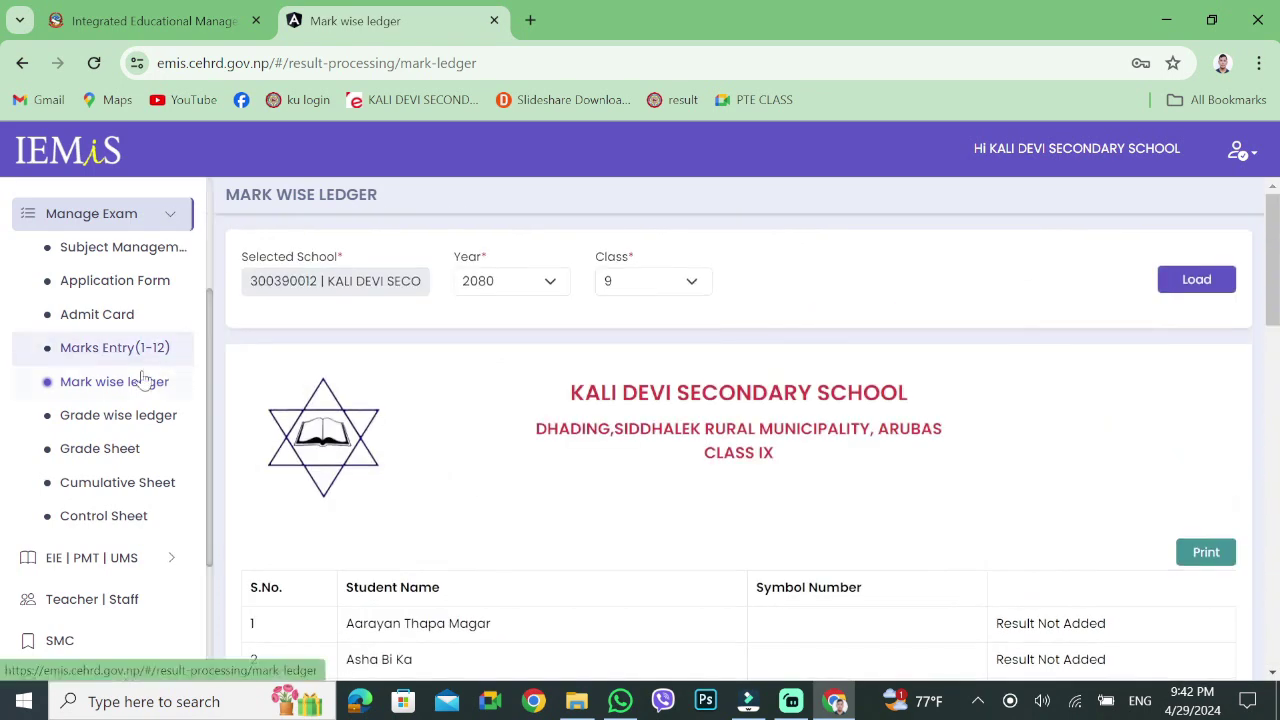
Visit the Grade wise ledger page and load the Grade Sheet student list for year 2080 and class 9
left_click(141, 424)
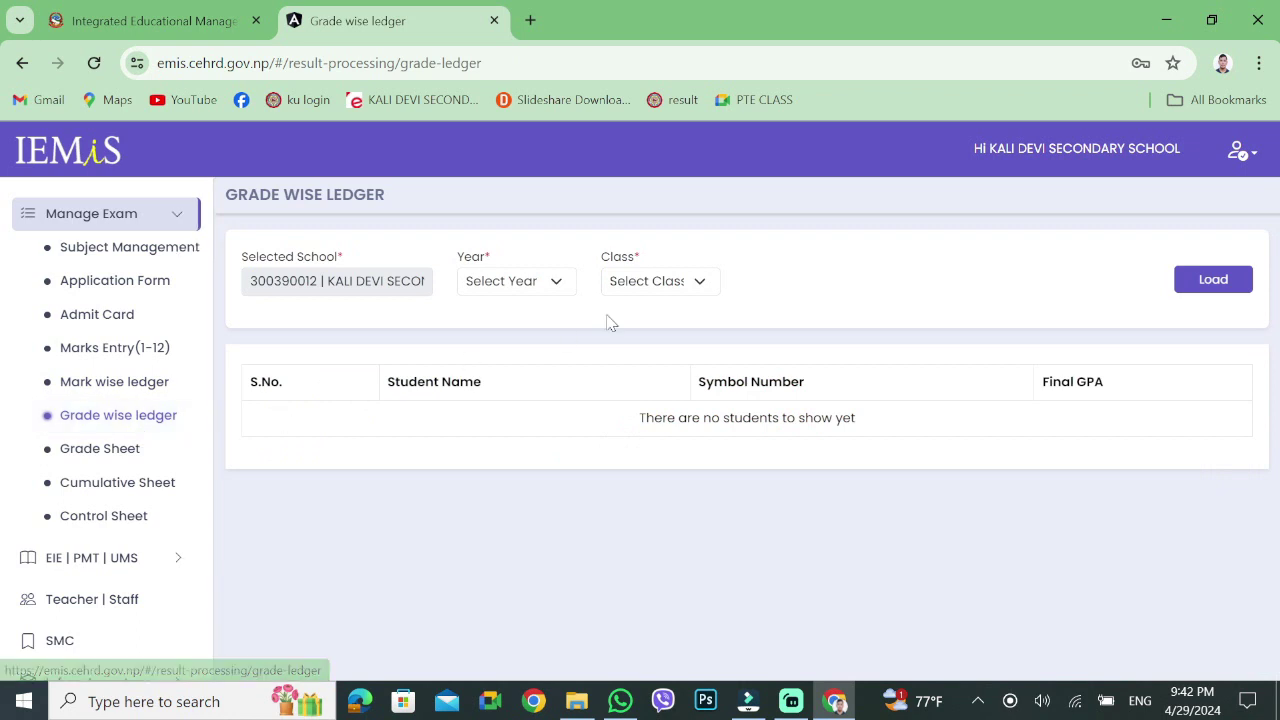
left_click(138, 458)
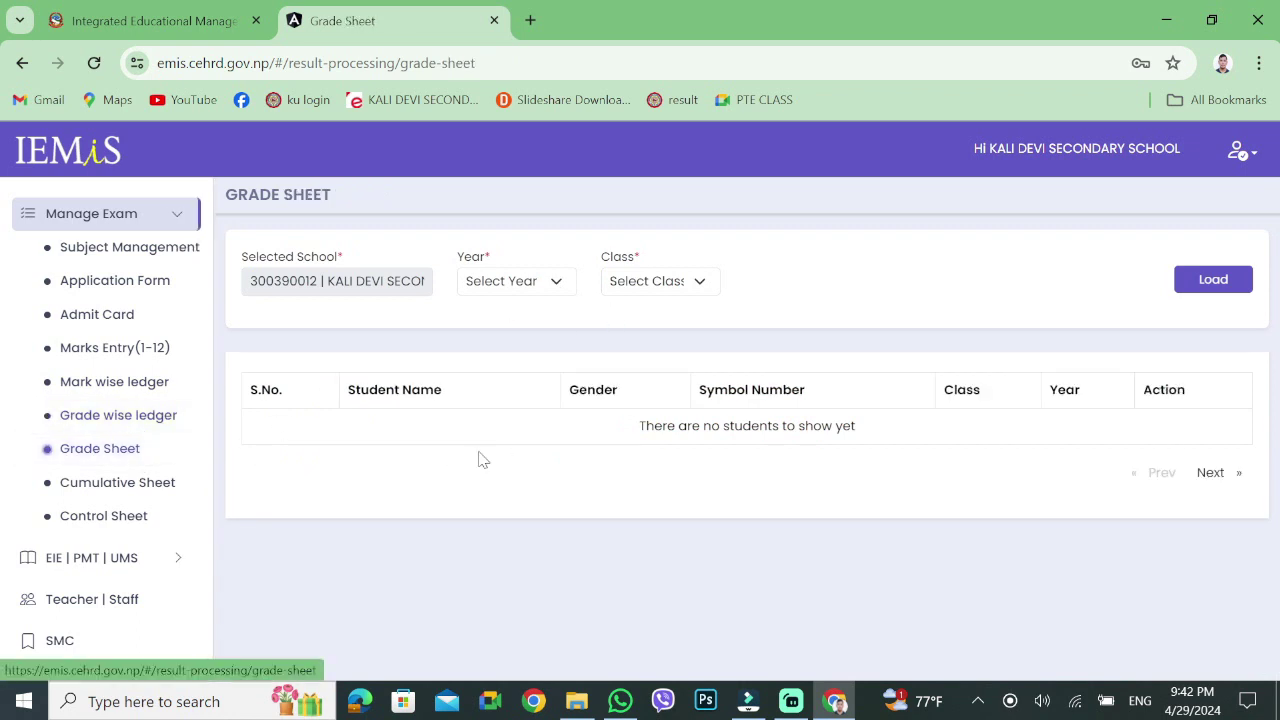
left_click(552, 286)
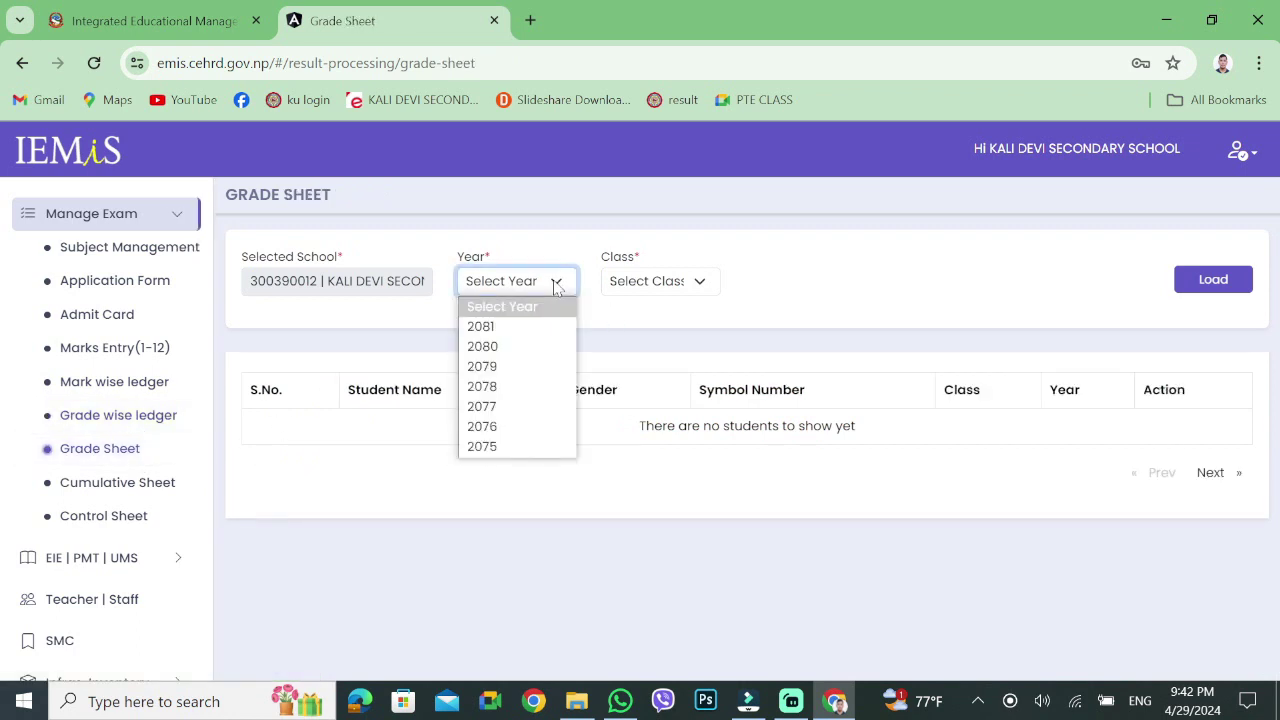
left_click(522, 346)
left_click(657, 283)
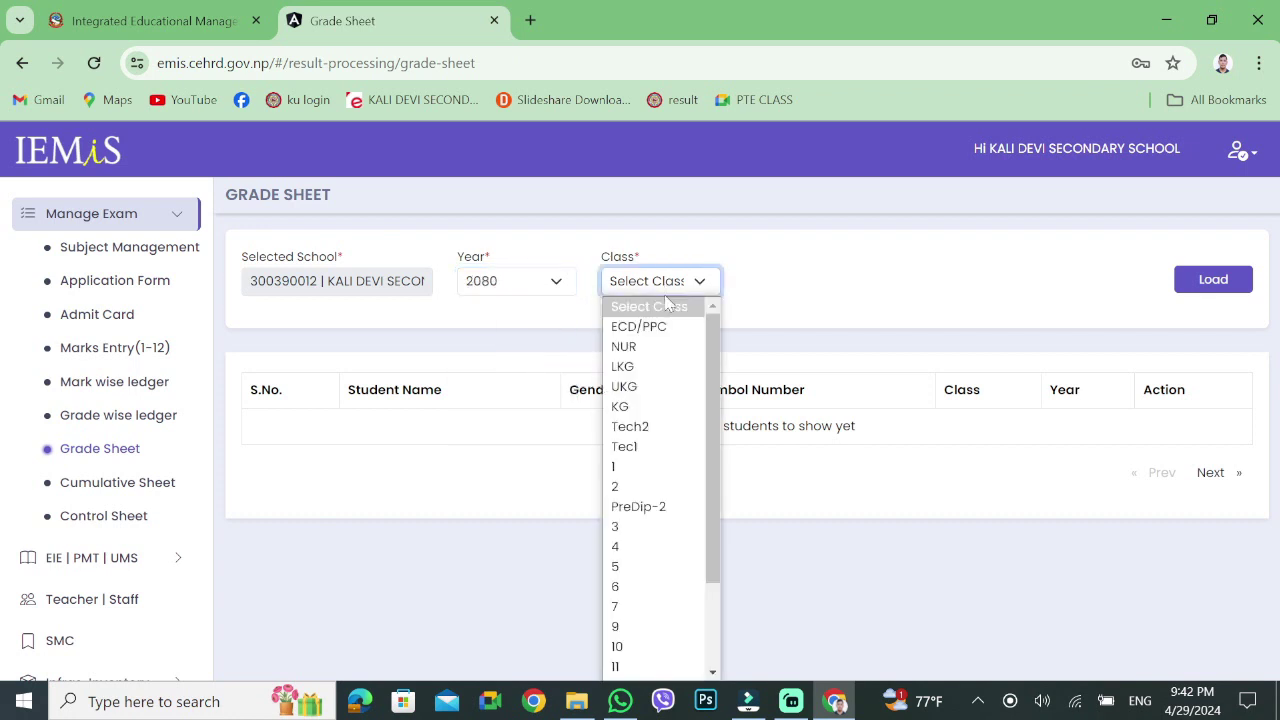
left_click(655, 626)
left_click(1215, 284)
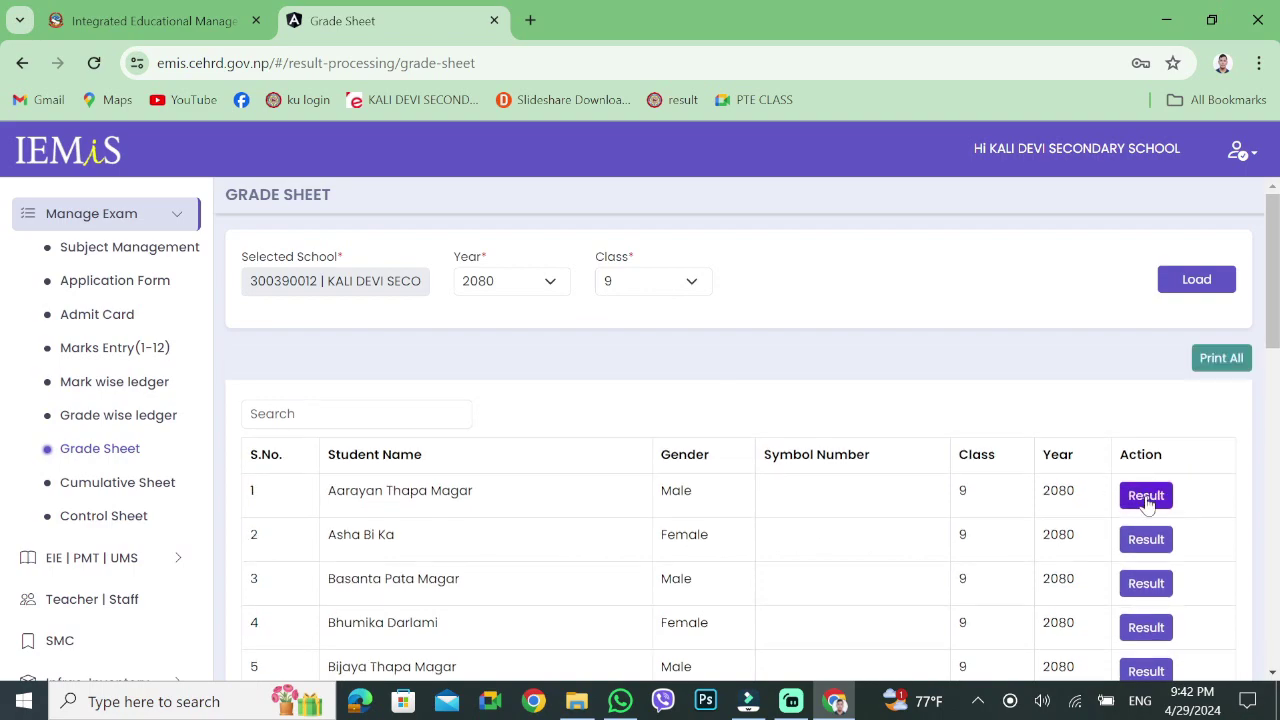
View the first class 9 student's grade sheet result and close it
left_click(1147, 500)
scroll(686, 455, "down", 4)
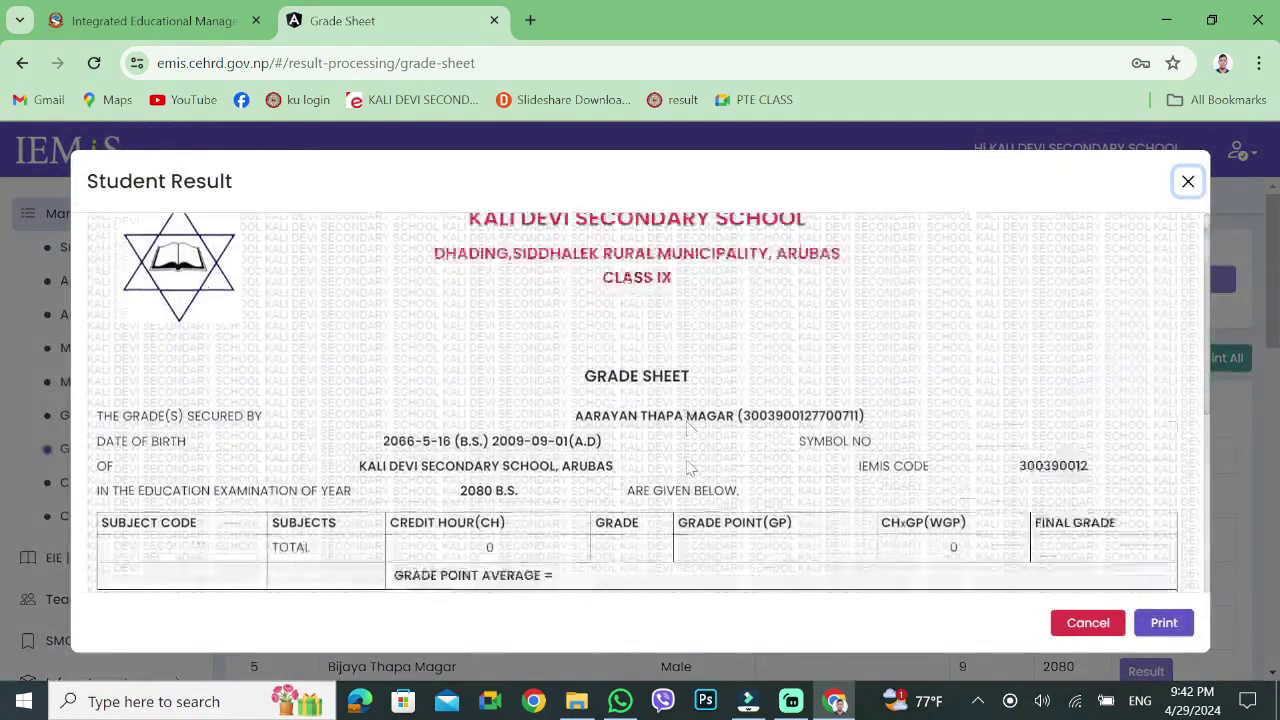
scroll(686, 452, "up", 4)
scroll(686, 452, "up", 3)
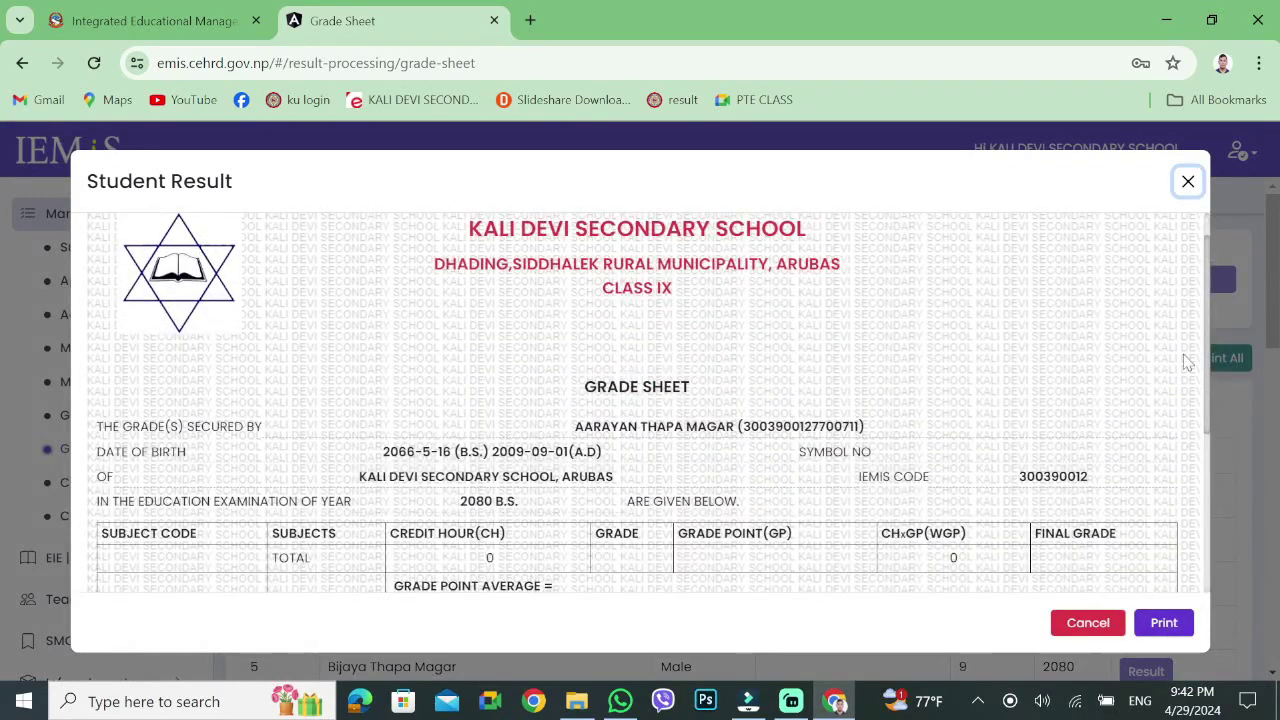
left_click(1187, 179)
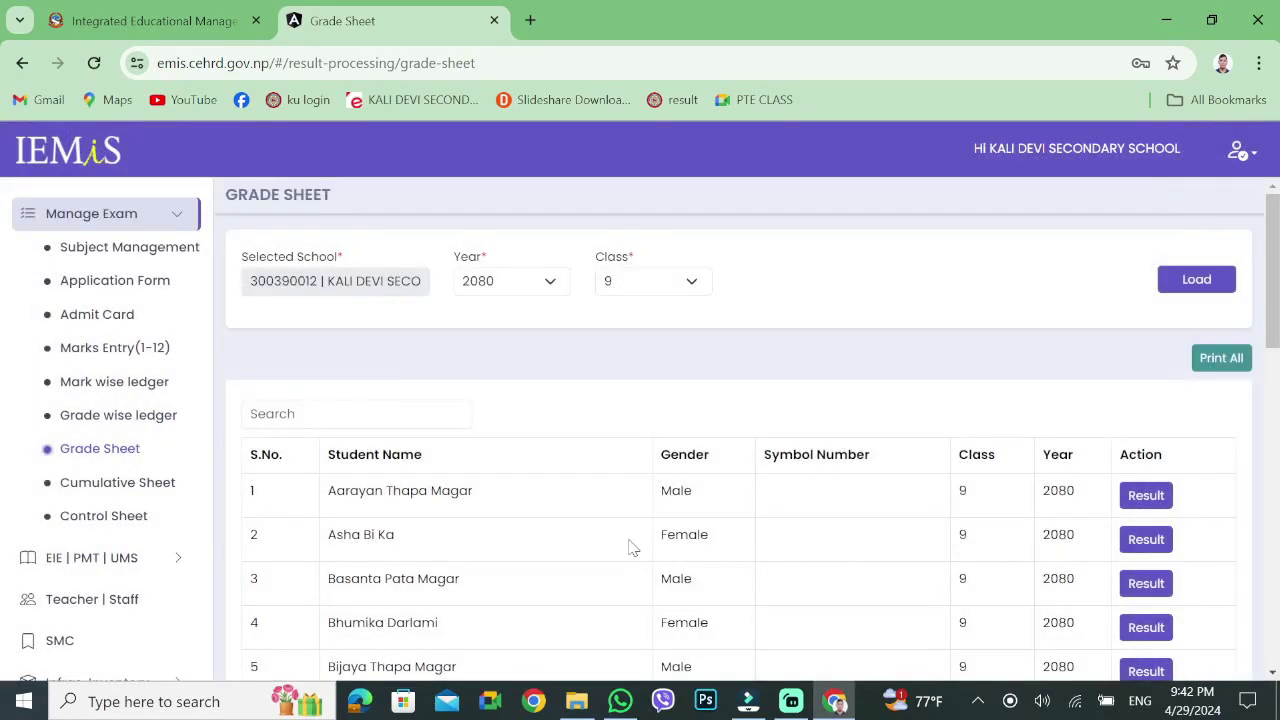
Load the Cumulative Sheet for year 2080 and class 7
left_click(158, 490)
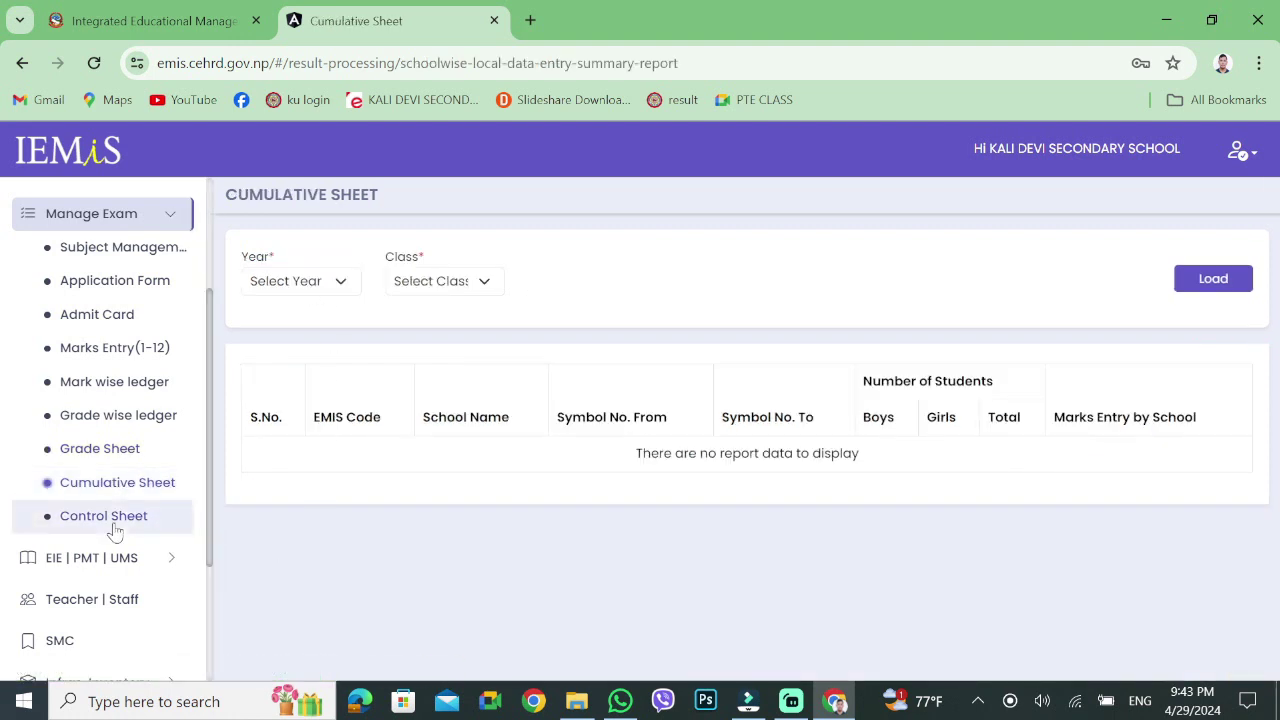
left_click(343, 282)
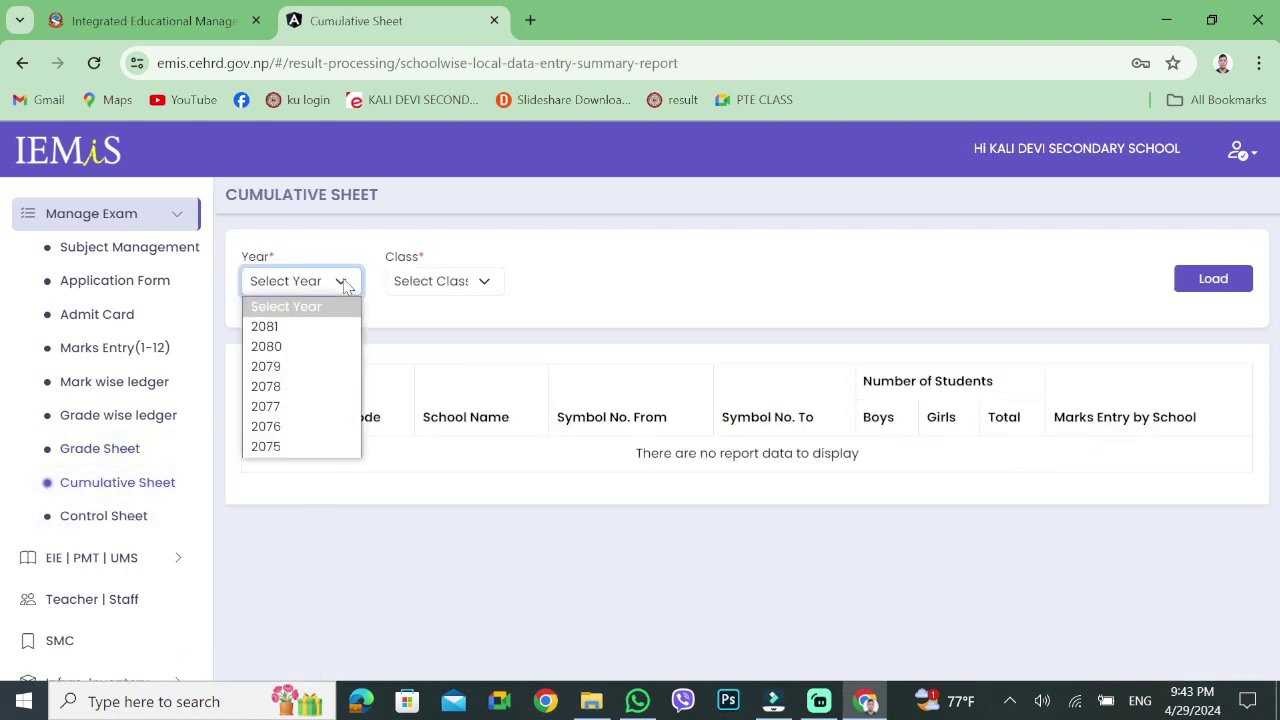
left_click(305, 344)
left_click(458, 287)
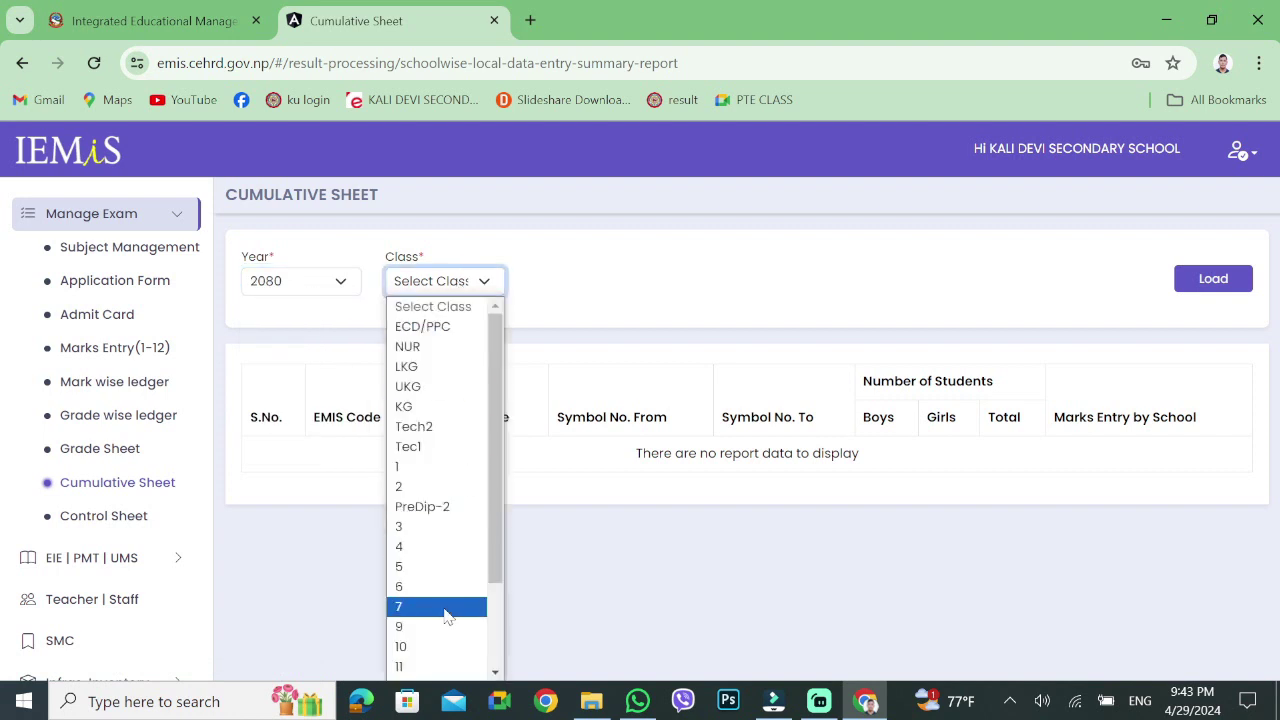
left_click(440, 604)
left_click(1205, 278)
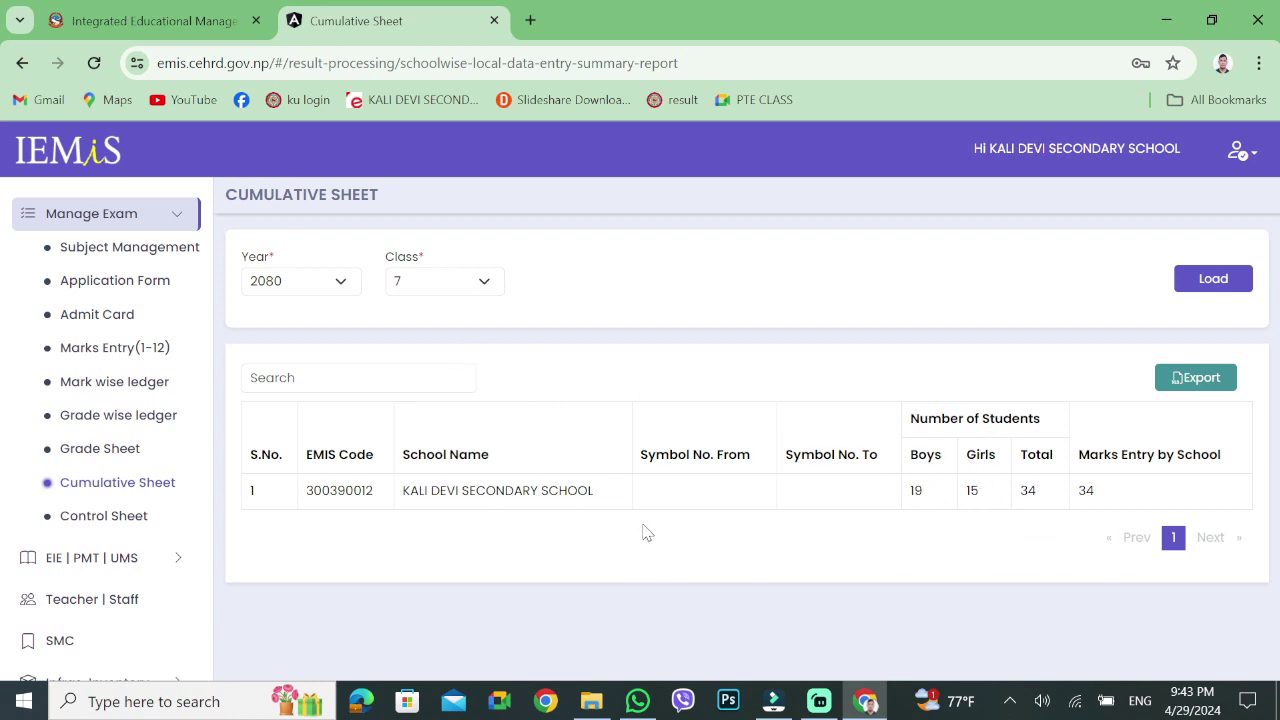
Load the Control Sheet for year 2080 and class 7 and look through its student list
left_click(140, 525)
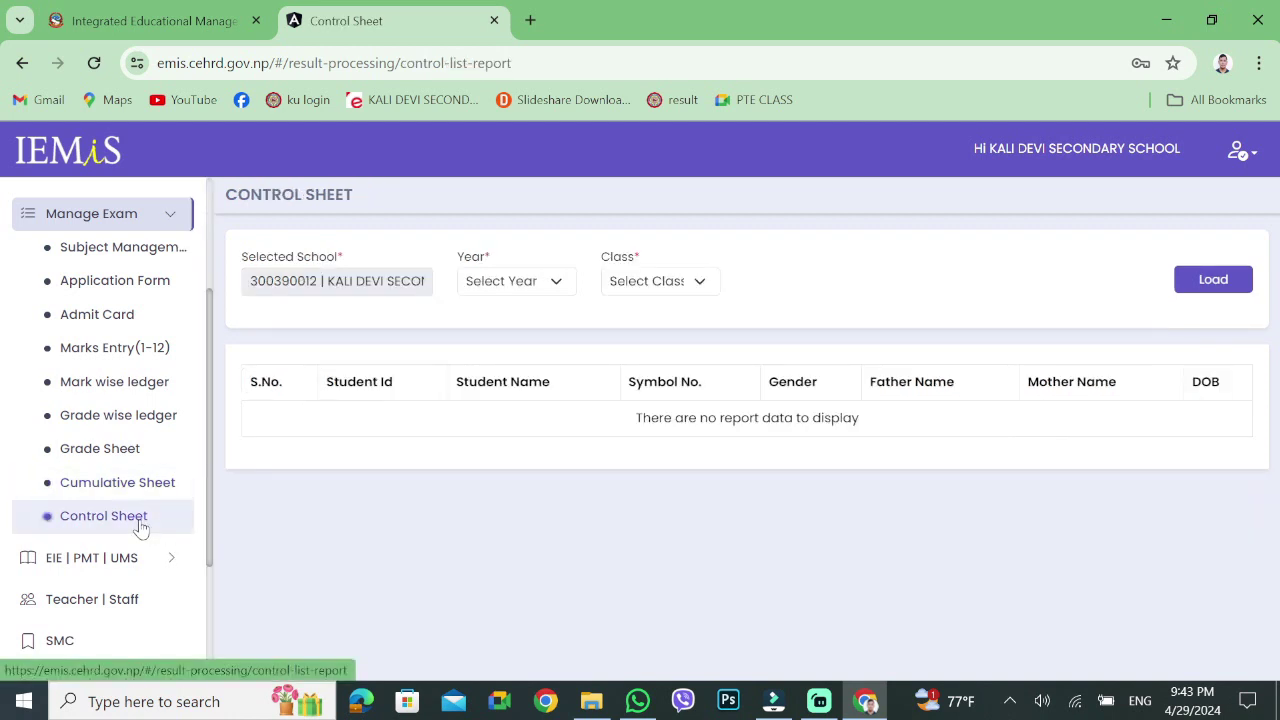
left_click(552, 281)
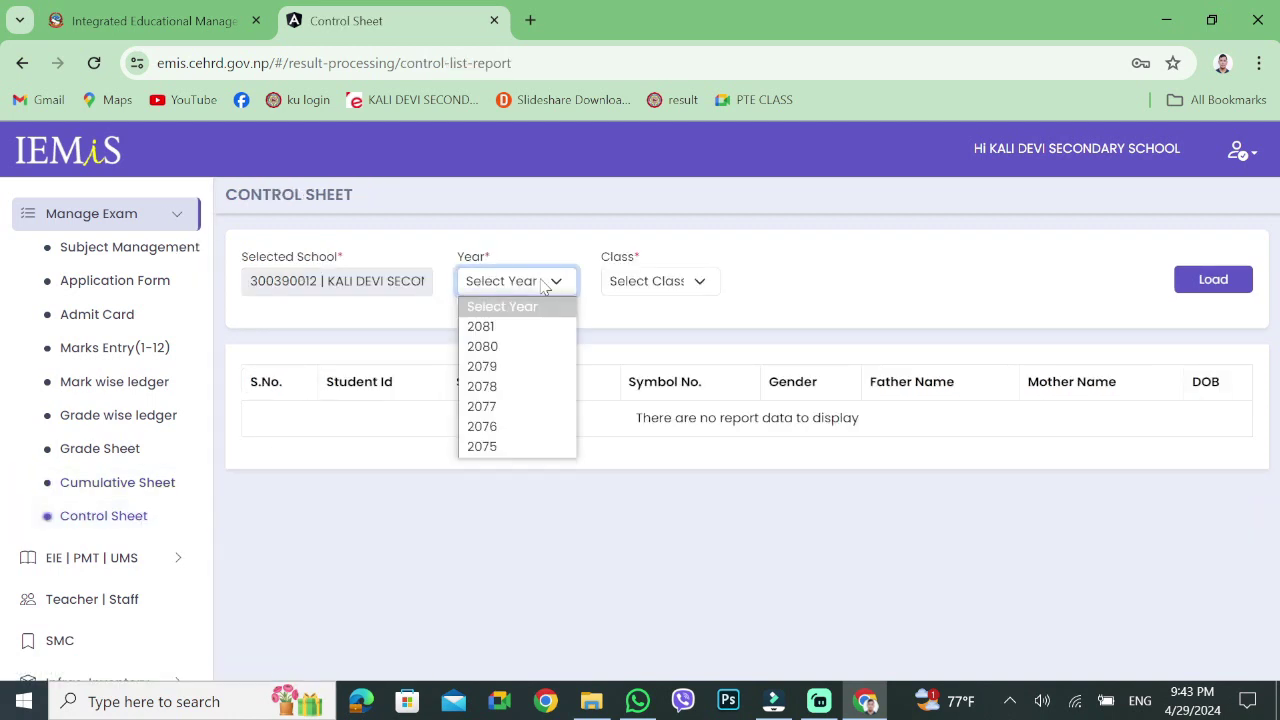
left_click(537, 346)
left_click(682, 283)
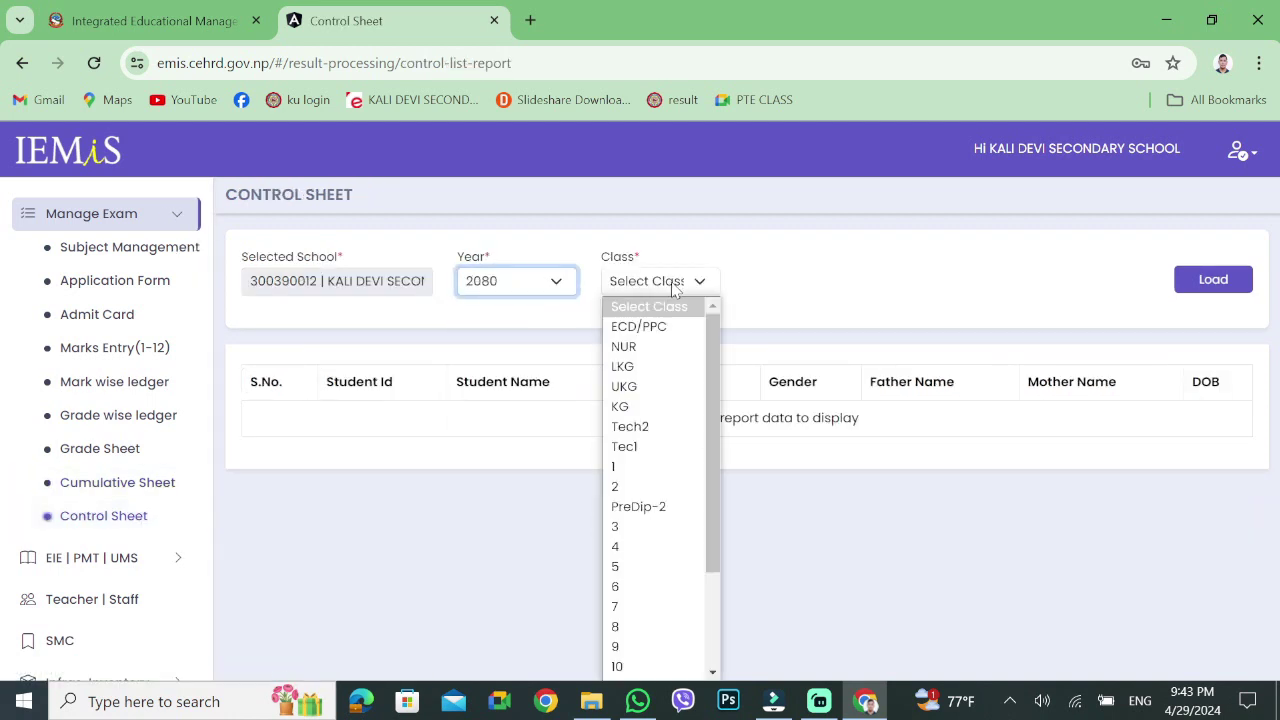
left_click(646, 606)
left_click(1205, 287)
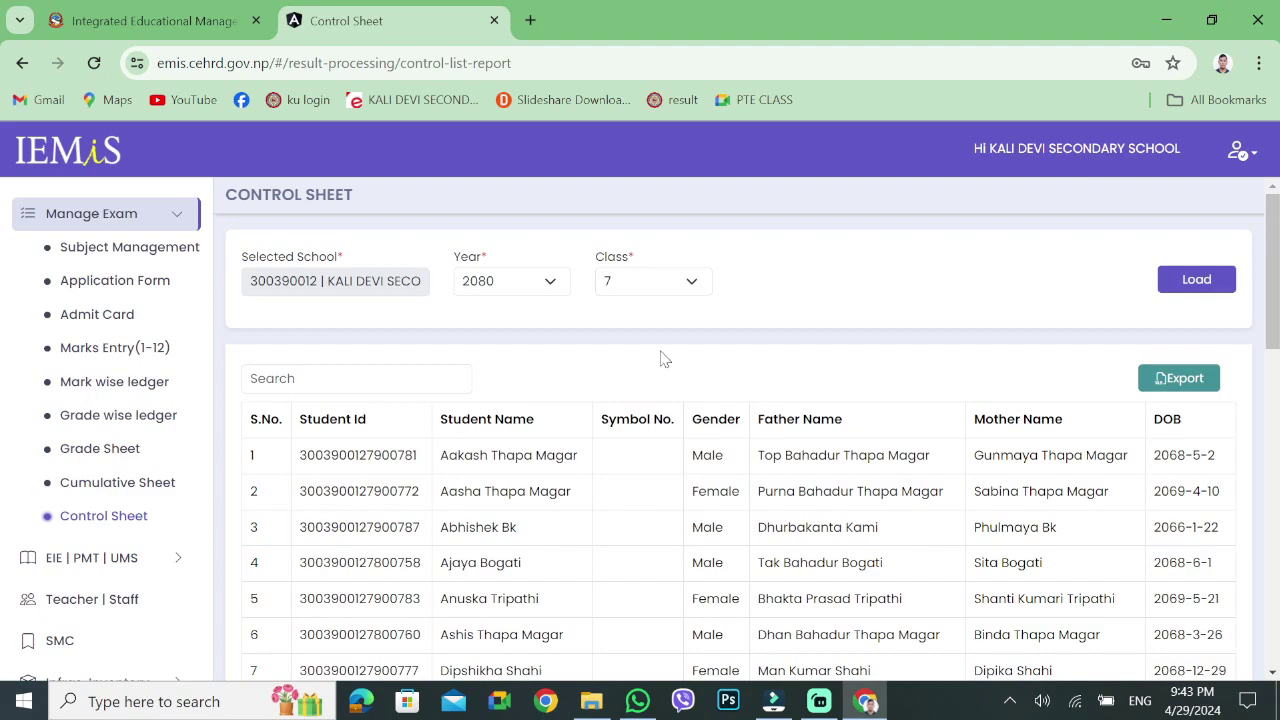
scroll(660, 358, "down", 10)
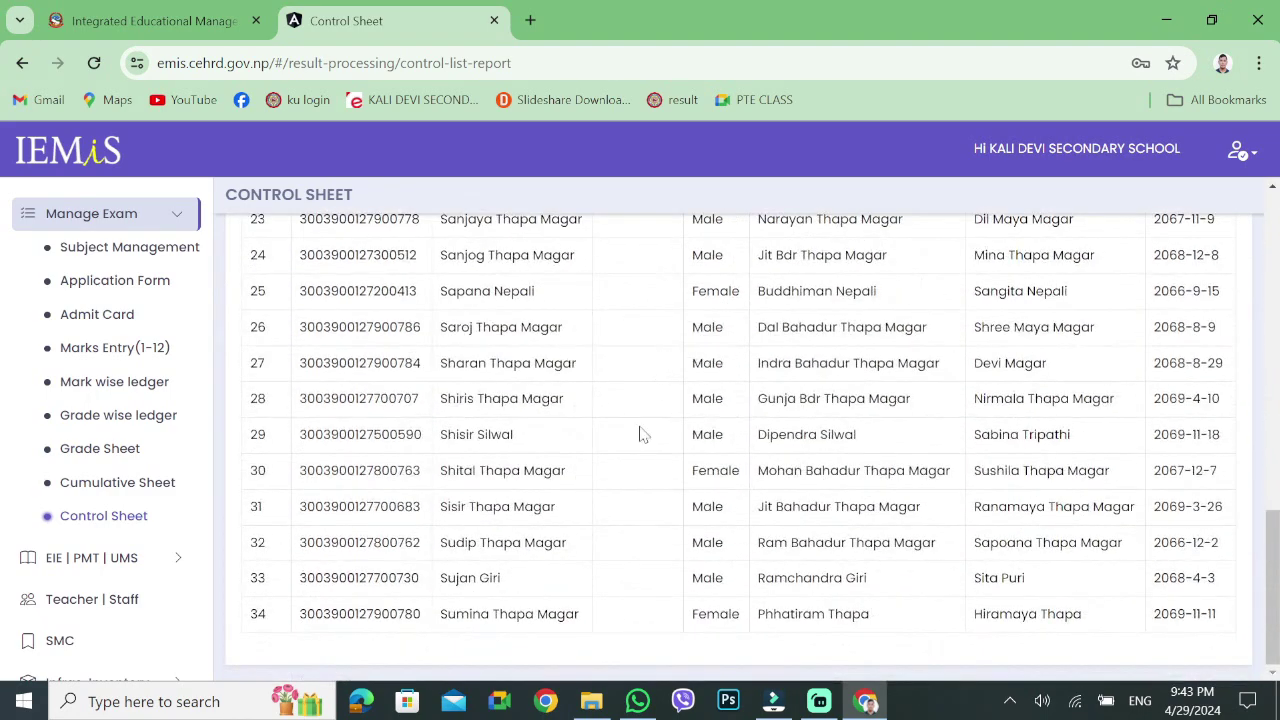
scroll(646, 540, "up", 10)
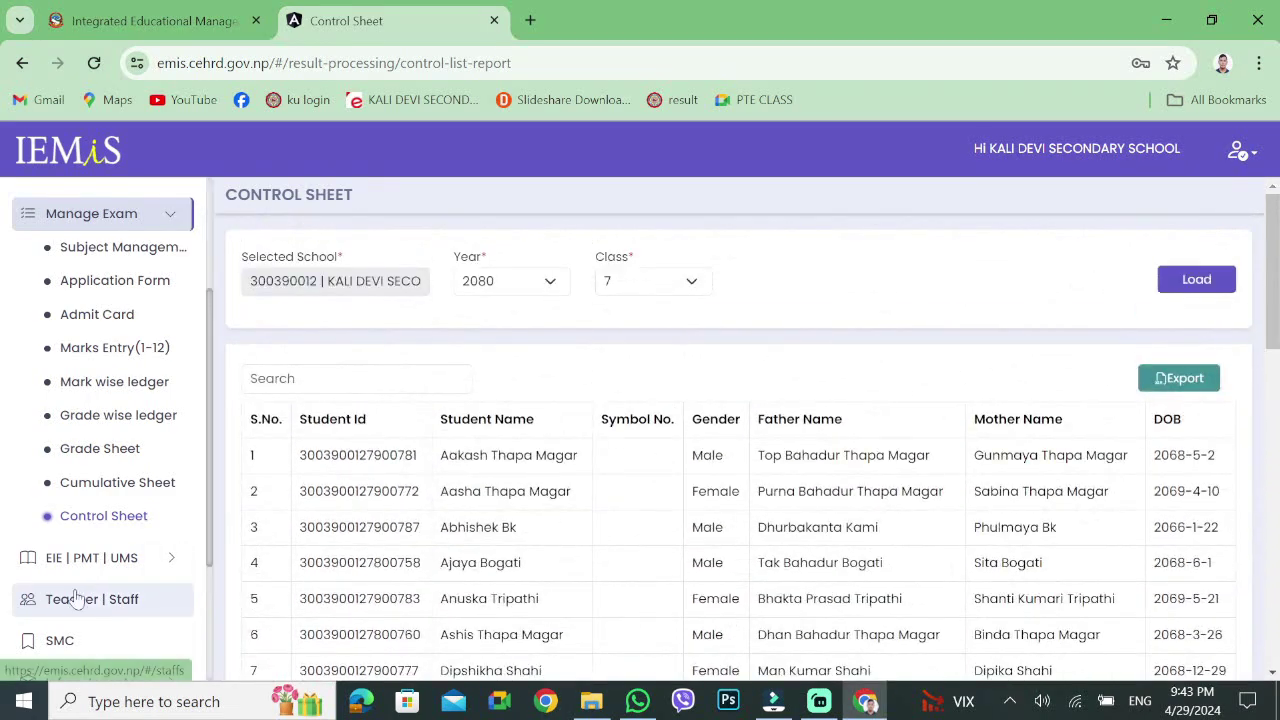
Visit the Basic EIE Information page, accepting the authentication certificate, and check the actions available for the earthquake record
scroll(75, 598, "down", 3)
left_click(164, 358)
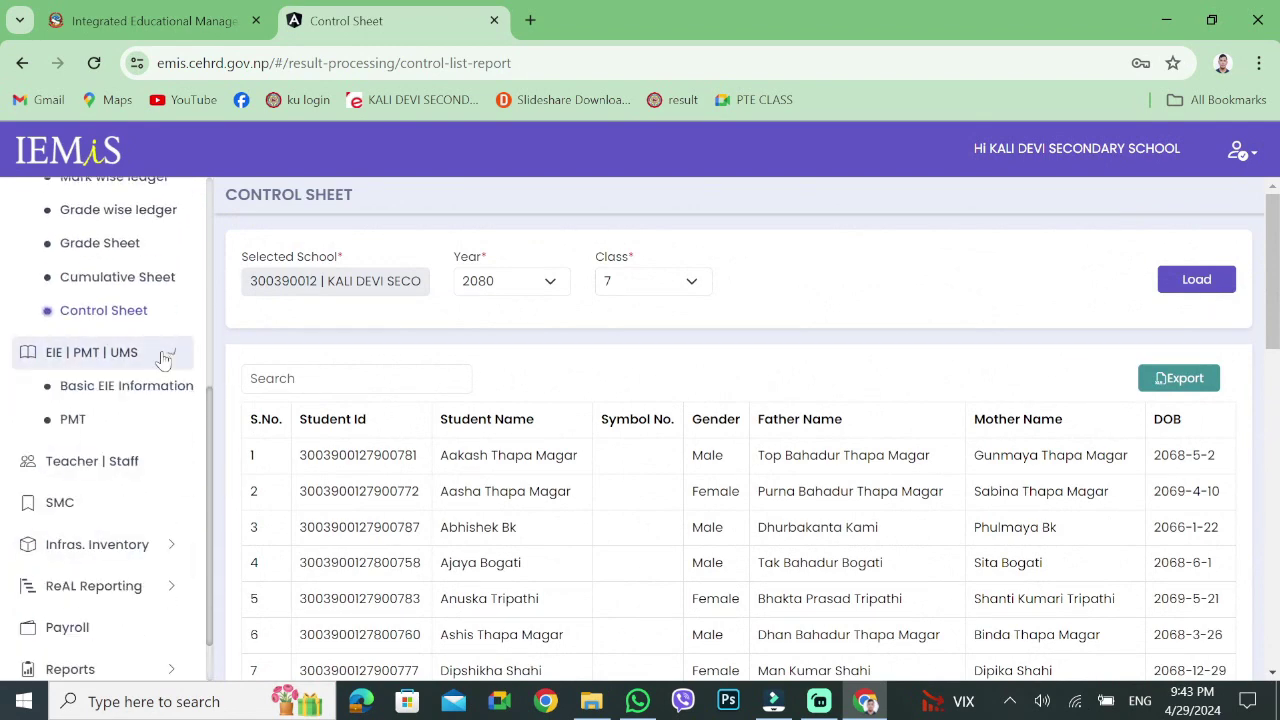
left_click(157, 393)
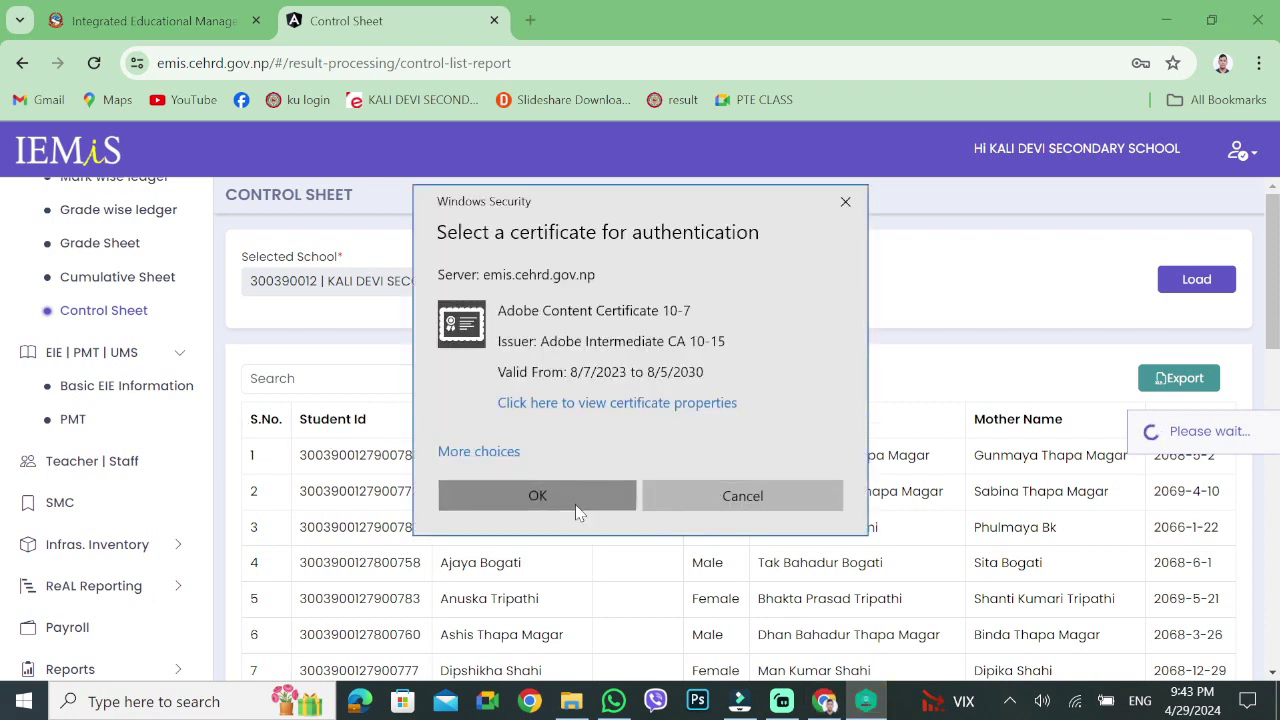
left_click(537, 496)
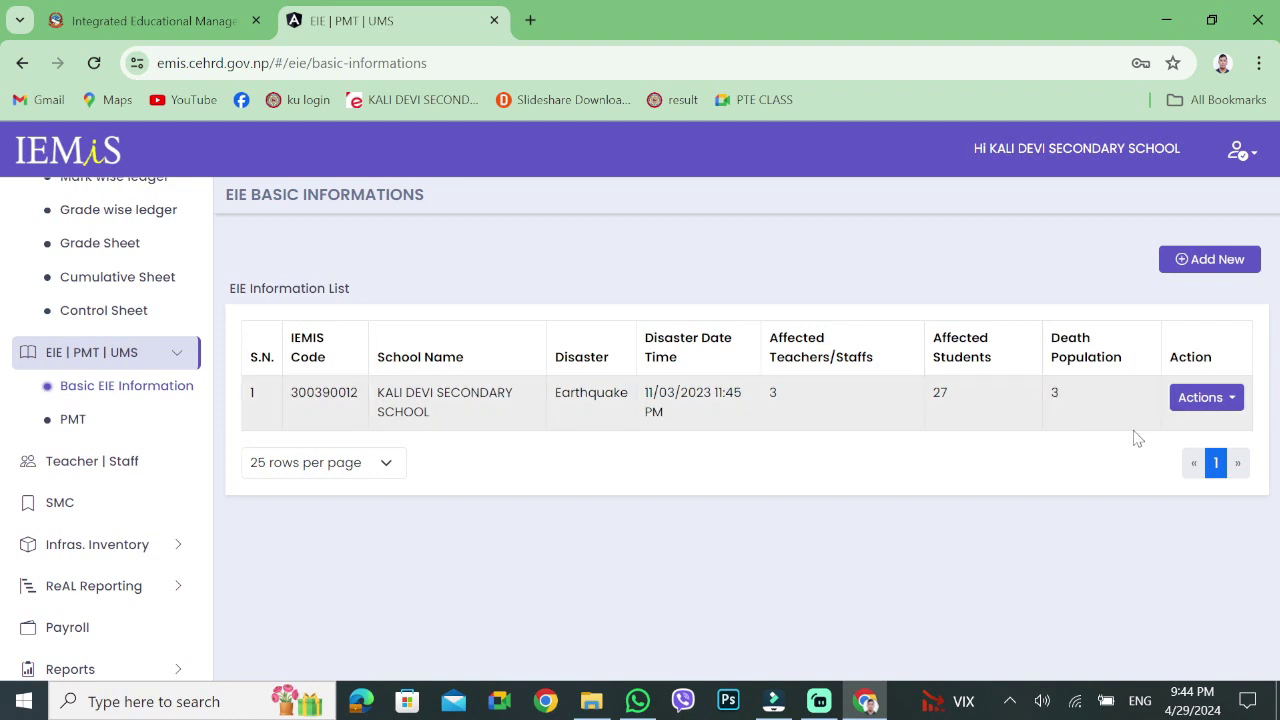
left_click(1212, 399)
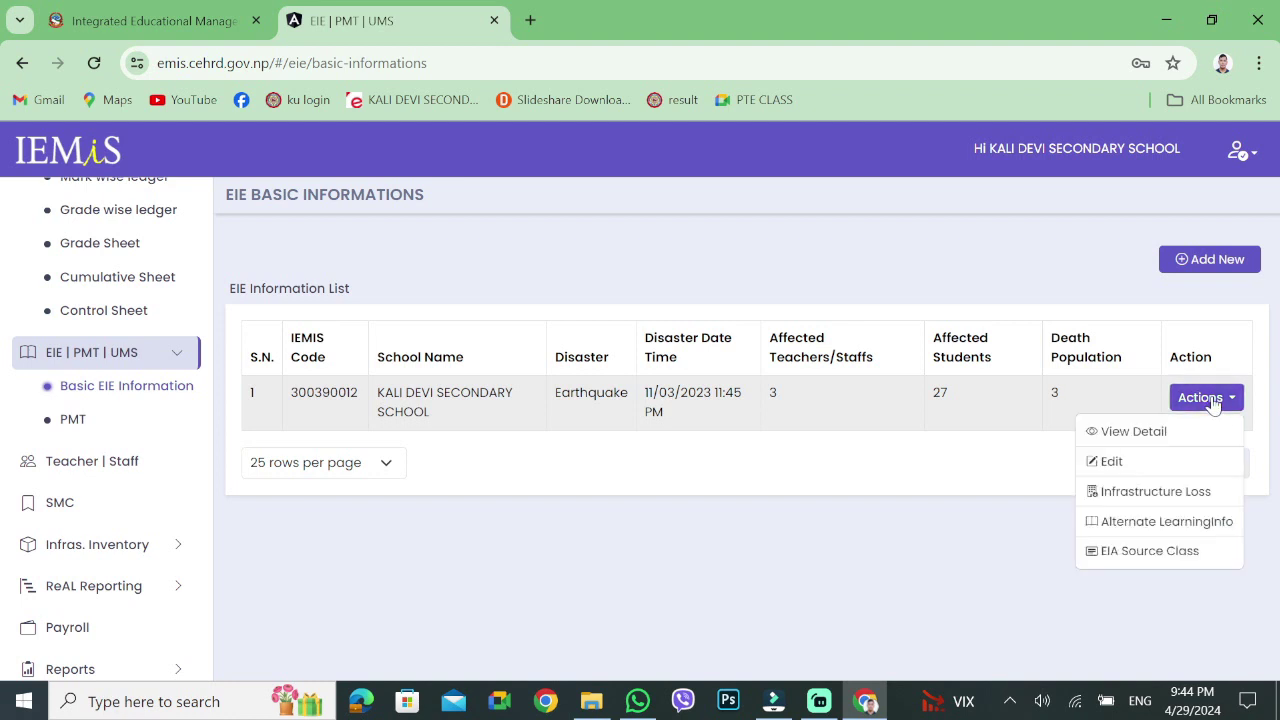
left_click(820, 560)
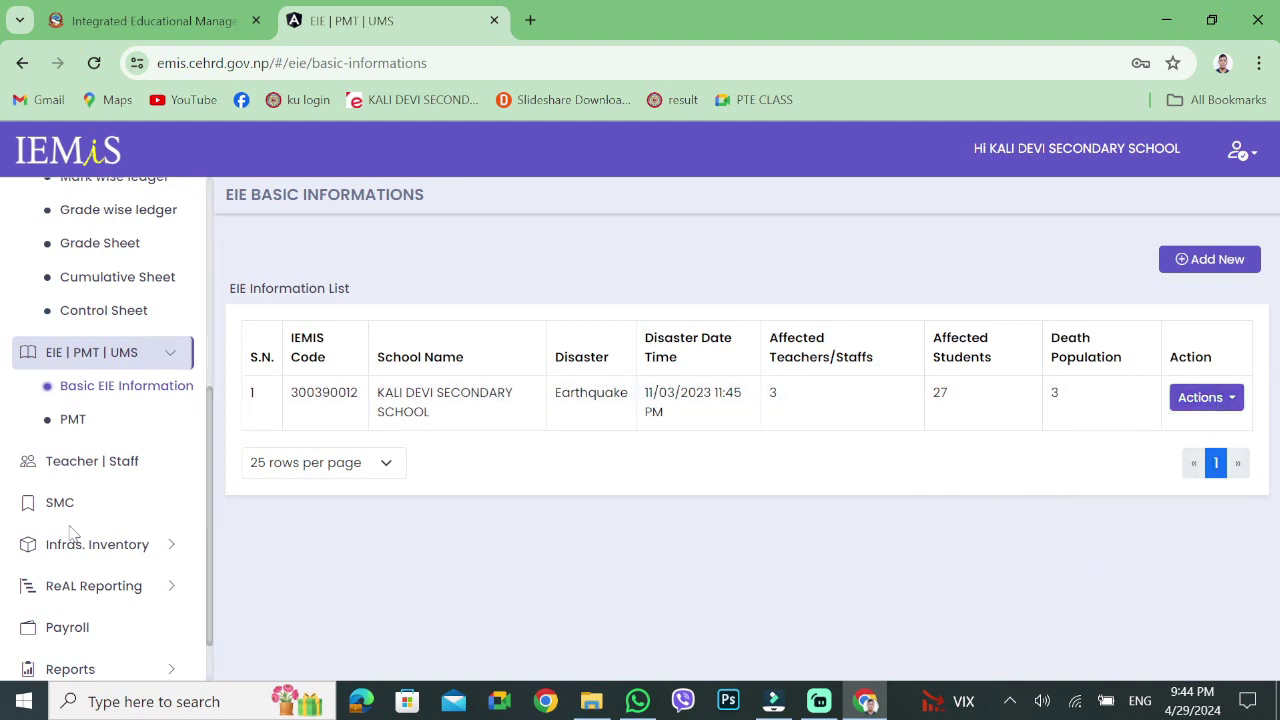
Visit the Teacher | Staff page, accepting the authentication certificate, and look through the teacher and staff list
scroll(126, 485, "down", 1)
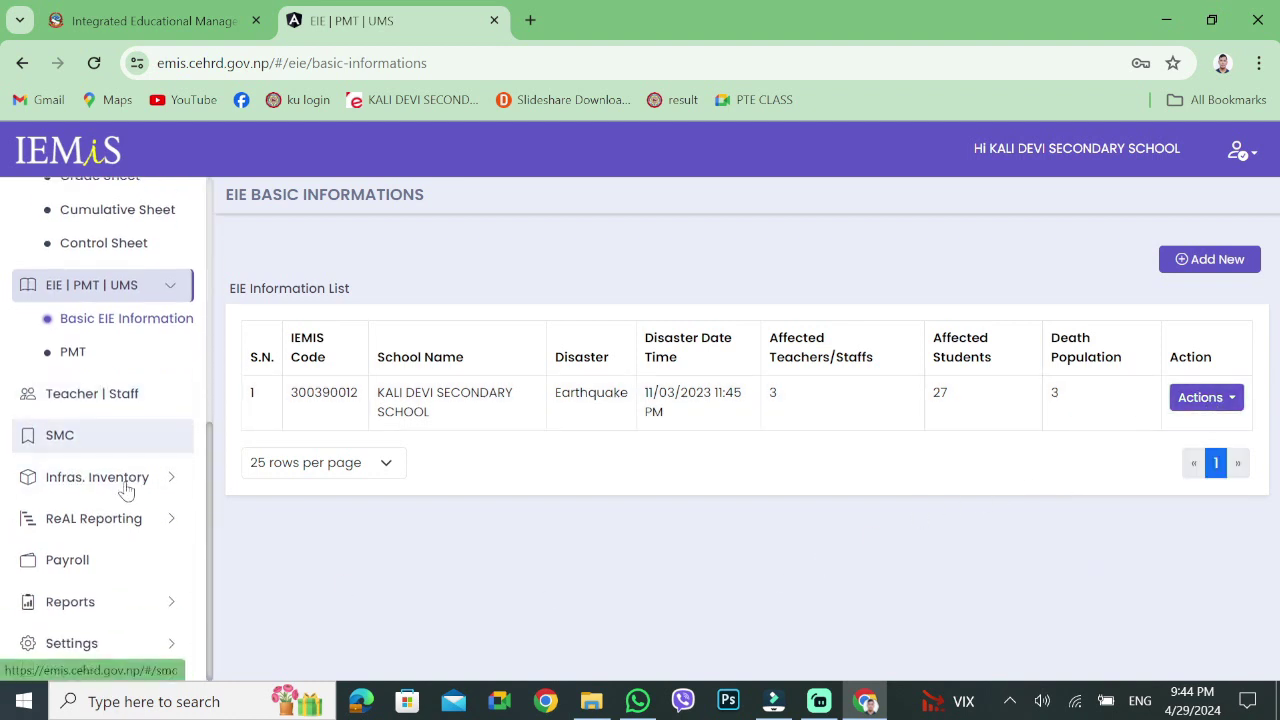
left_click(127, 400)
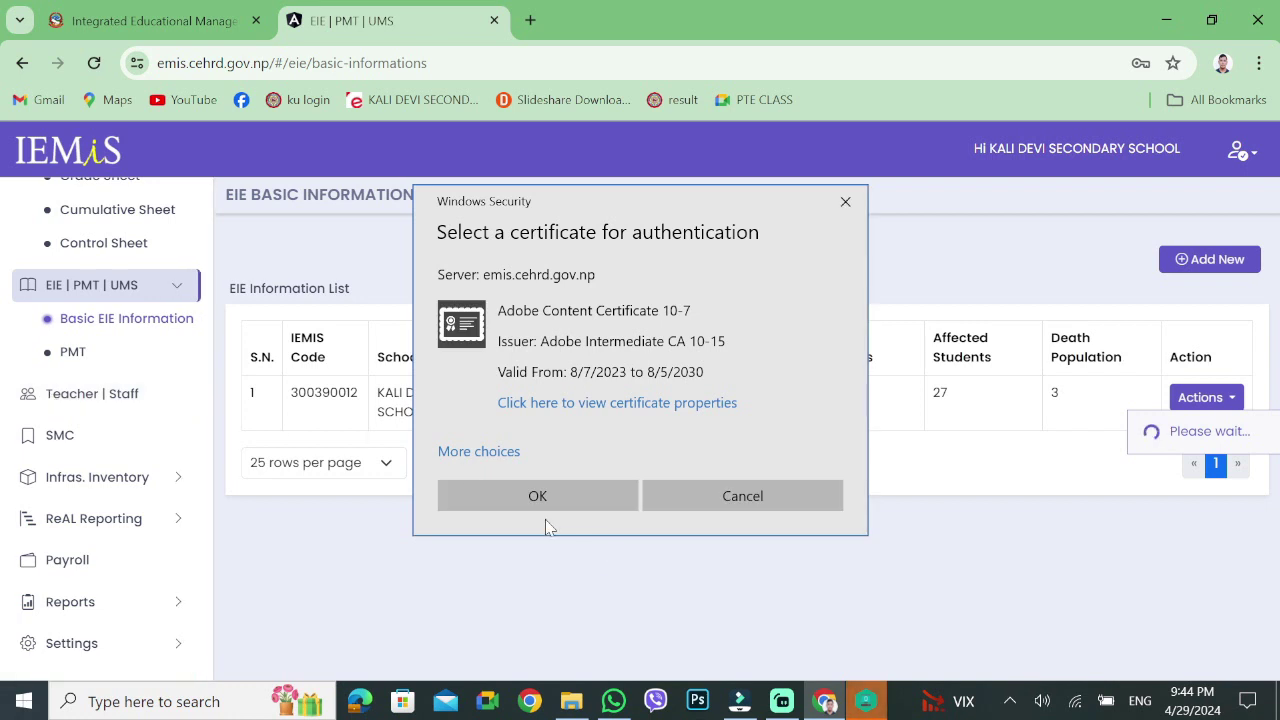
left_click(543, 505)
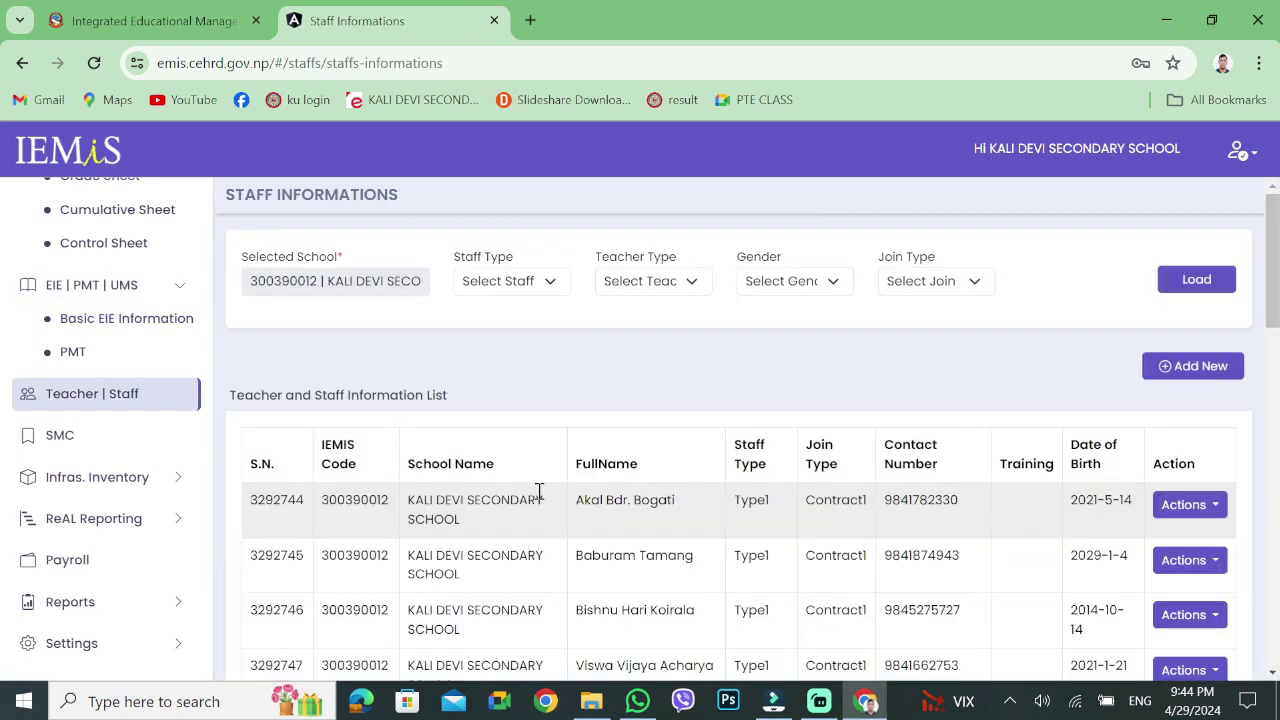
scroll(560, 505, "down", 10)
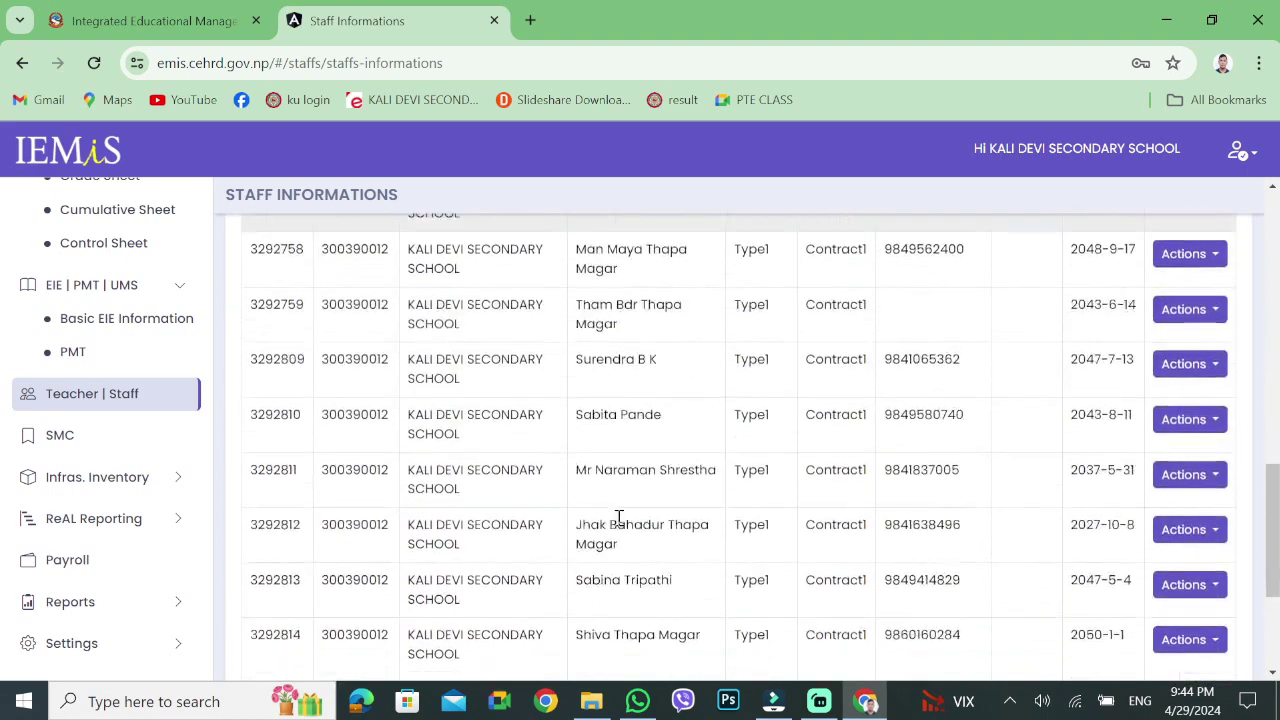
scroll(620, 525, "up", 5)
scroll(620, 520, "up", 5)
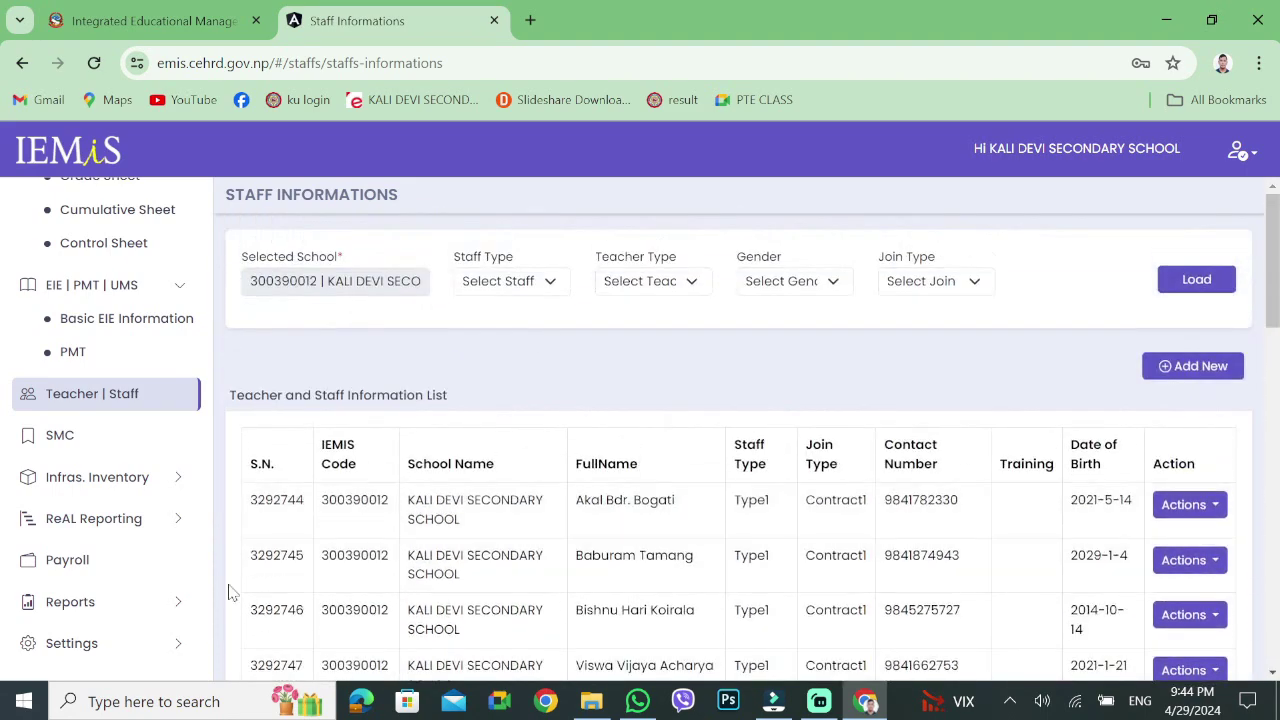
Visit the SMC page, accepting the authentication certificate, and bring up a blank Add SMC Information form
left_click(75, 432)
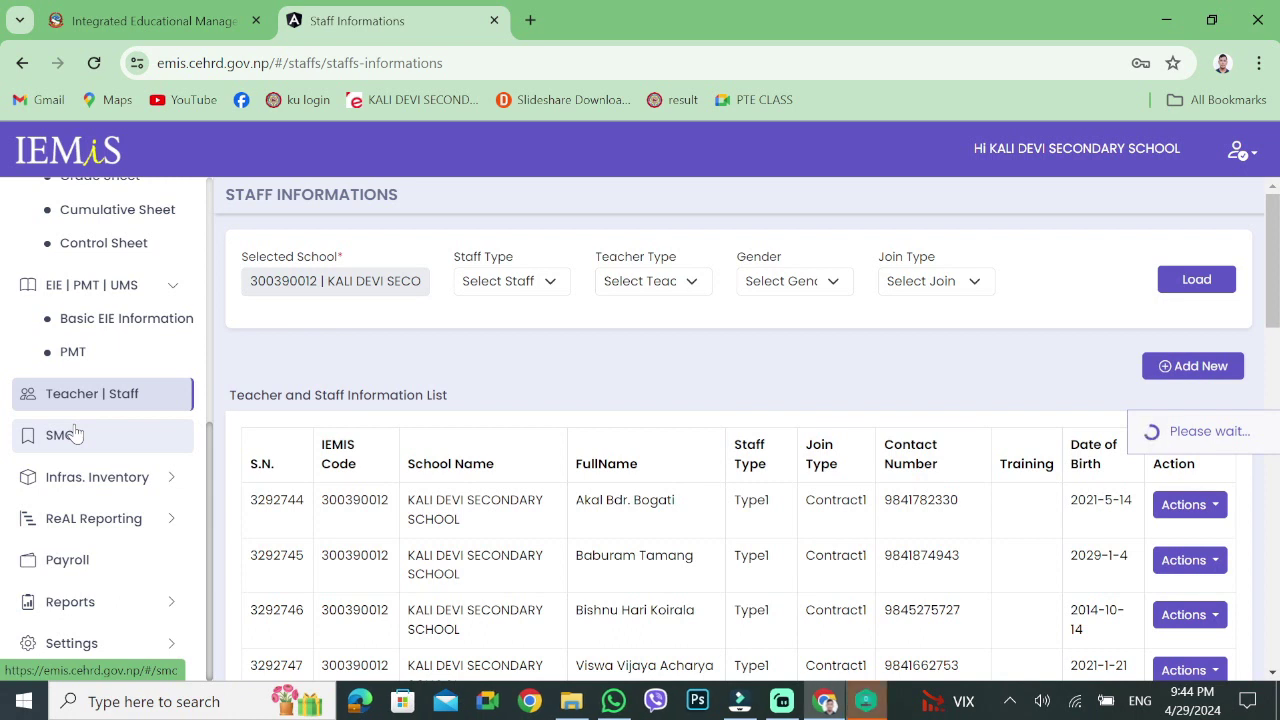
left_click(588, 497)
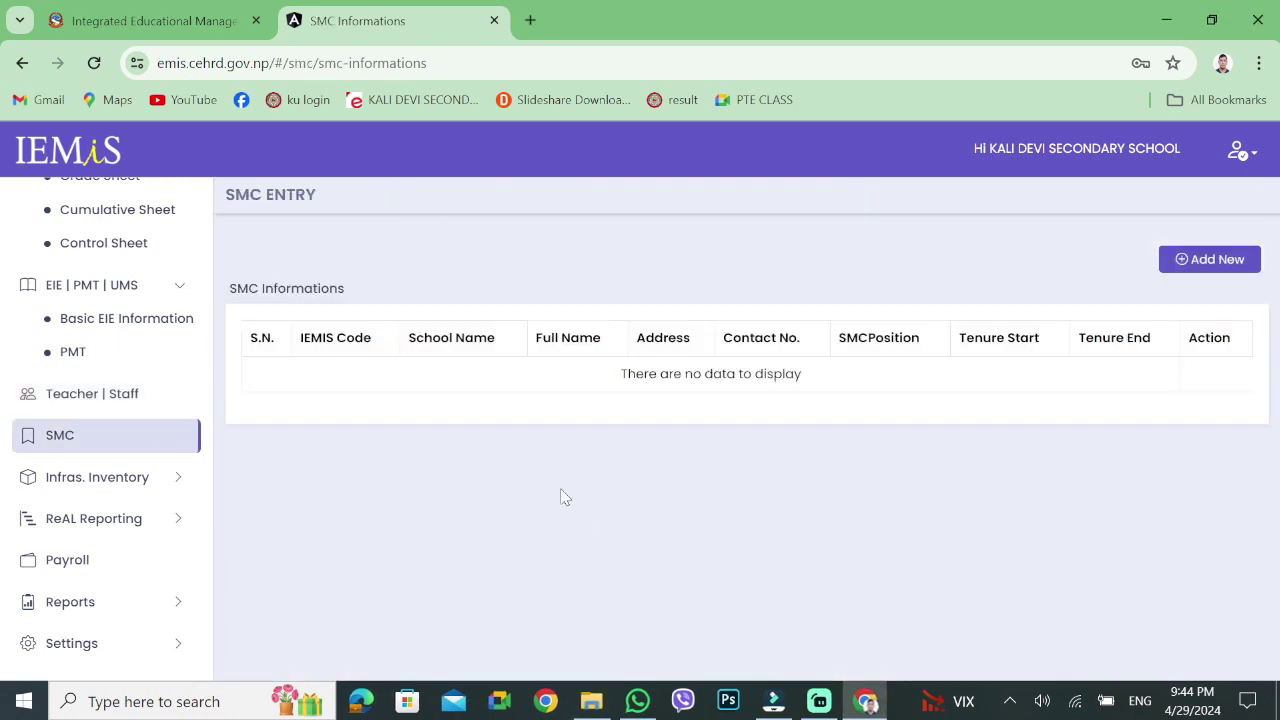
left_click(1166, 262)
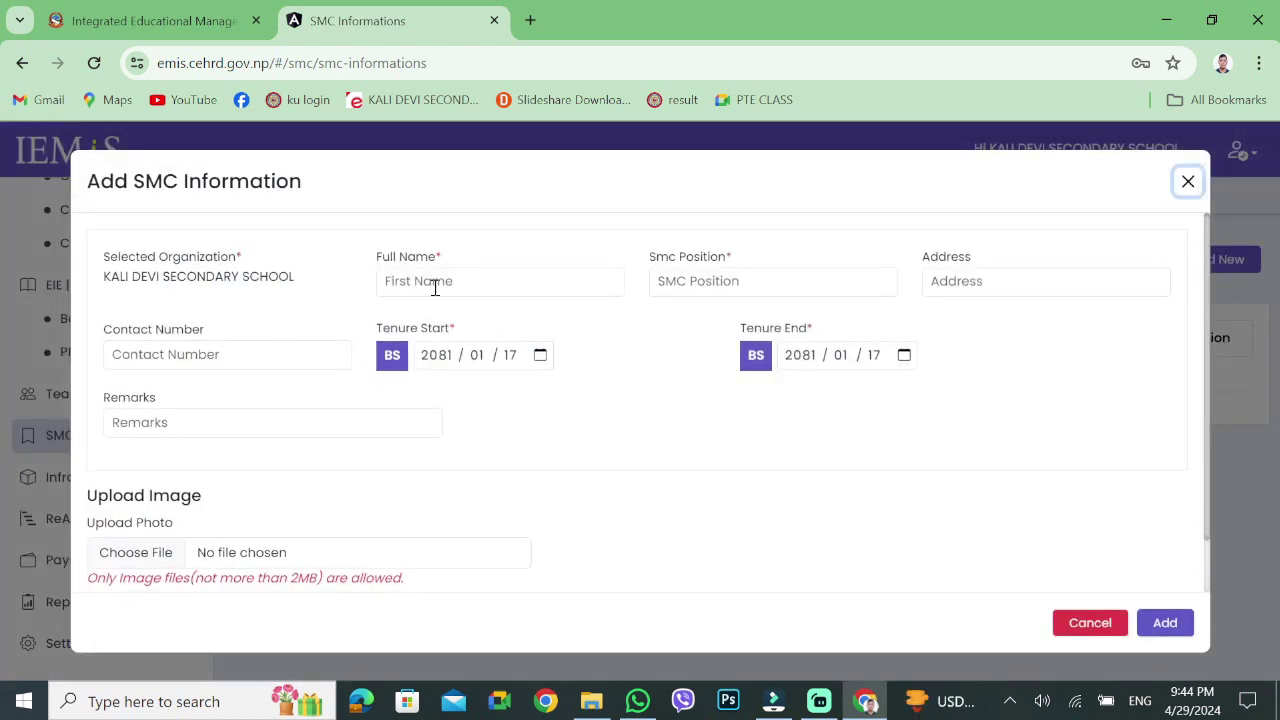
Review the name, position, address, contact, tenure, remarks and photo fields of the SMC form and cancel the entry
left_click(435, 287)
left_click(745, 286)
left_click(963, 287)
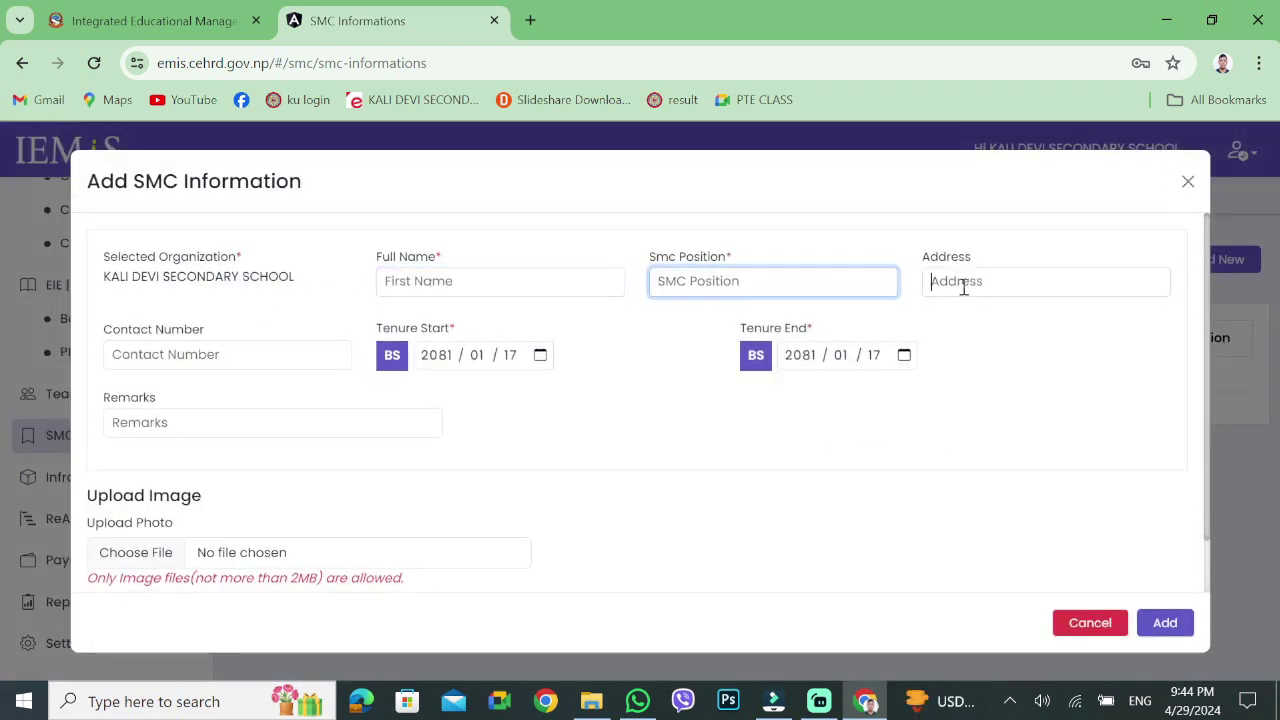
left_click(151, 354)
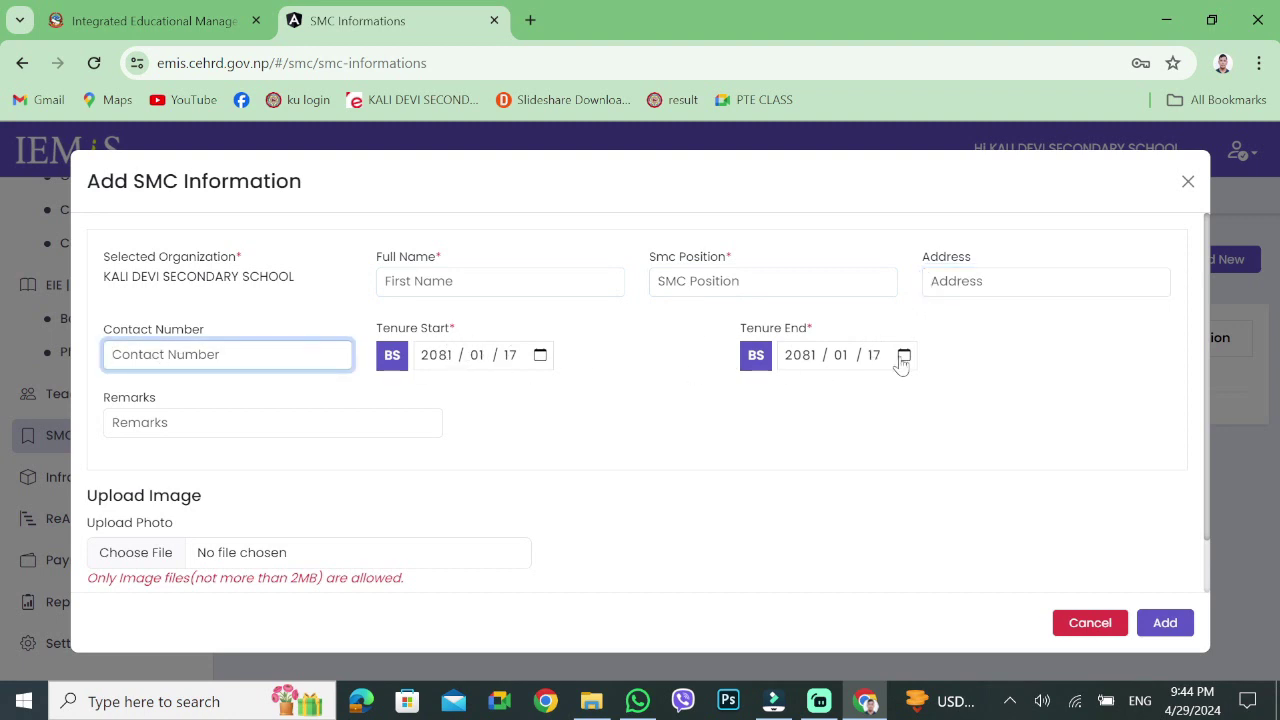
left_click(182, 424)
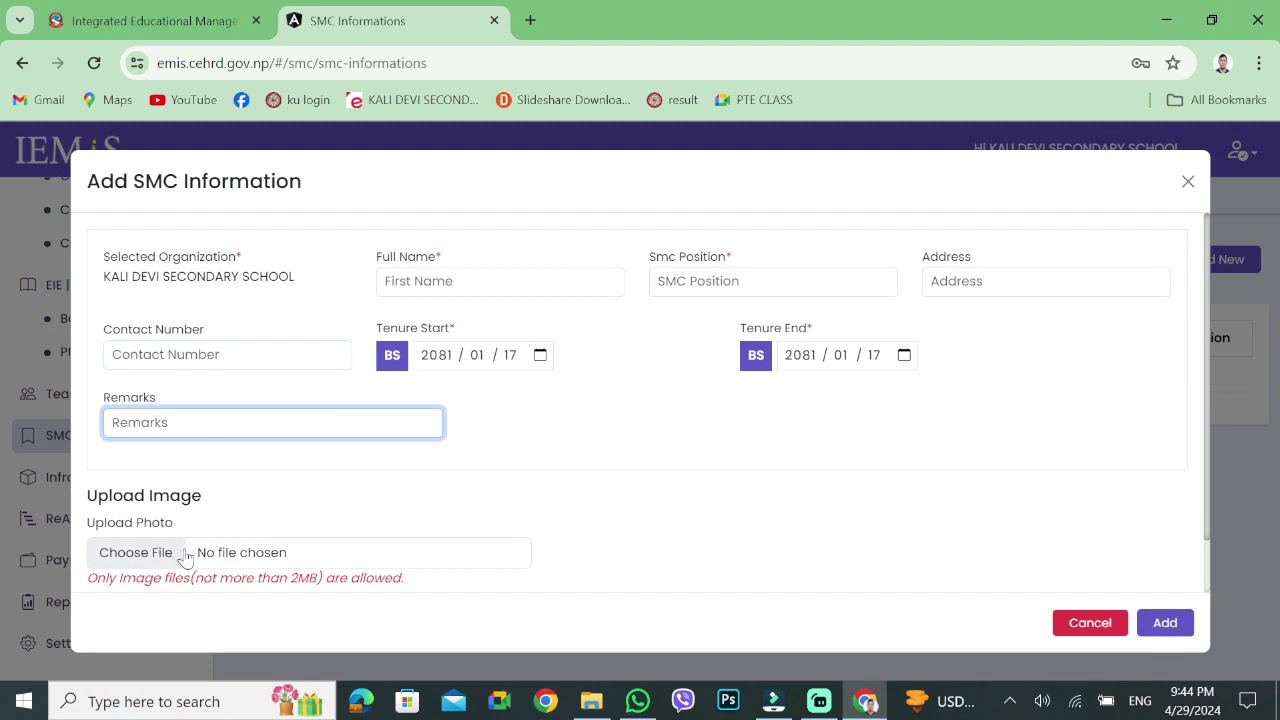
scroll(278, 572, "down", 1)
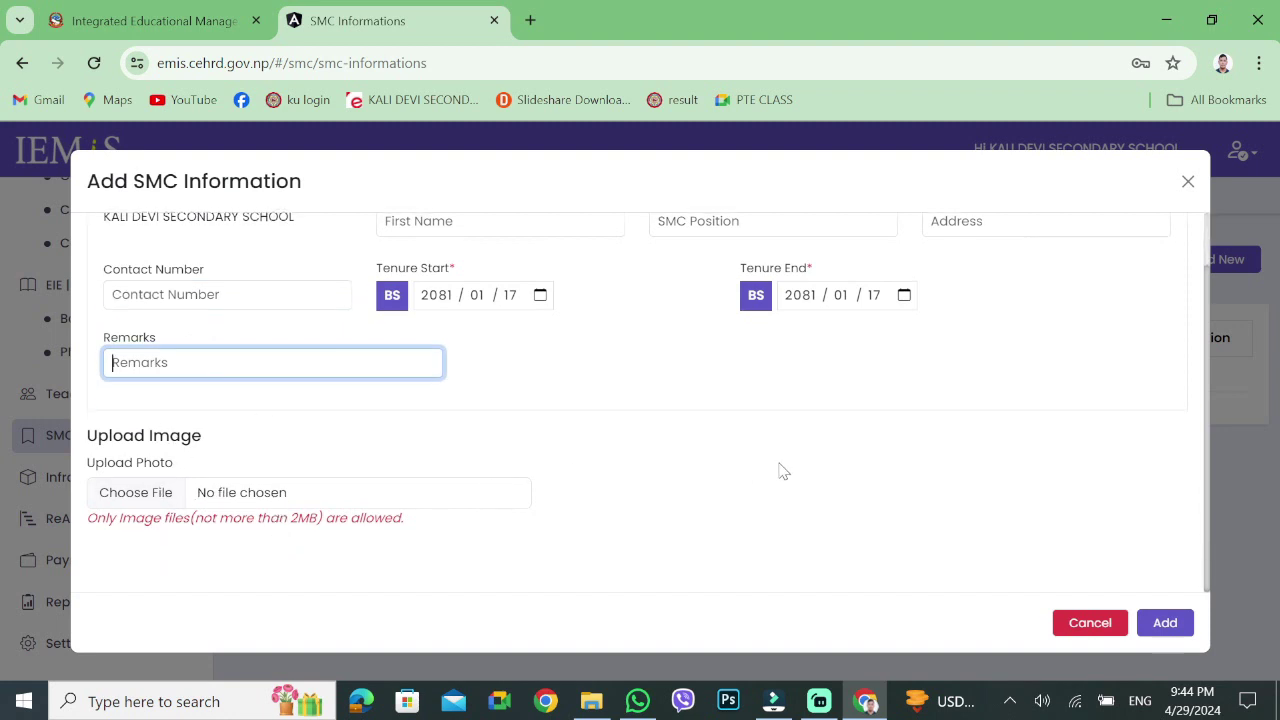
left_click(604, 463)
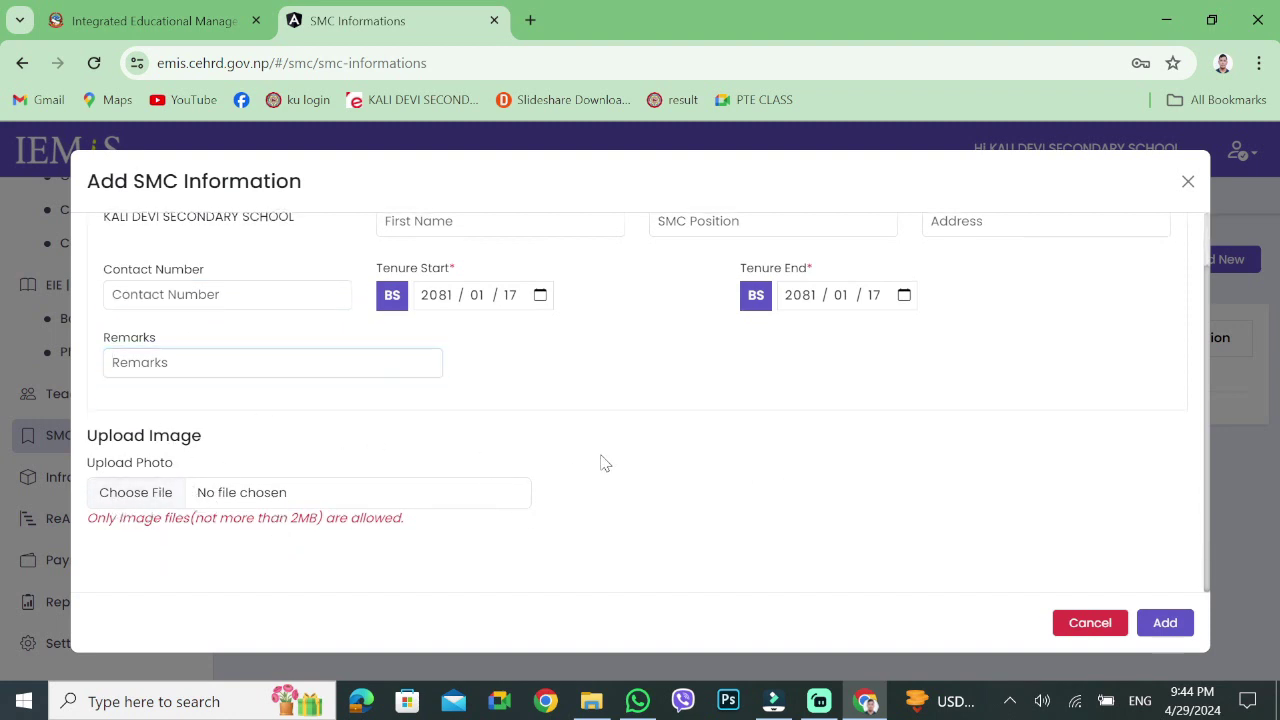
scroll(600, 527, "up", 1)
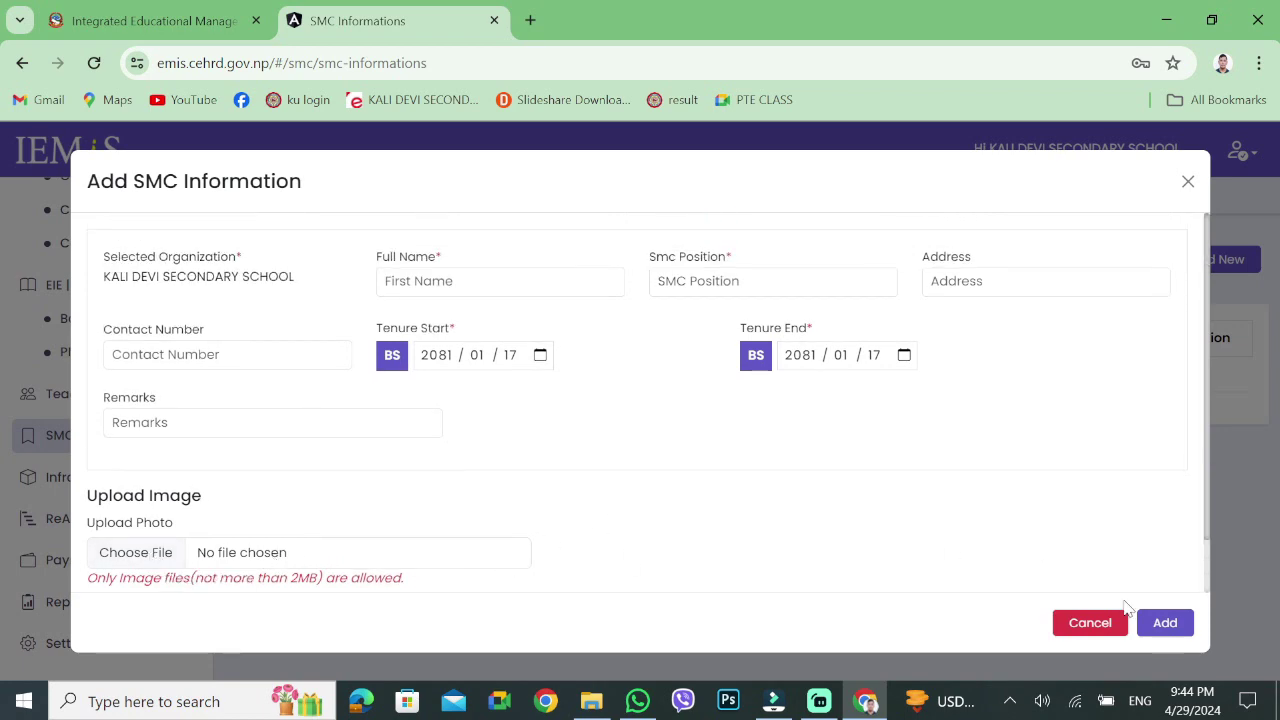
left_click(1100, 623)
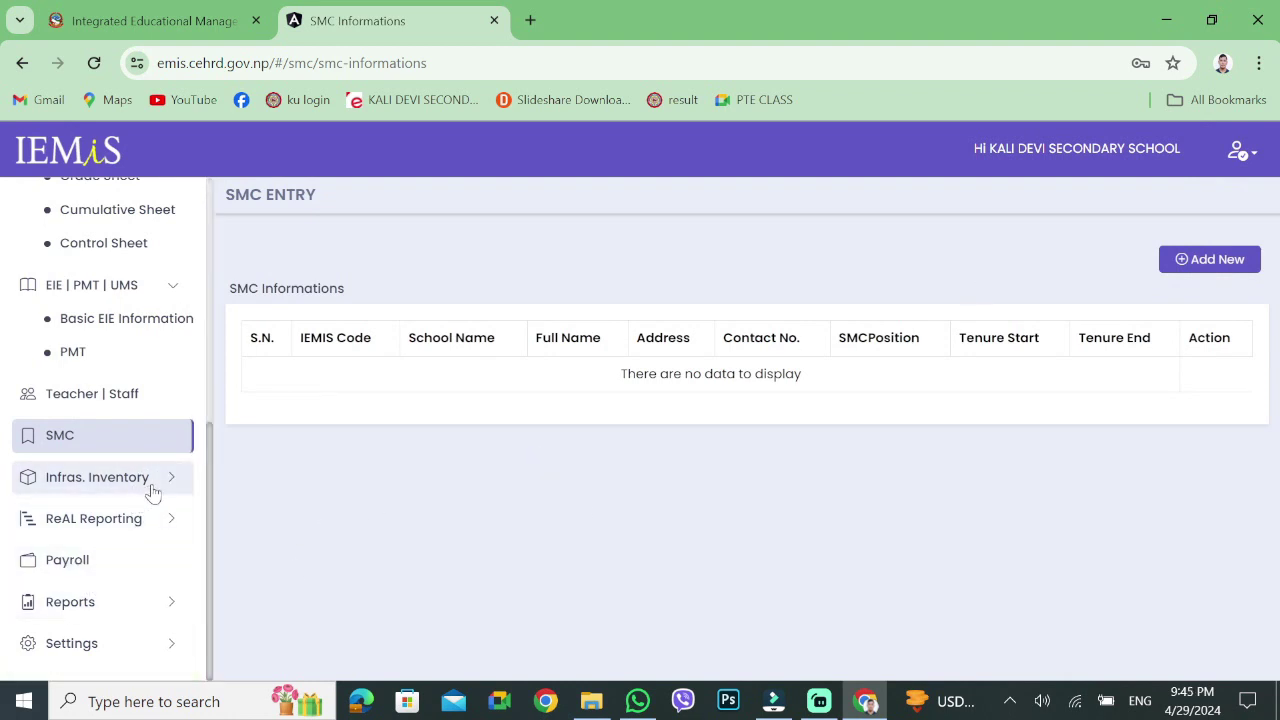
Visit the School Mapping page of the infrastructure inventory, accepting the authentication certificate
left_click(150, 490)
scroll(169, 560, "down", 1)
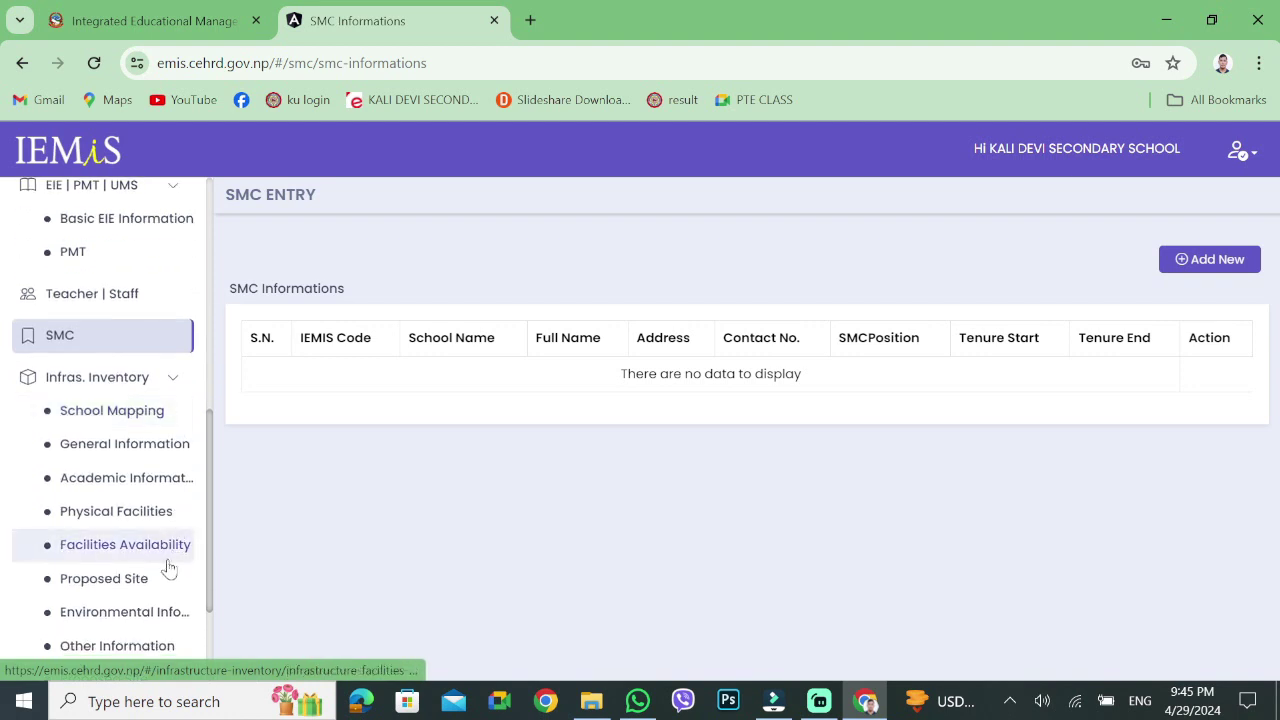
scroll(169, 495, "down", 1)
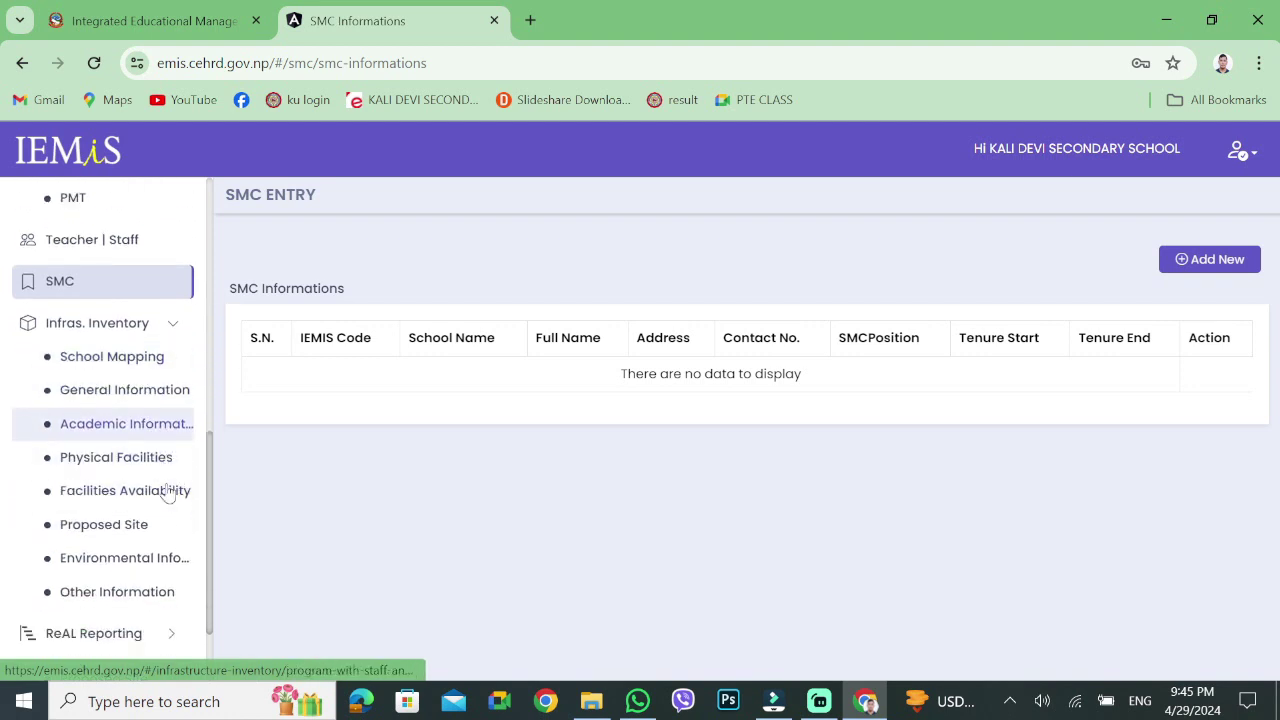
scroll(165, 480, "down", 1)
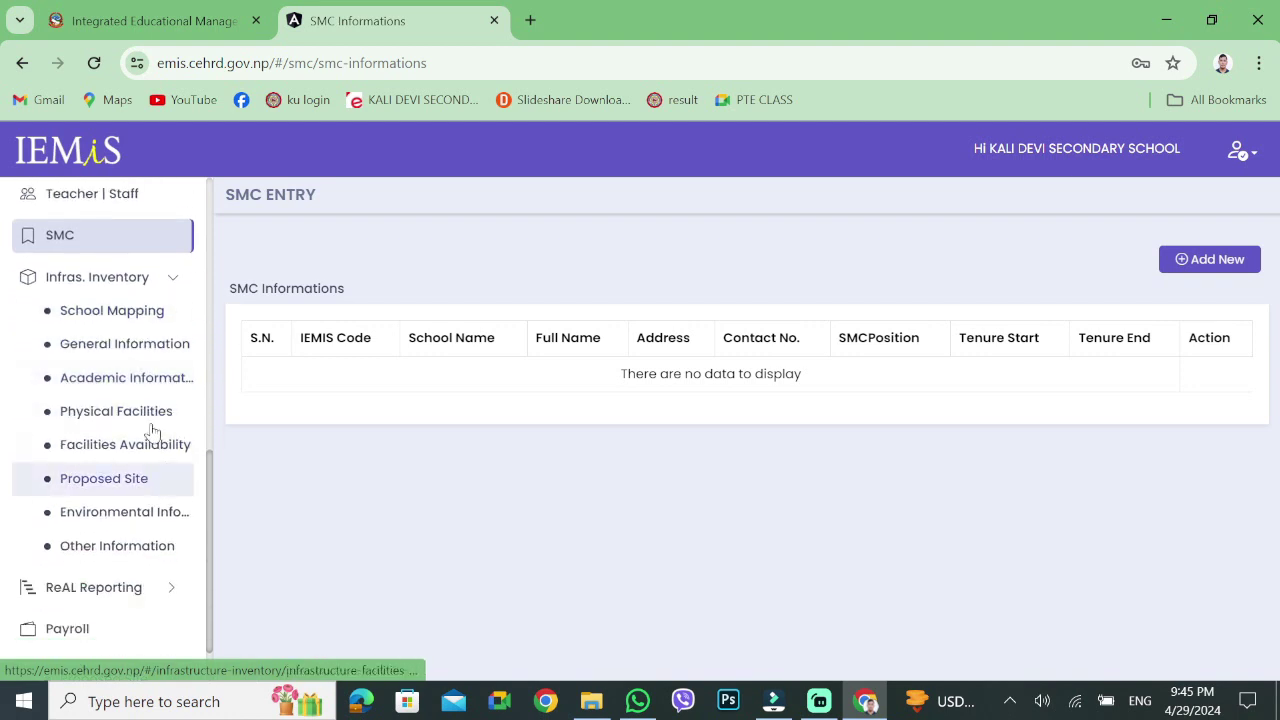
left_click(116, 312)
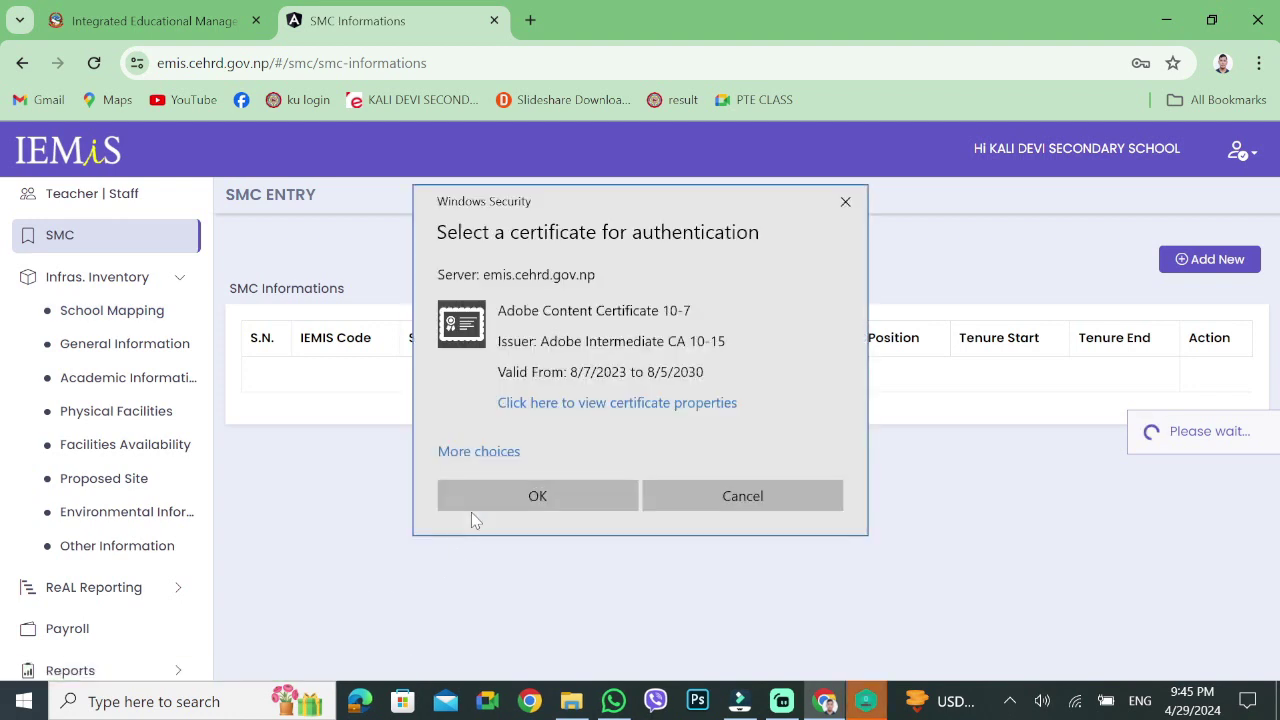
left_click(585, 493)
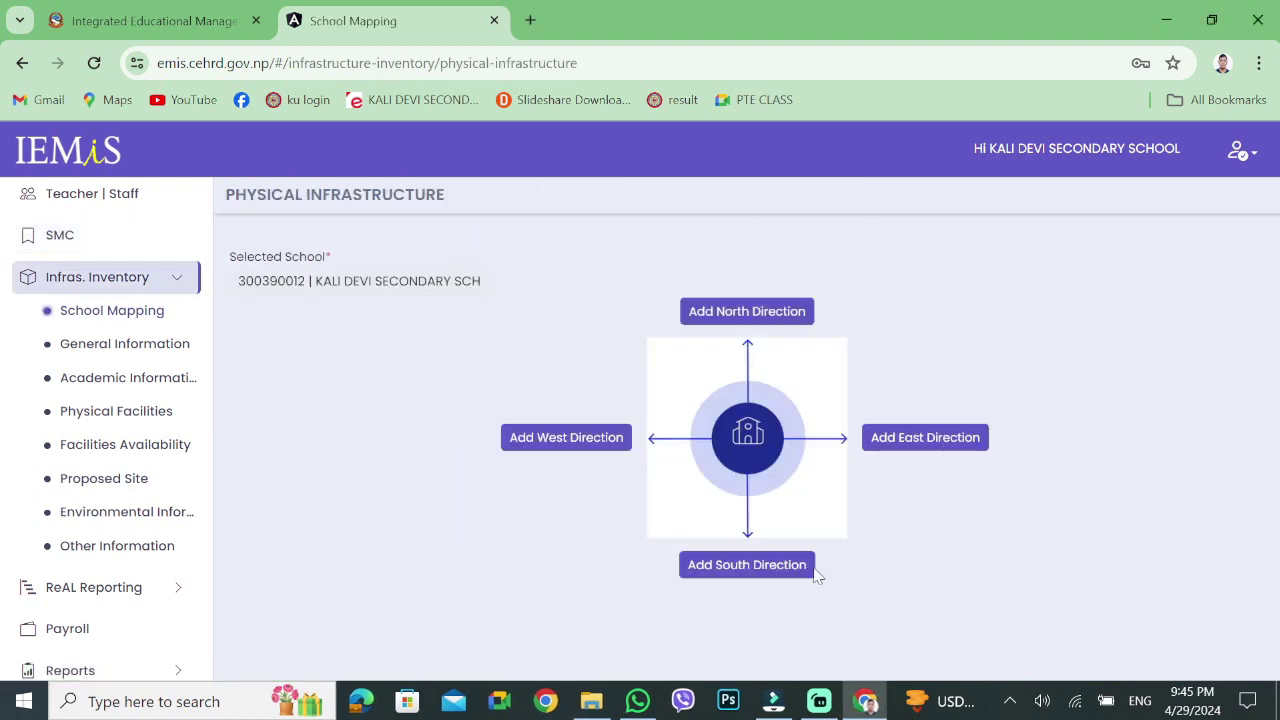
Bring up the east-direction physical infrastructure form in School Mapping, review its village, distance and road fields, and close it without saving
left_click(923, 443)
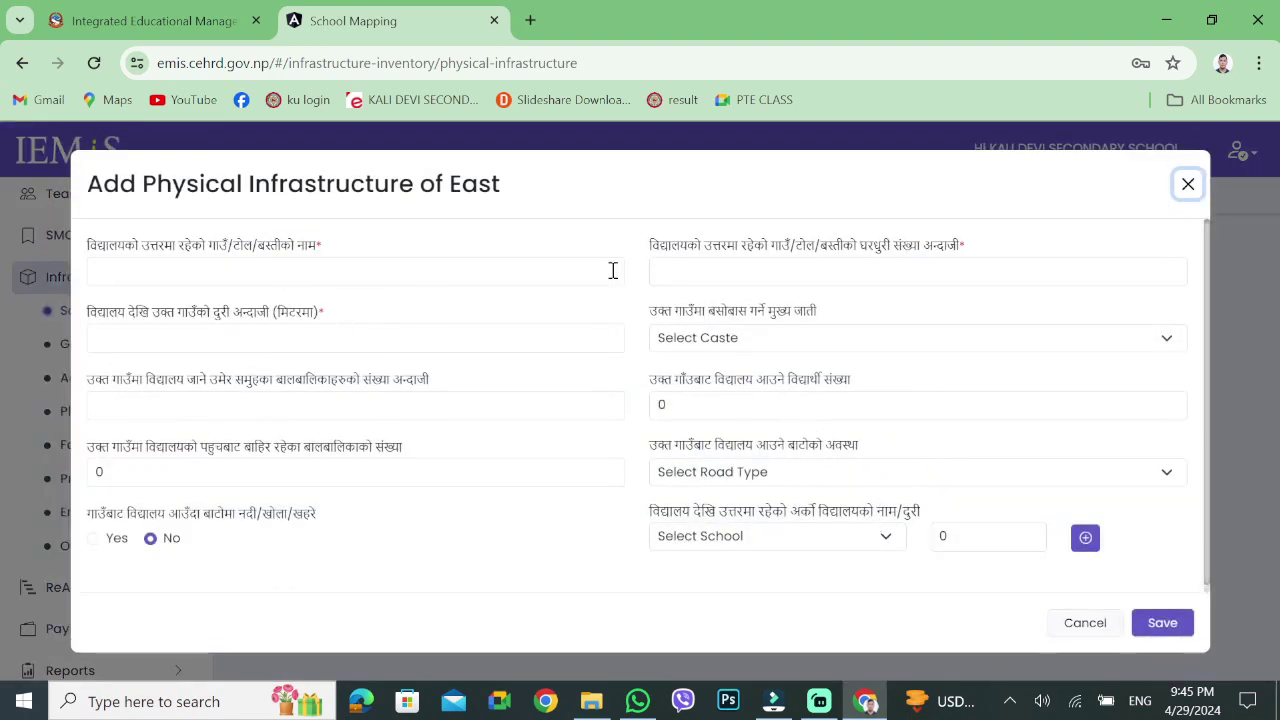
left_click(1187, 185)
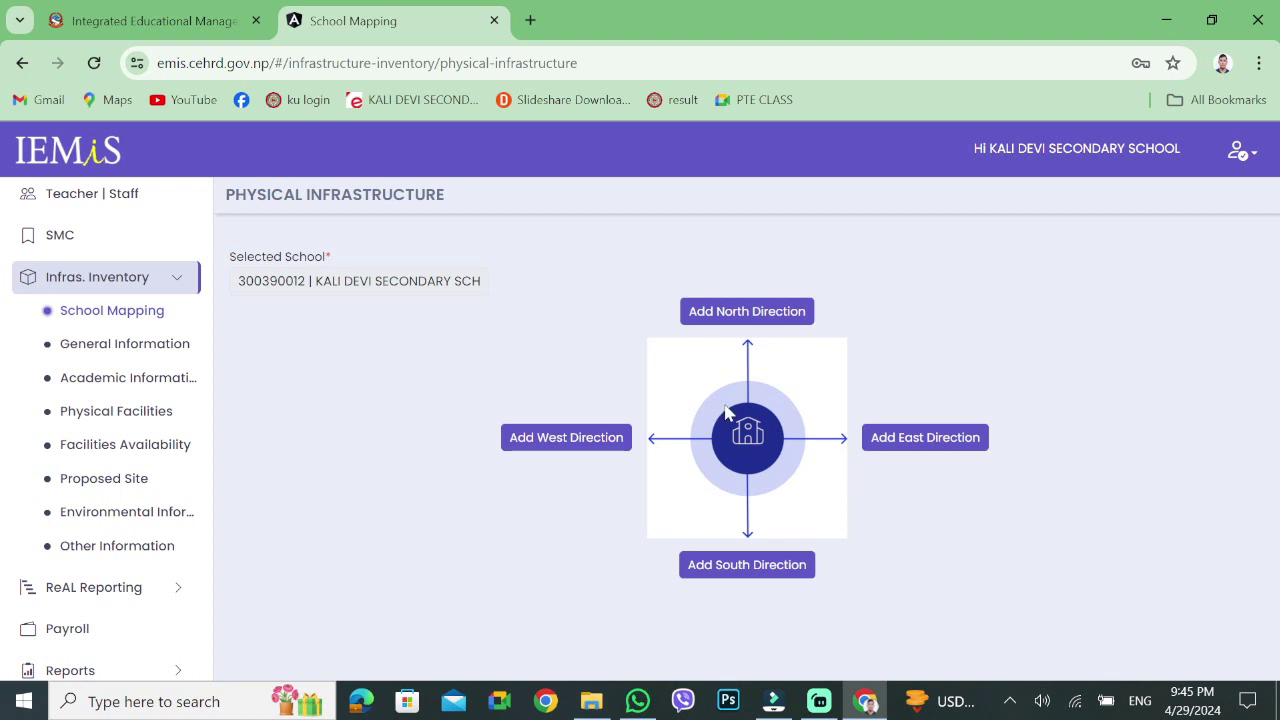
Visit the General Information page, allow location access for this time only, and look through the location, soil and land detail fields
left_click(125, 344)
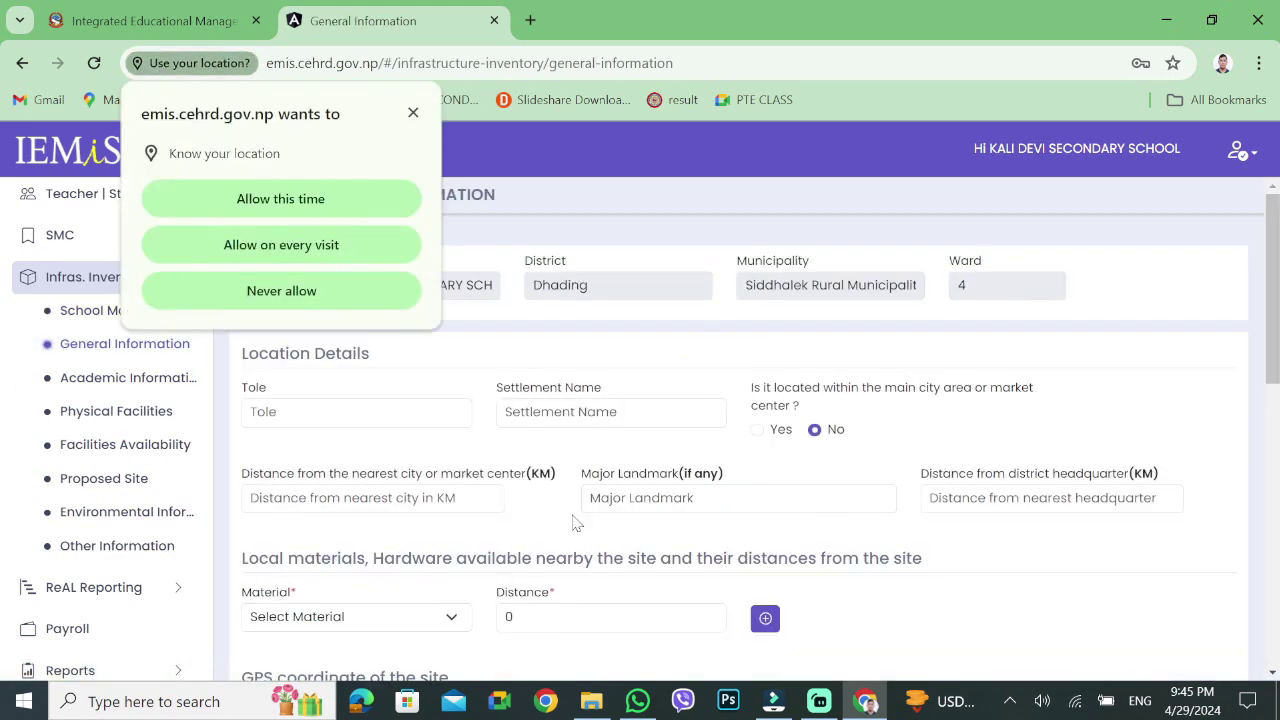
left_click(287, 214)
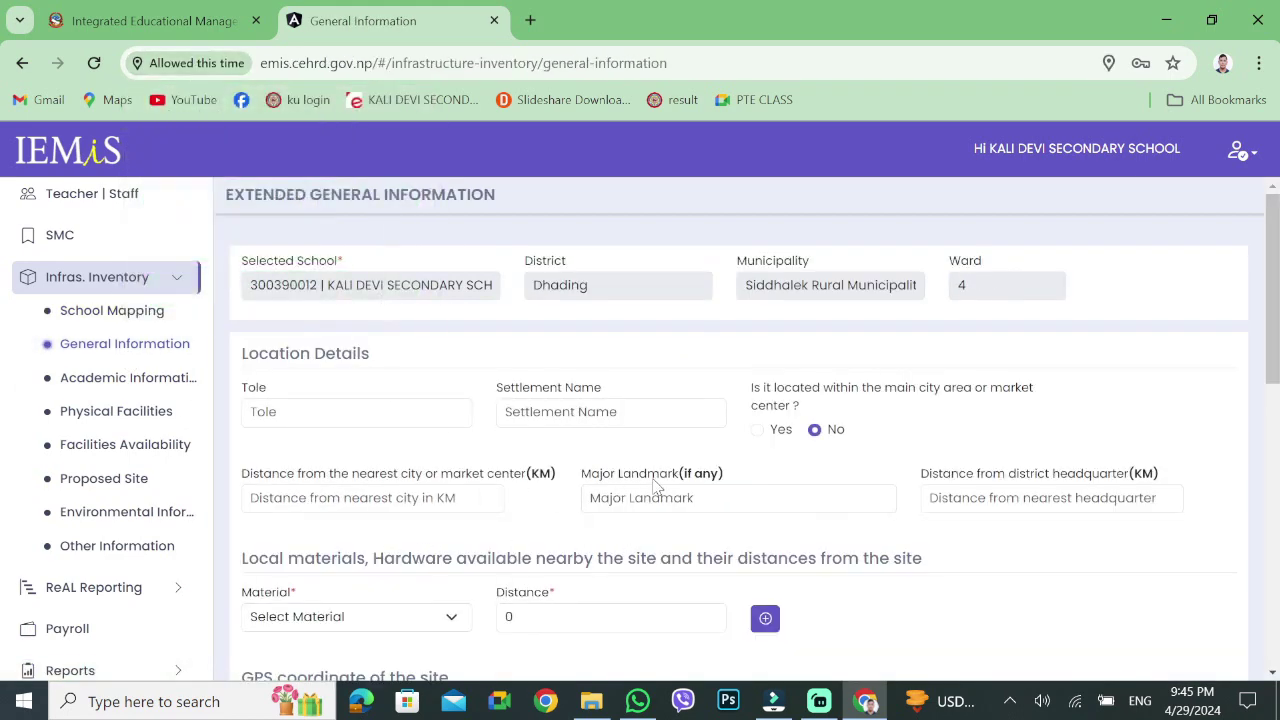
scroll(655, 507, "down", 2)
scroll(587, 519, "up", 2)
scroll(323, 557, "down", 1)
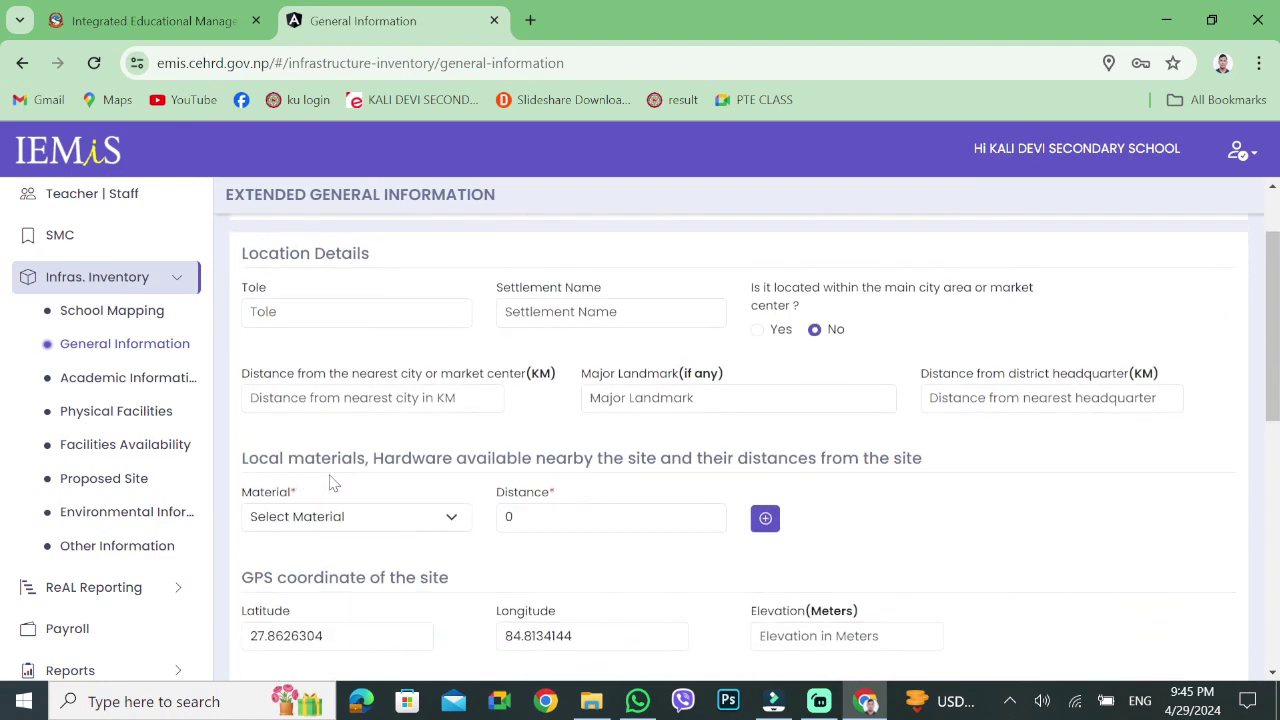
scroll(400, 557, "down", 8)
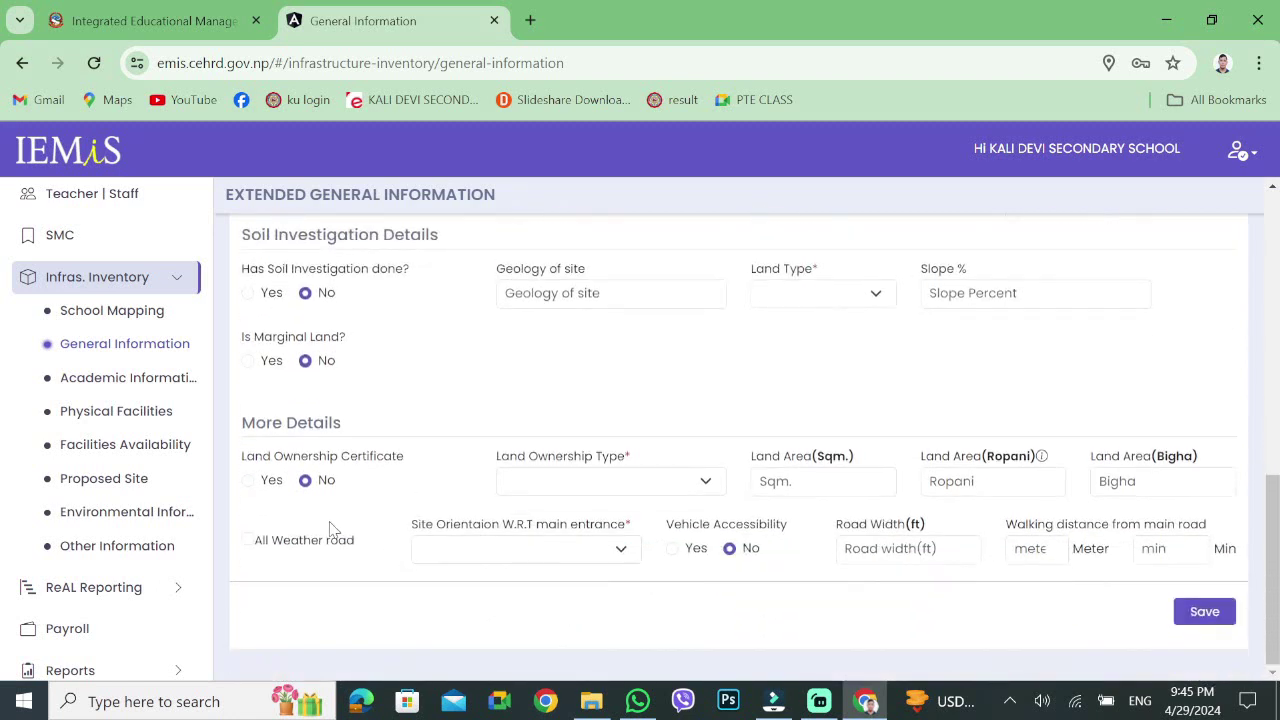
scroll(333, 527, "up", 1)
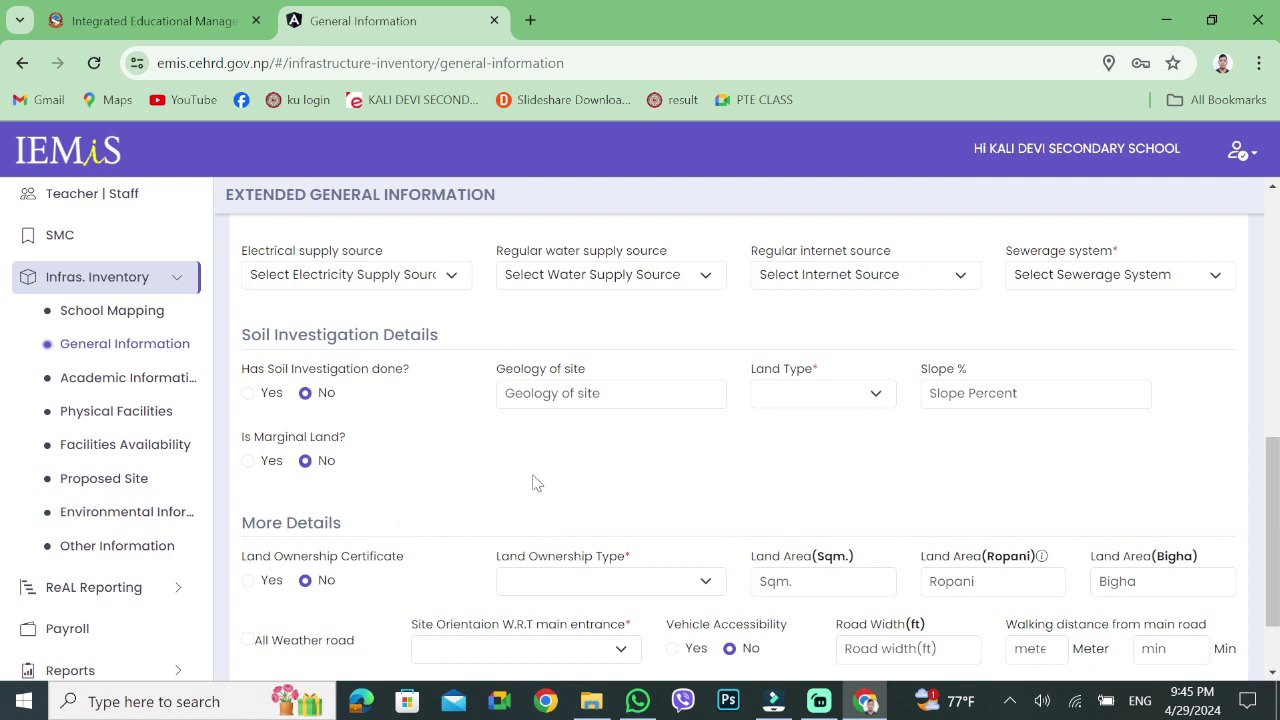
Review the Academic Information page's contact and count fields, and the Physical Facilities page with its Completion Status choices
left_click(172, 390)
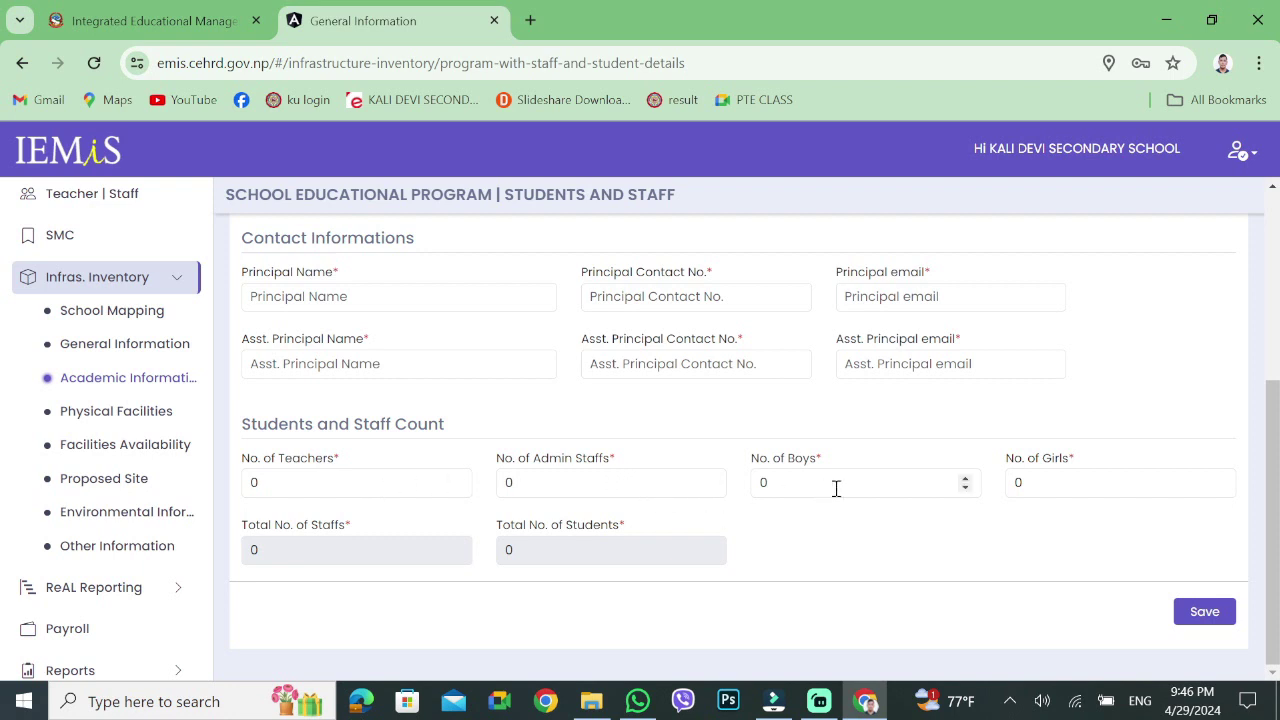
left_click(120, 424)
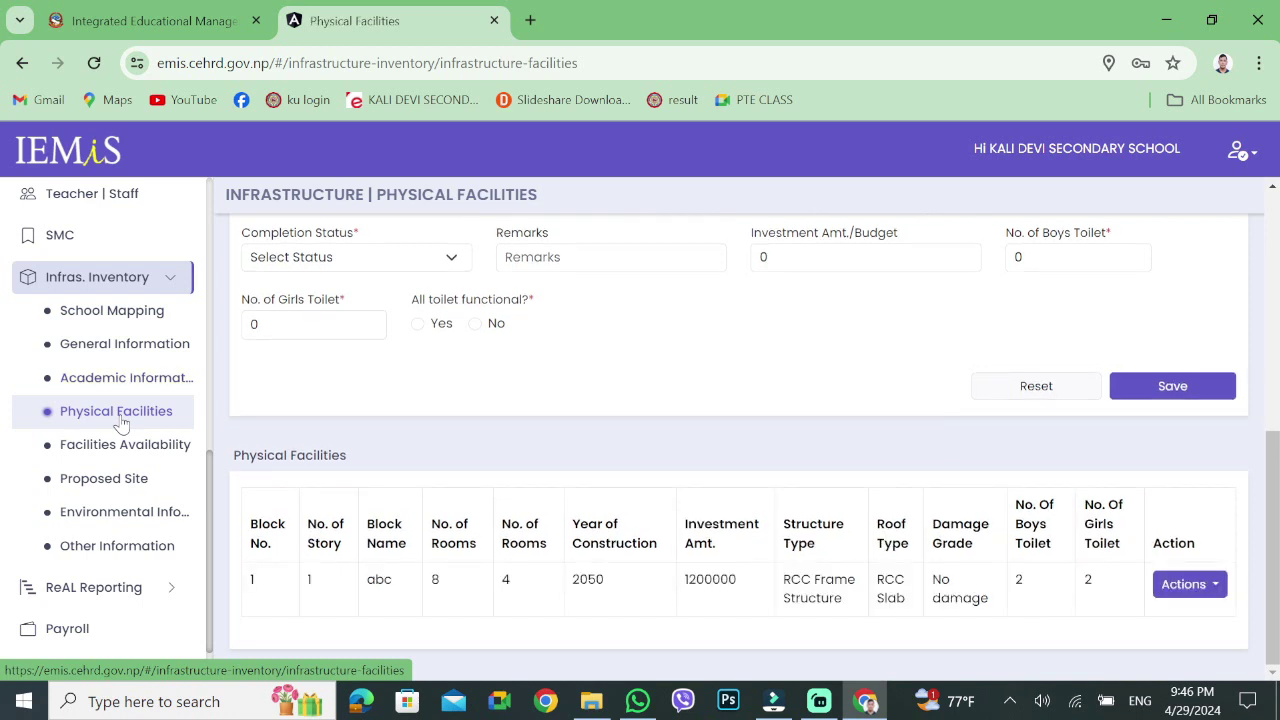
left_click(405, 258)
left_click(405, 258)
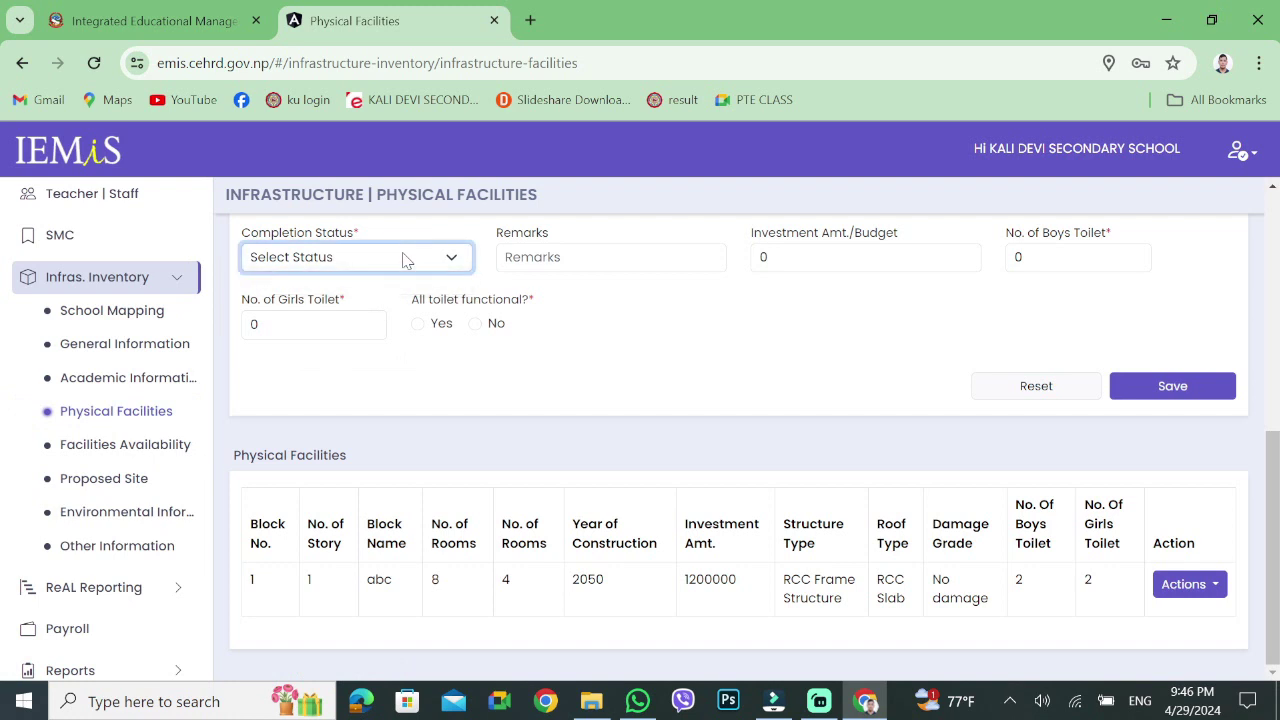
left_click(704, 392)
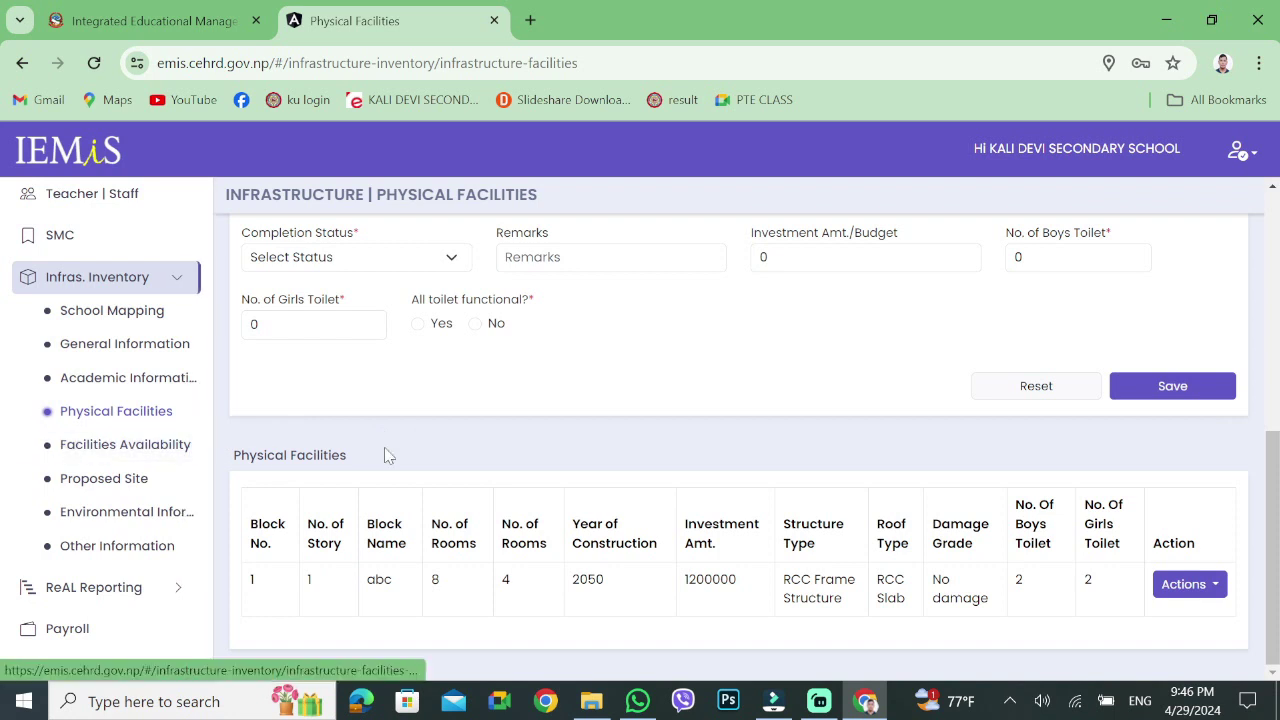
Look through the Particulars choices on the Facilities Availability page, and demonstrate adding and removing an extra entry row
left_click(156, 455)
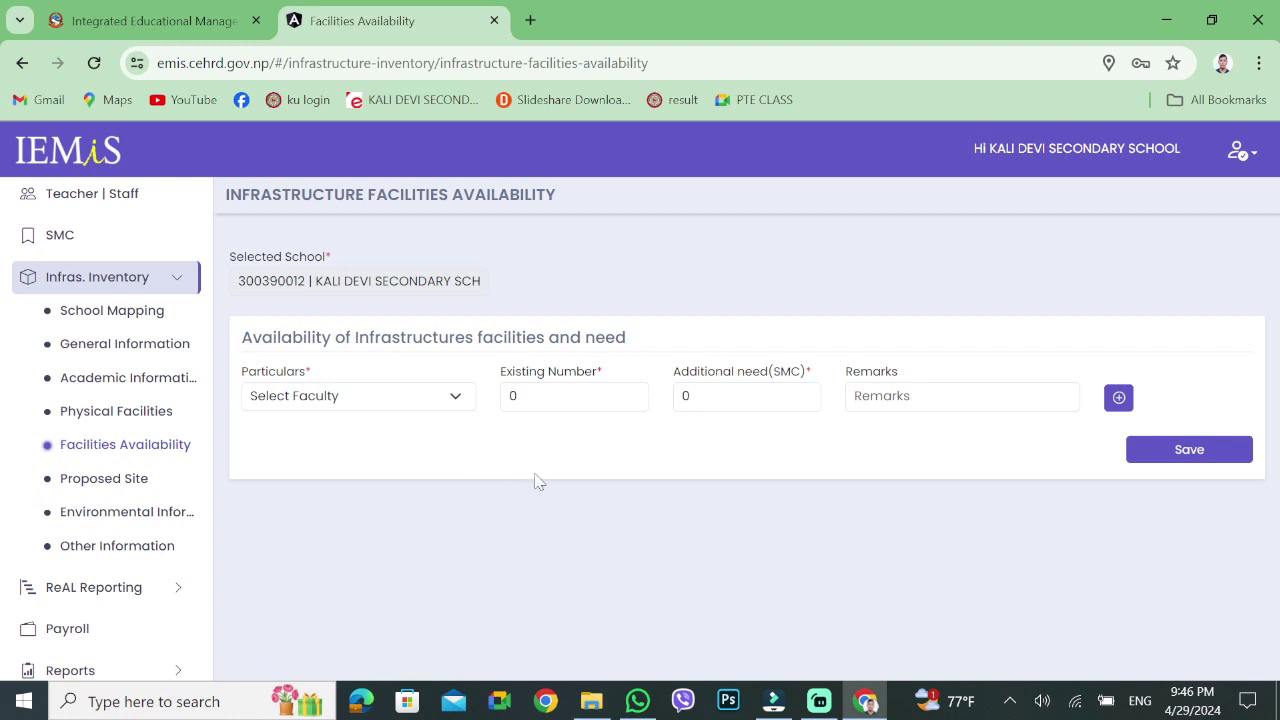
left_click(430, 404)
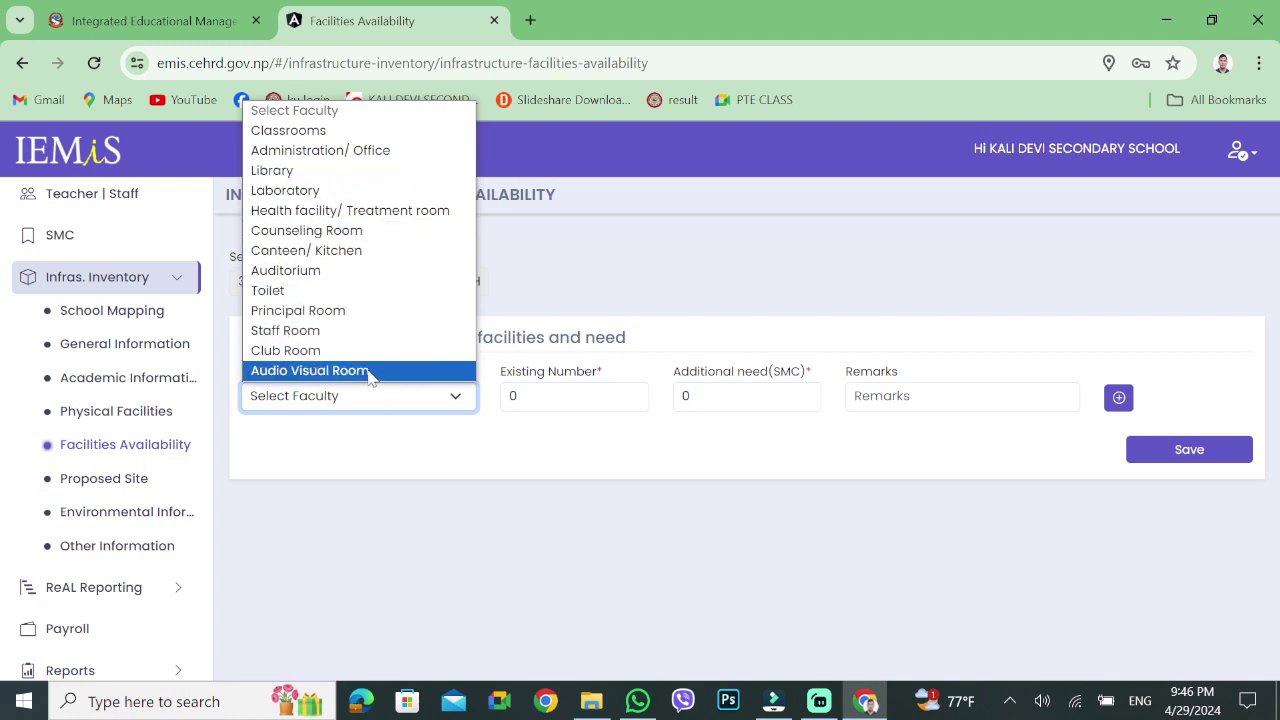
left_click(563, 410)
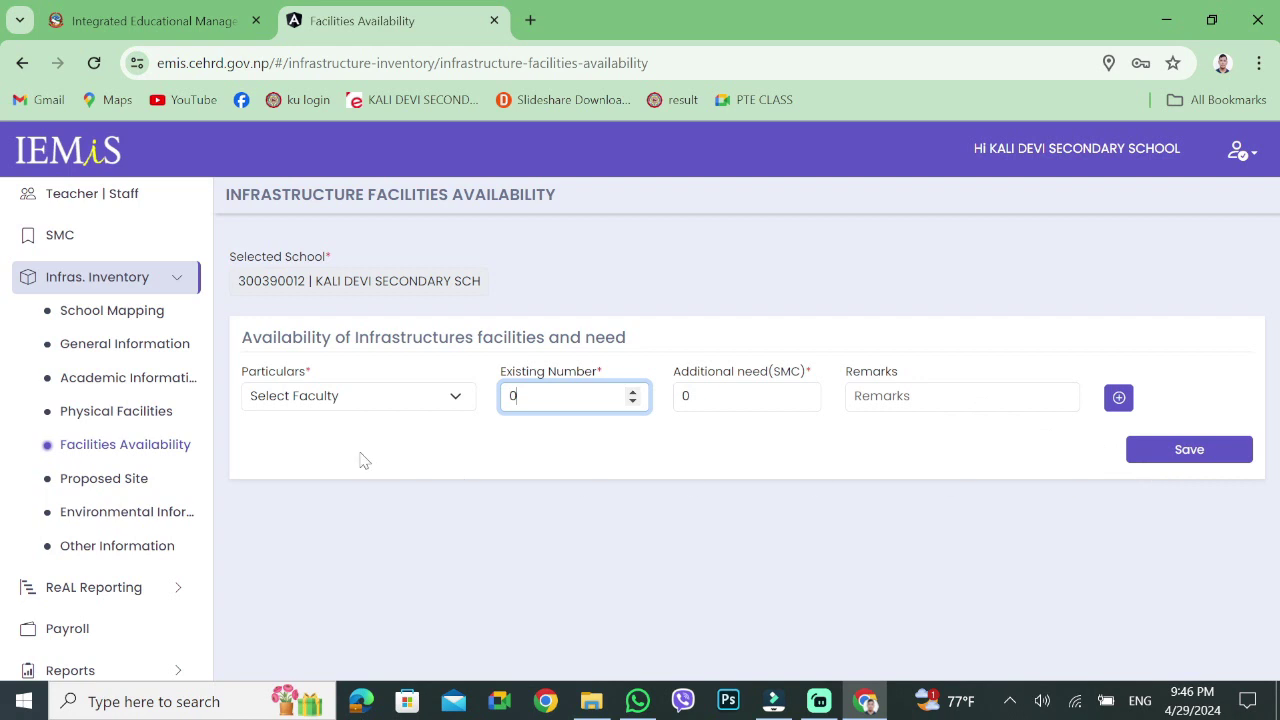
left_click(1120, 398)
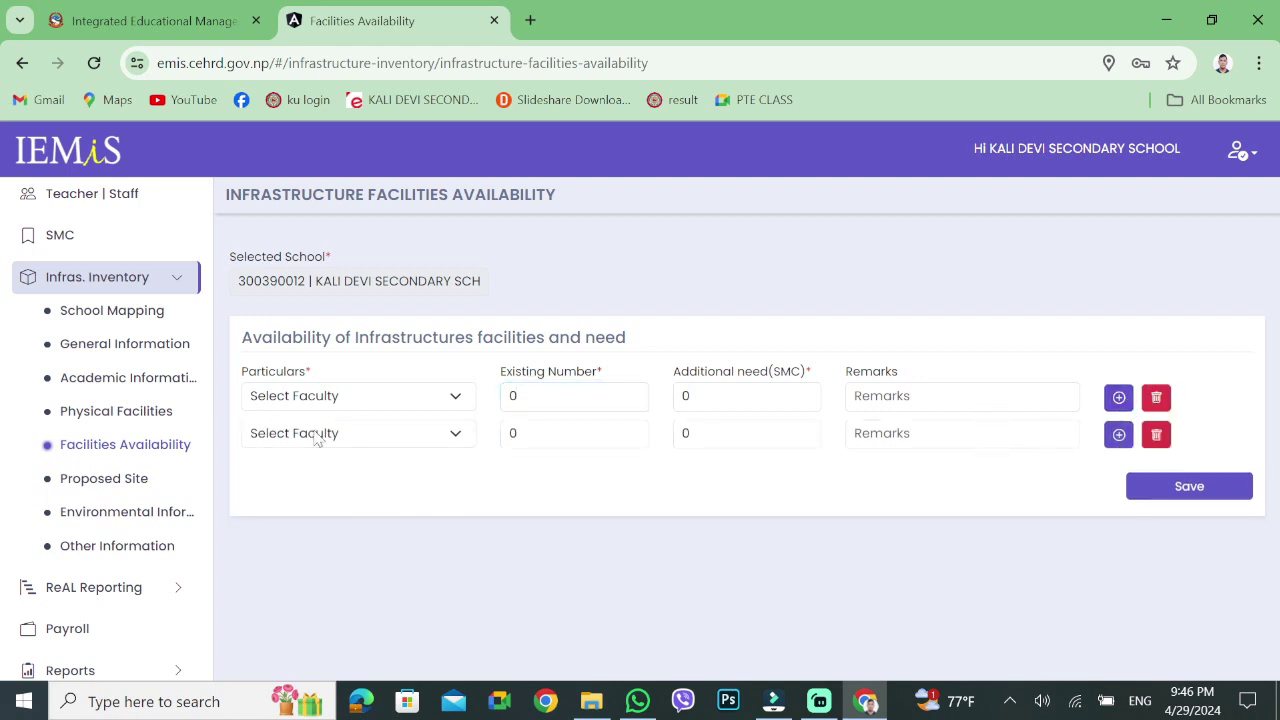
left_click(1160, 436)
Visit the Proposed Site page and look through the new construction, land ownership and vernacular context sections
scroll(175, 497, "down", 1)
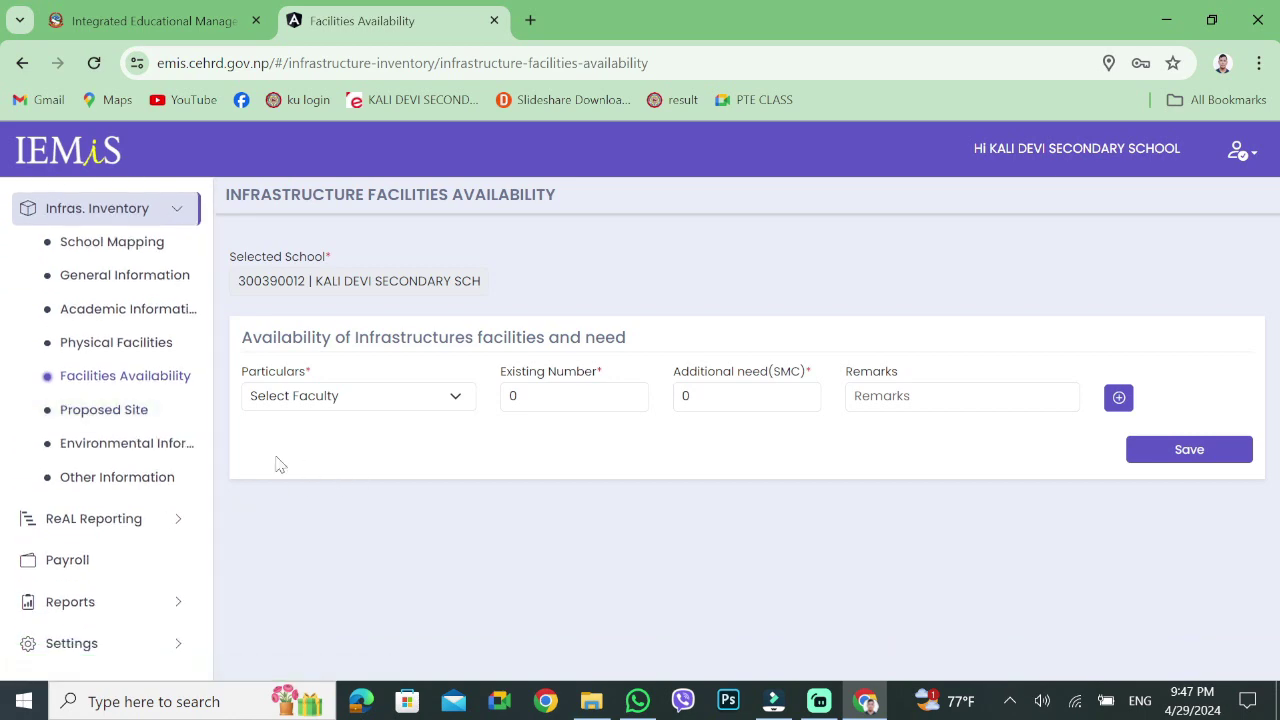
left_click(104, 410)
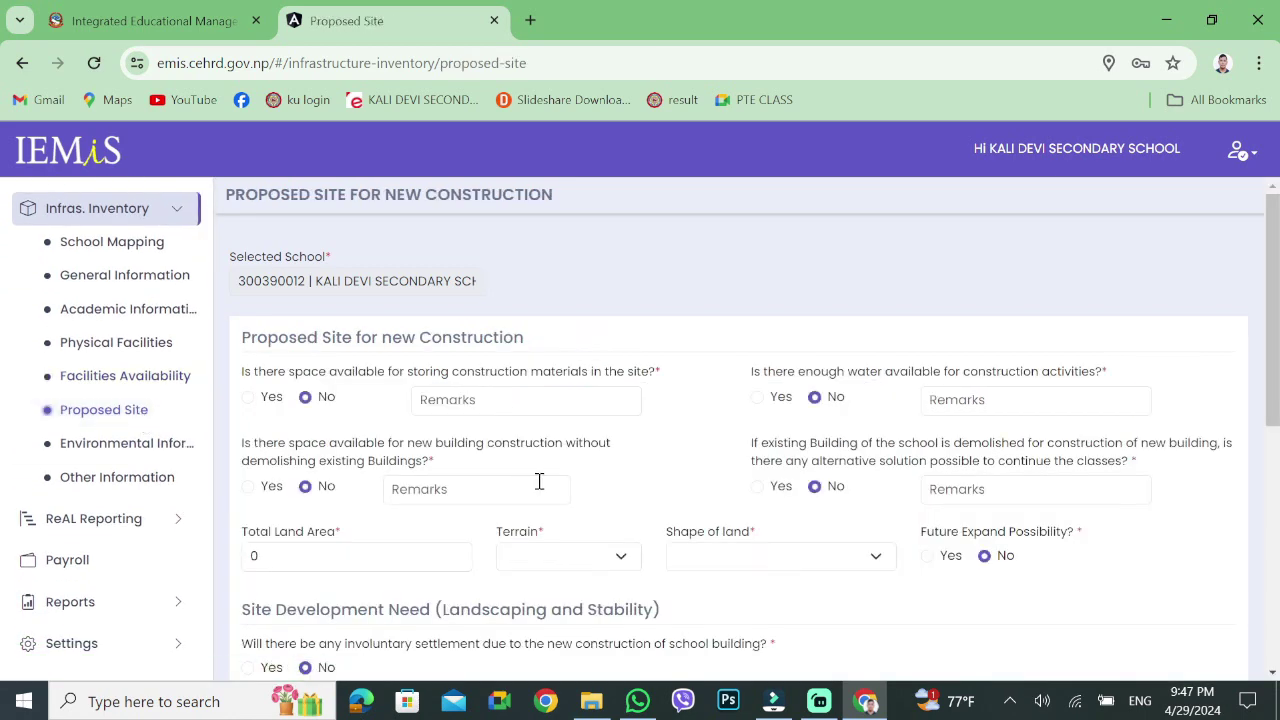
scroll(530, 480, "down", 3)
scroll(518, 485, "down", 3)
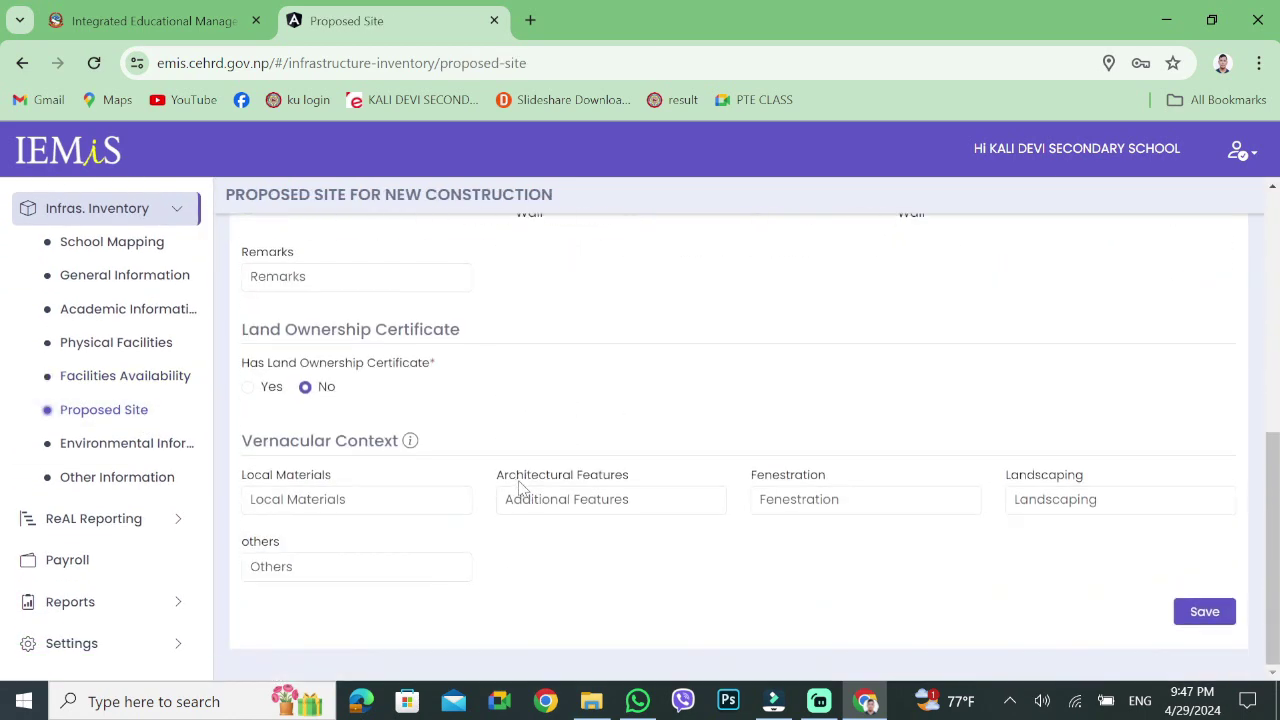
scroll(560, 487, "up", 7)
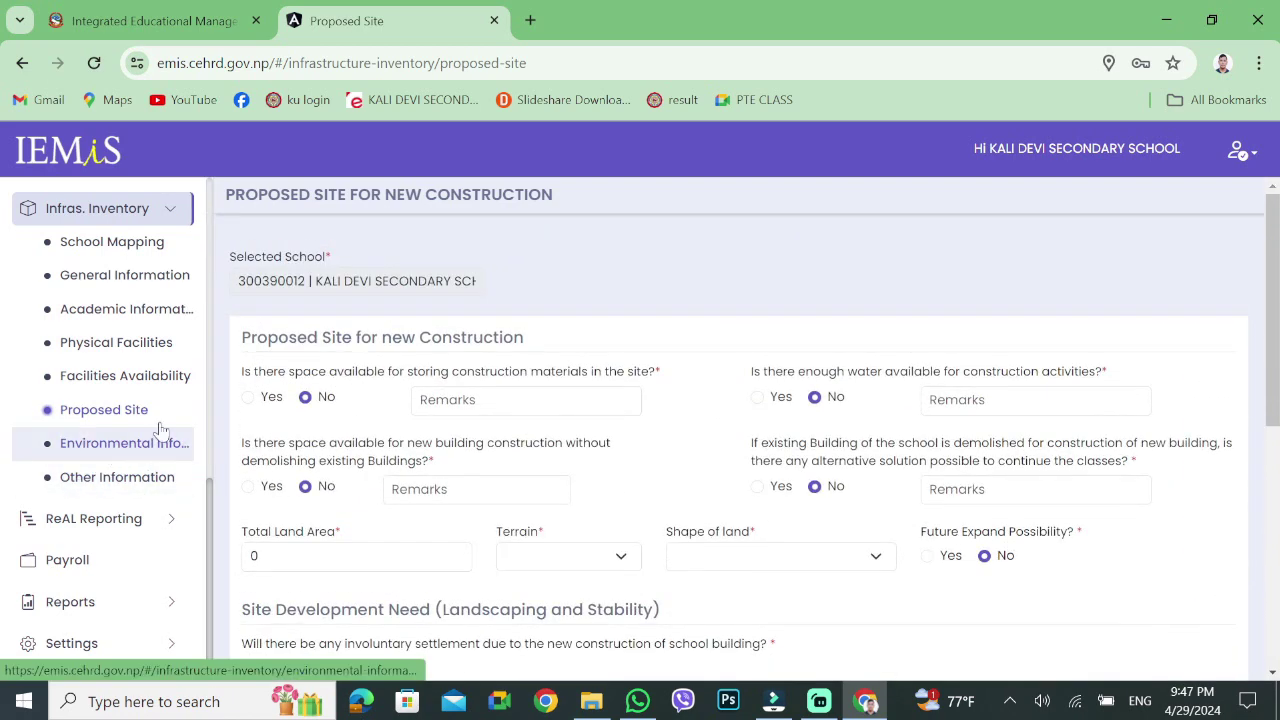
Visit the Environmental Information page and examine its lists of adjacent areas, site-prone conditions and potential project impacts
left_click(165, 476)
left_click(157, 451)
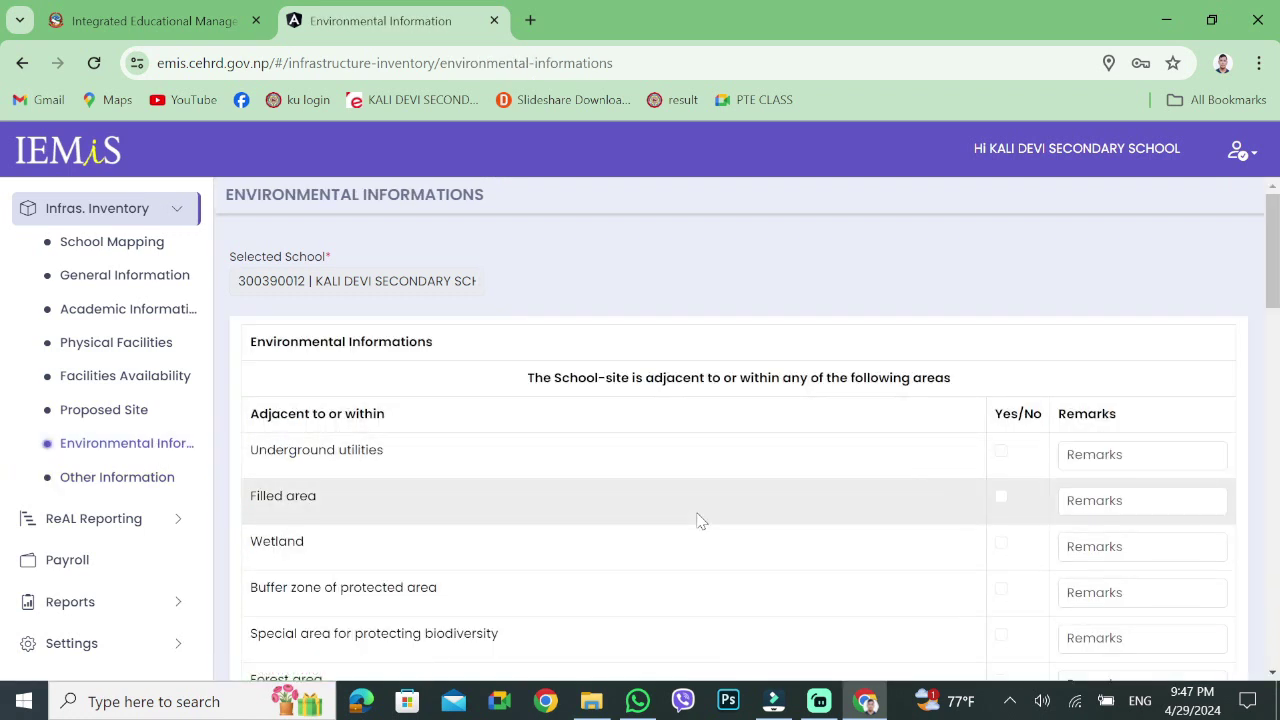
scroll(703, 520, "down", 1)
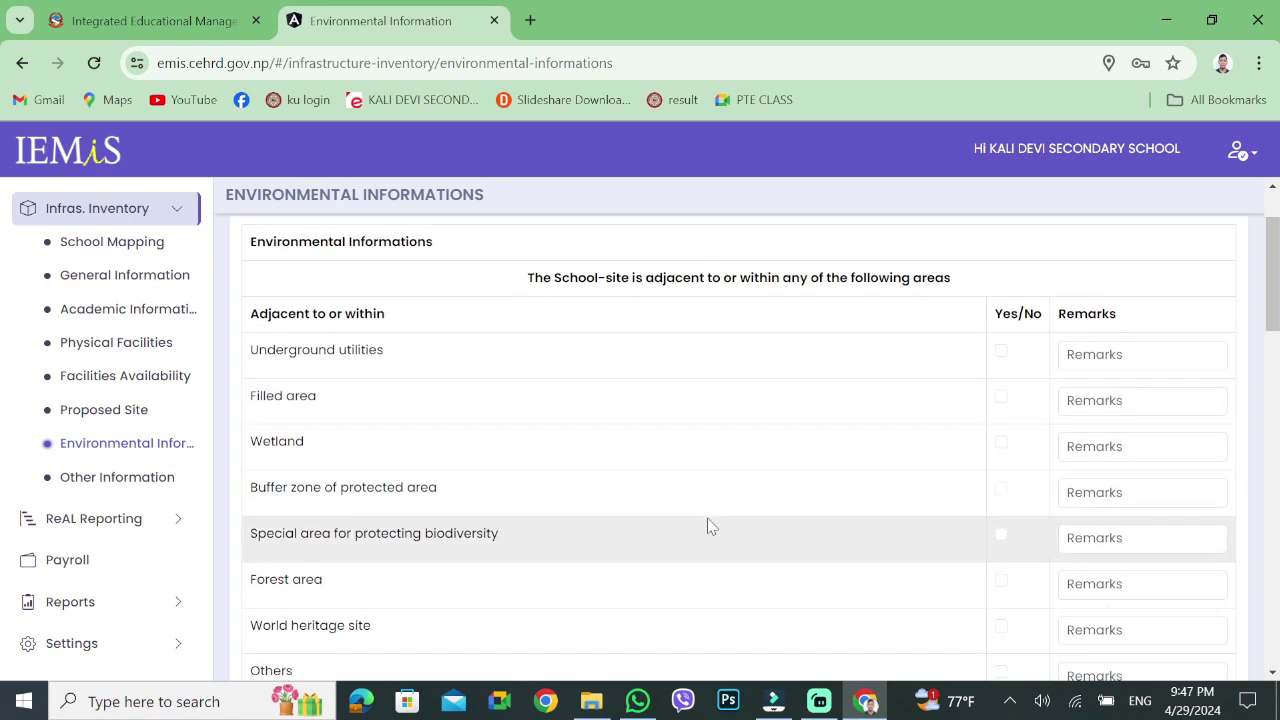
scroll(703, 545, "down", 2)
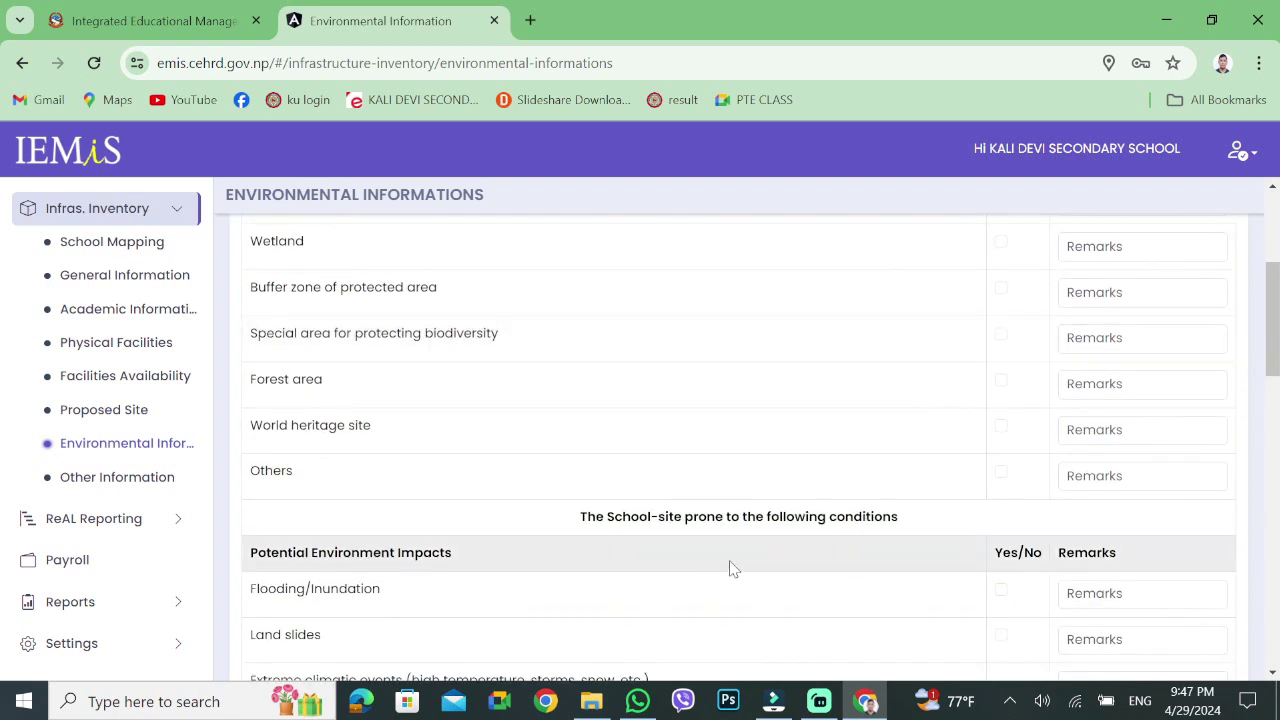
scroll(713, 575, "down", 8)
scroll(730, 560, "up", 4)
scroll(731, 551, "down", 9)
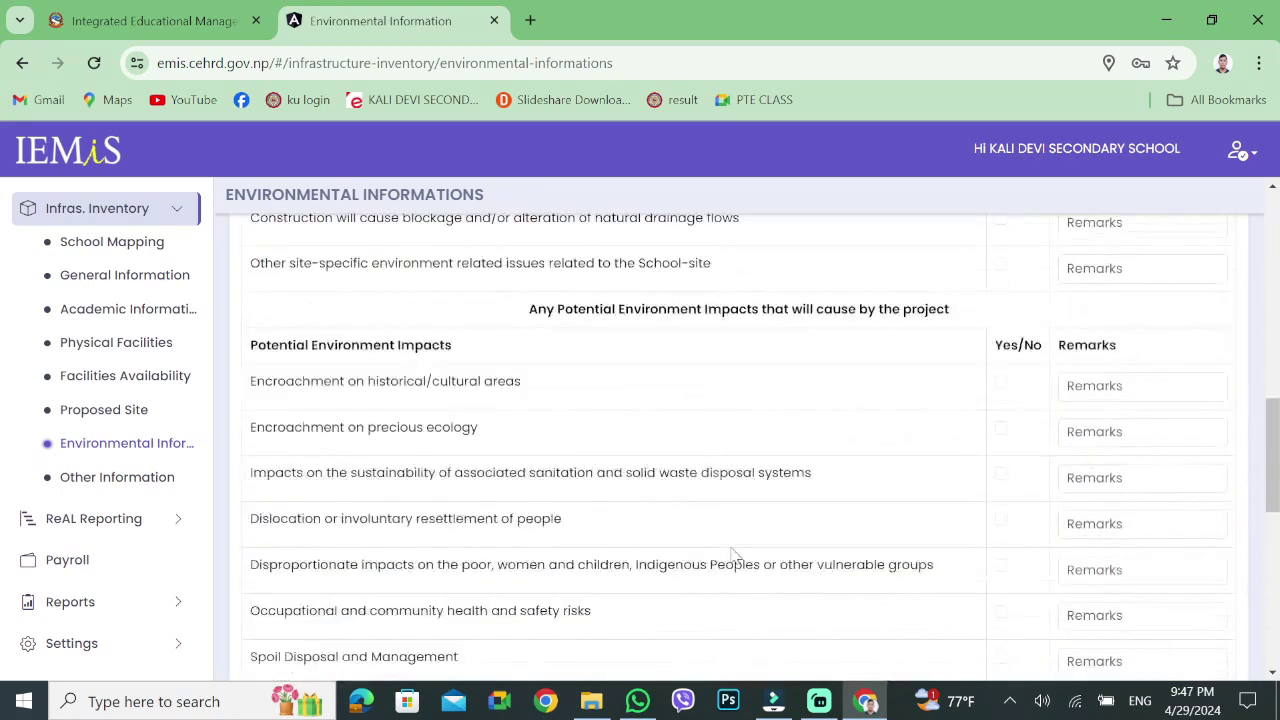
scroll(728, 530, "up", 3)
scroll(727, 519, "up", 5)
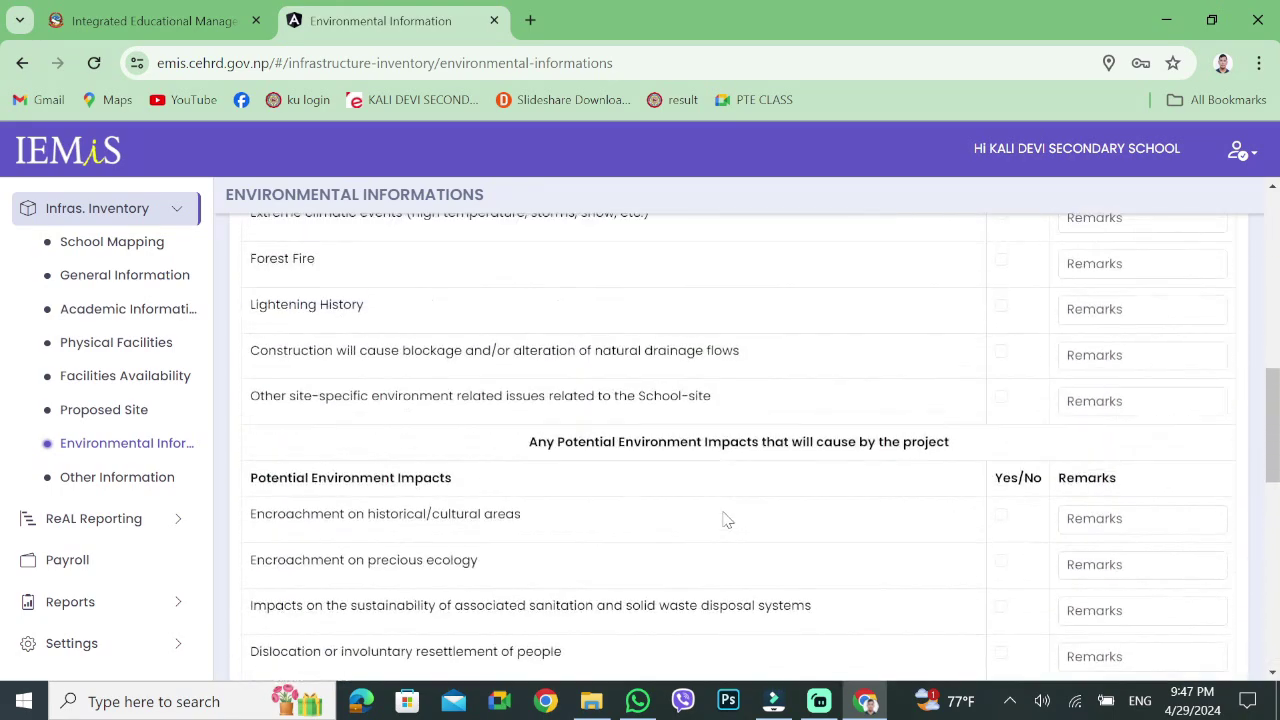
Expand the ReAL Reporting section and visit its Baseline Entry page
left_click(123, 525)
scroll(200, 537, "down", 3)
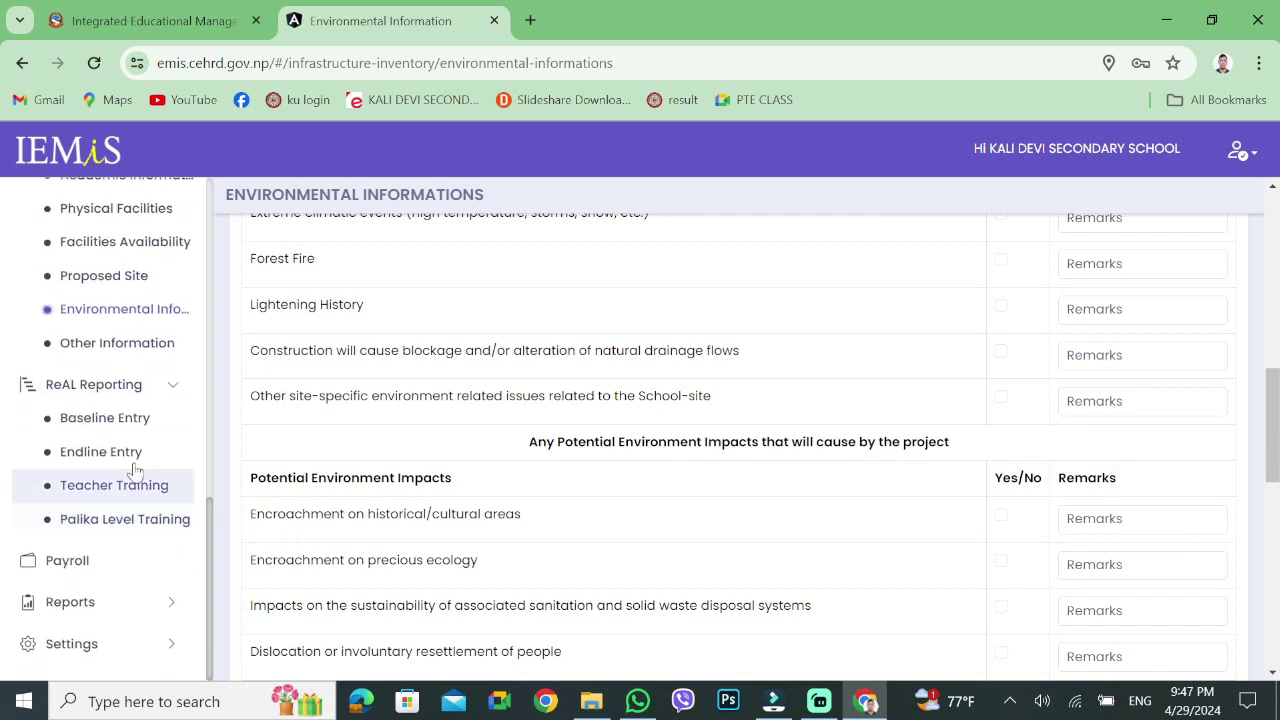
left_click(178, 420)
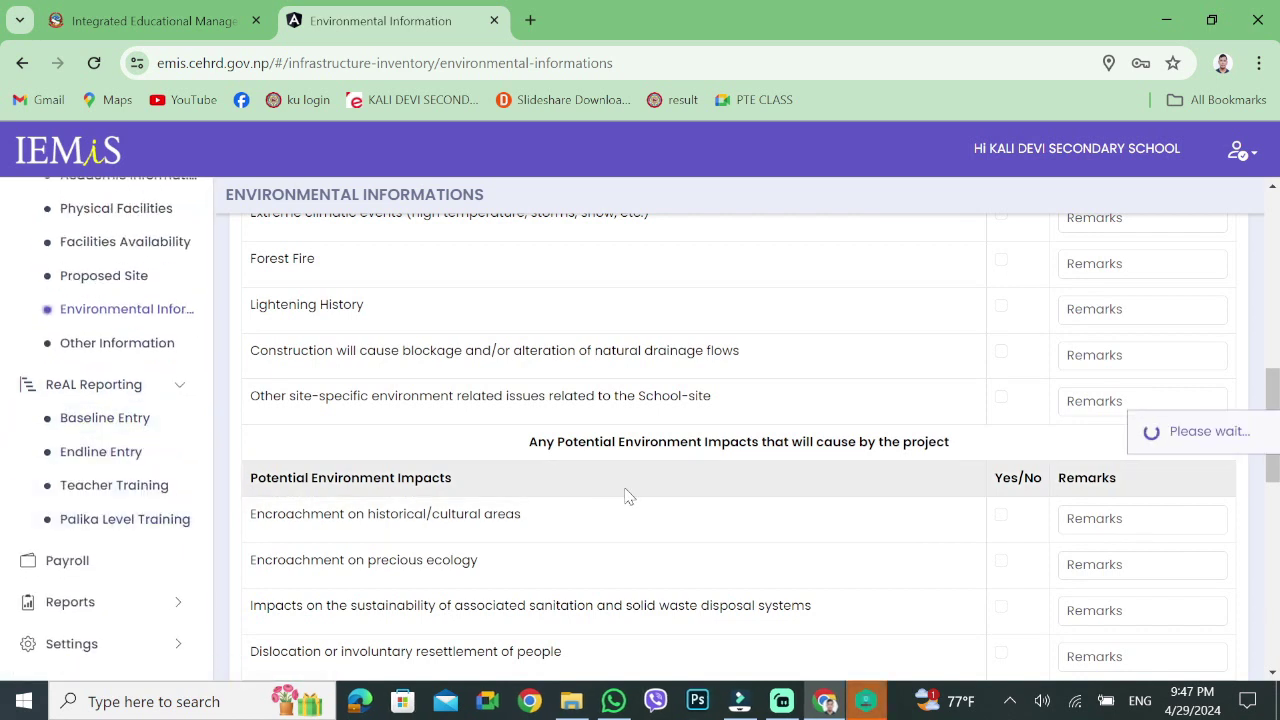
left_click(537, 496)
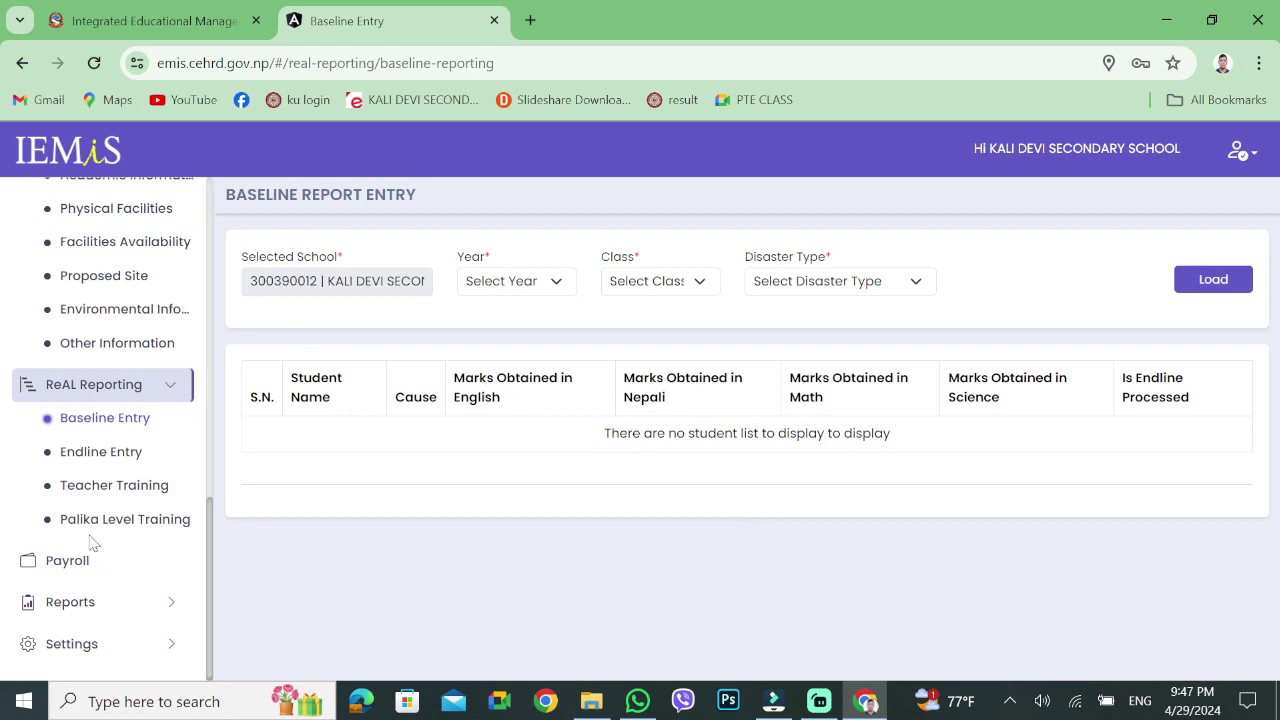
Visit the Teacher Training list and the Palika Level Training list under ReAL Reporting
left_click(147, 495)
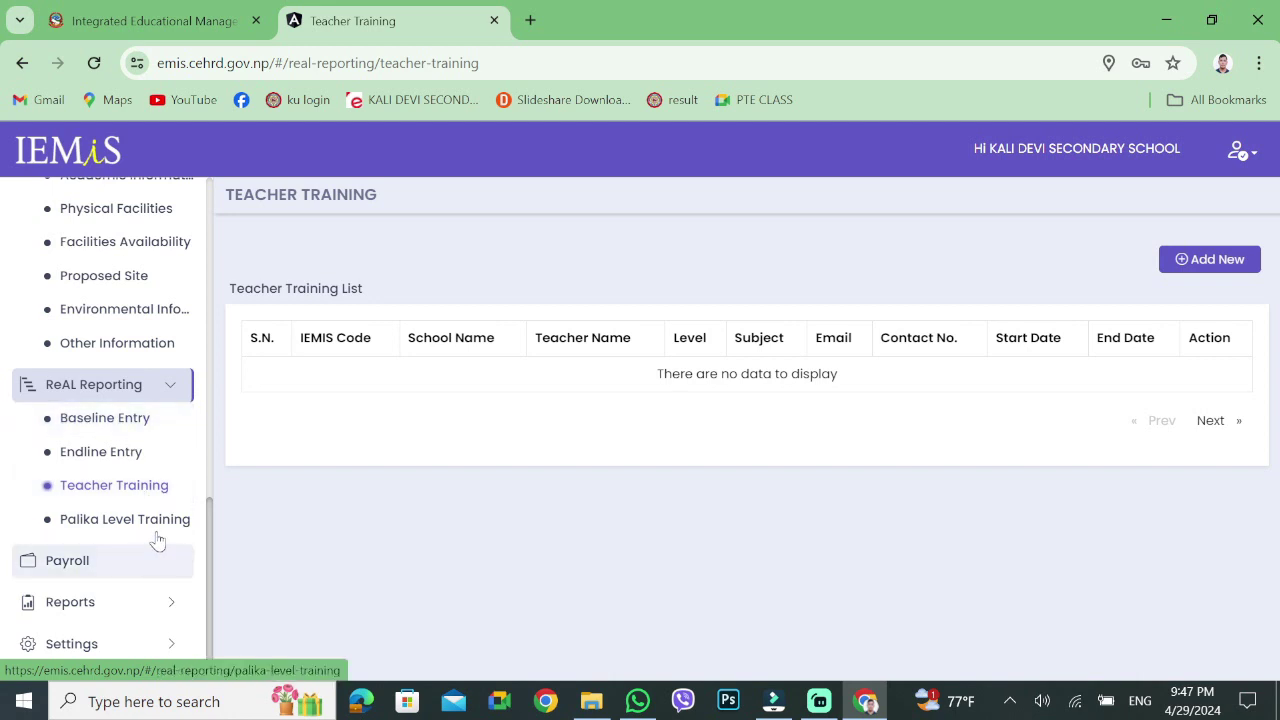
left_click(170, 528)
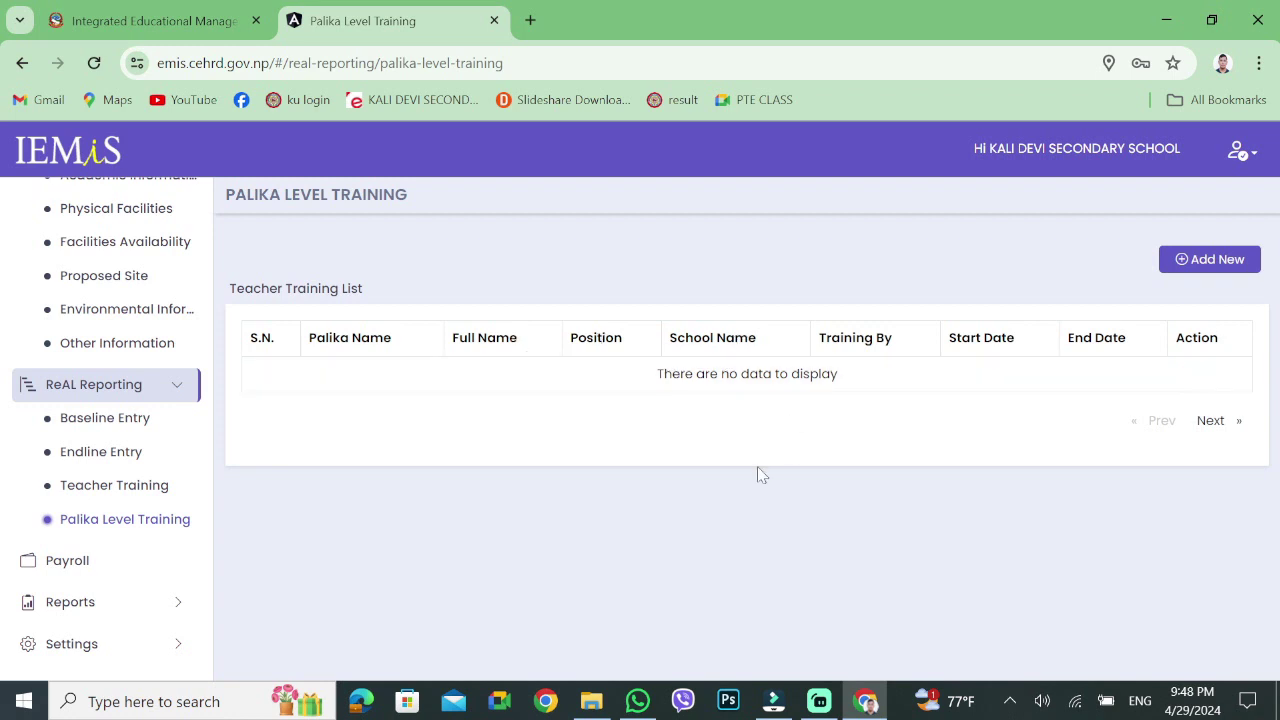
Visit the Payroll page and look back over the portal's navigation sections, from Dashboard down to Settings
left_click(66, 564)
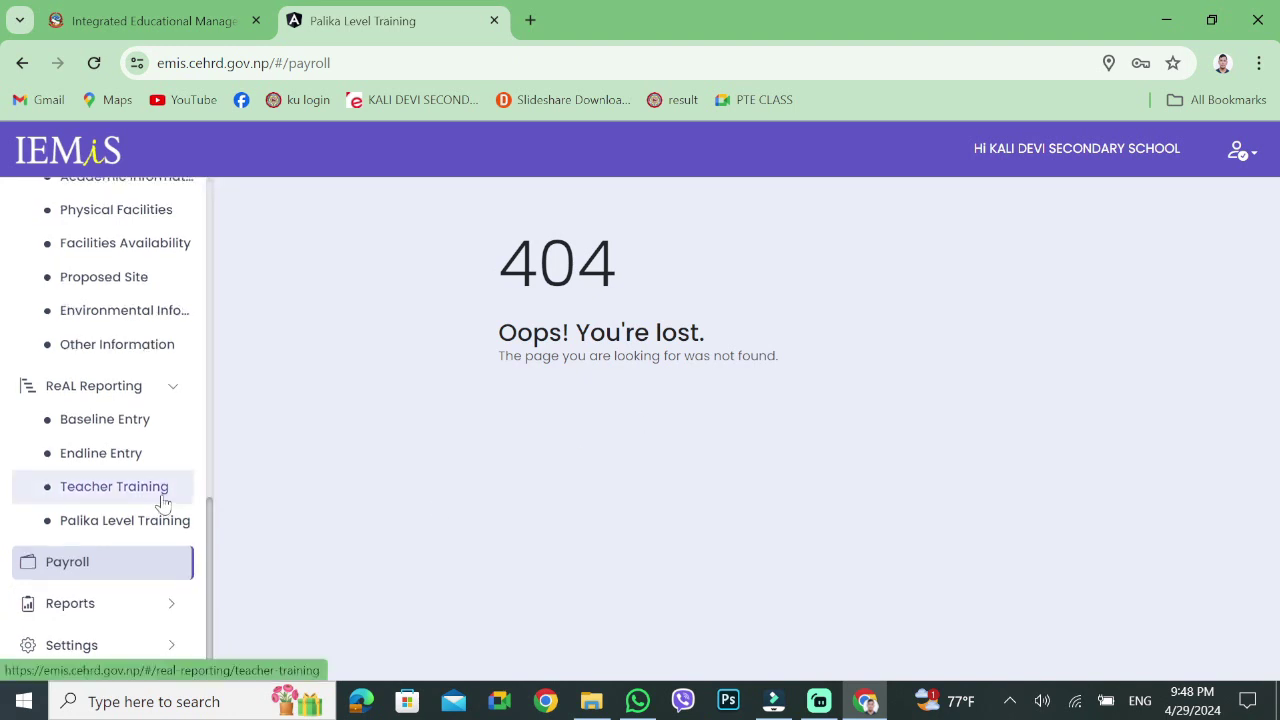
scroll(163, 500, "up", 5)
scroll(163, 502, "up", 3)
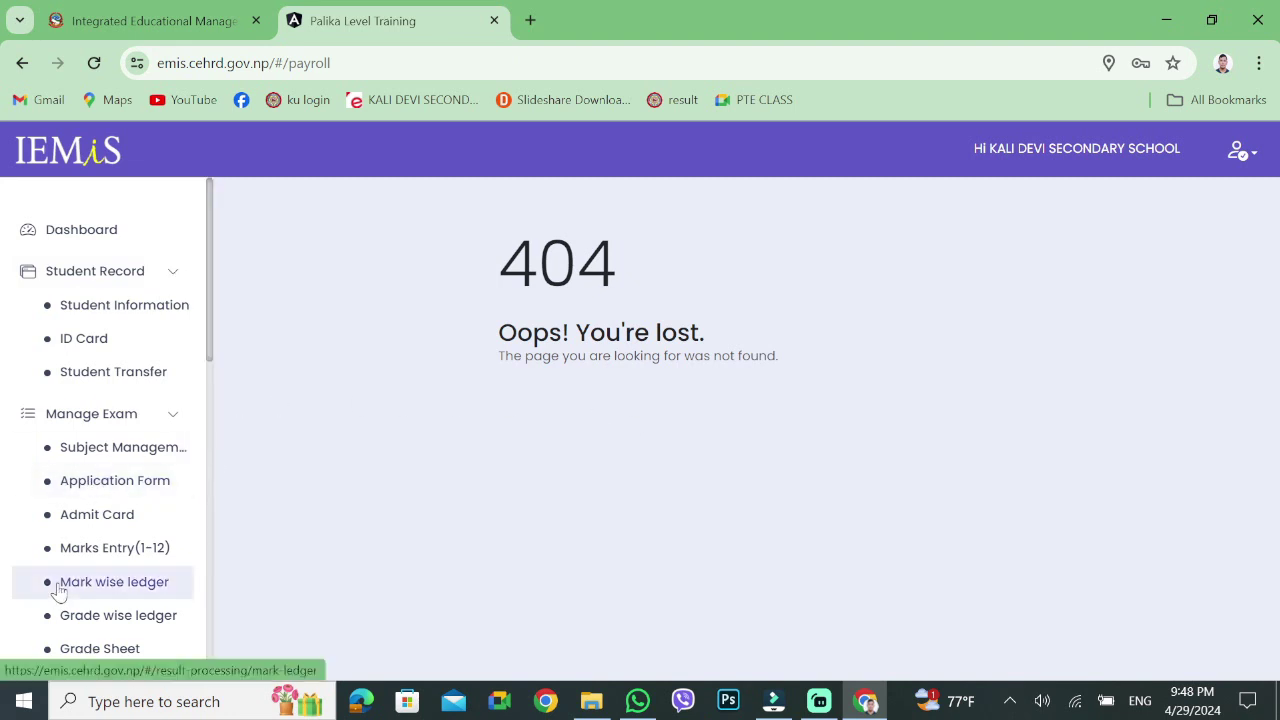
scroll(57, 591, "down", 10)
scroll(62, 588, "up", 6)
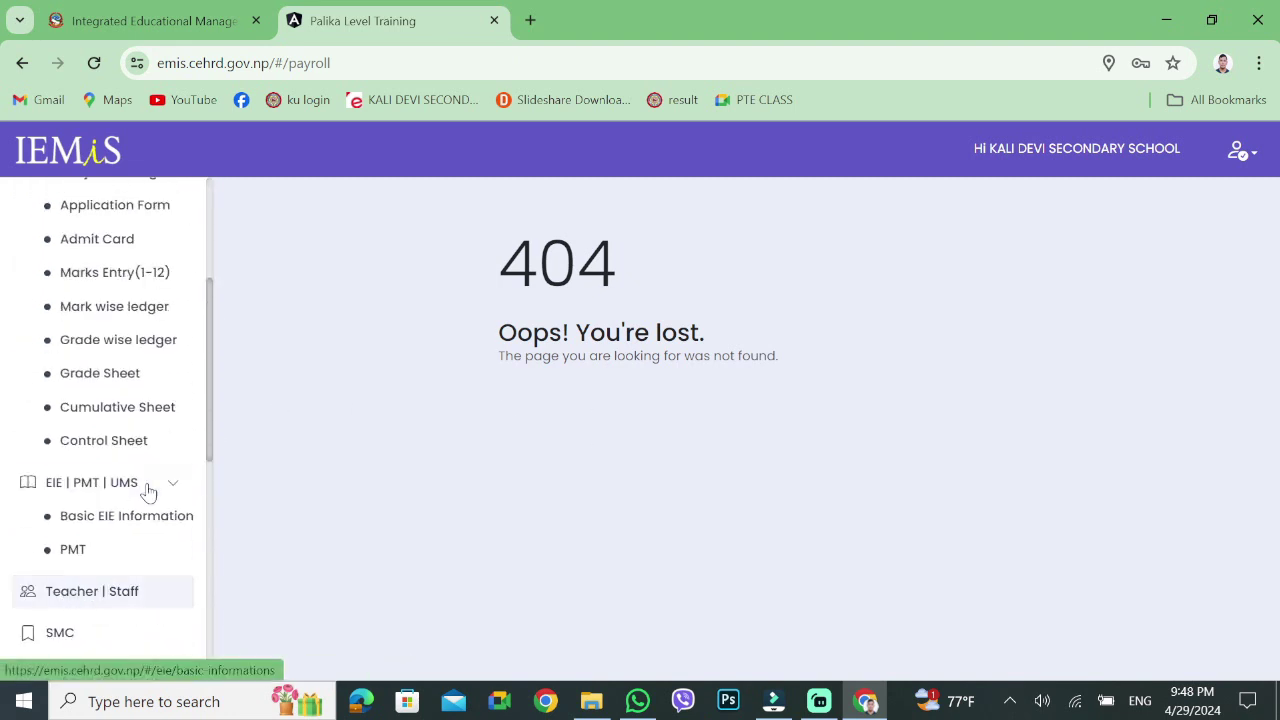
scroll(97, 466, "up", 4)
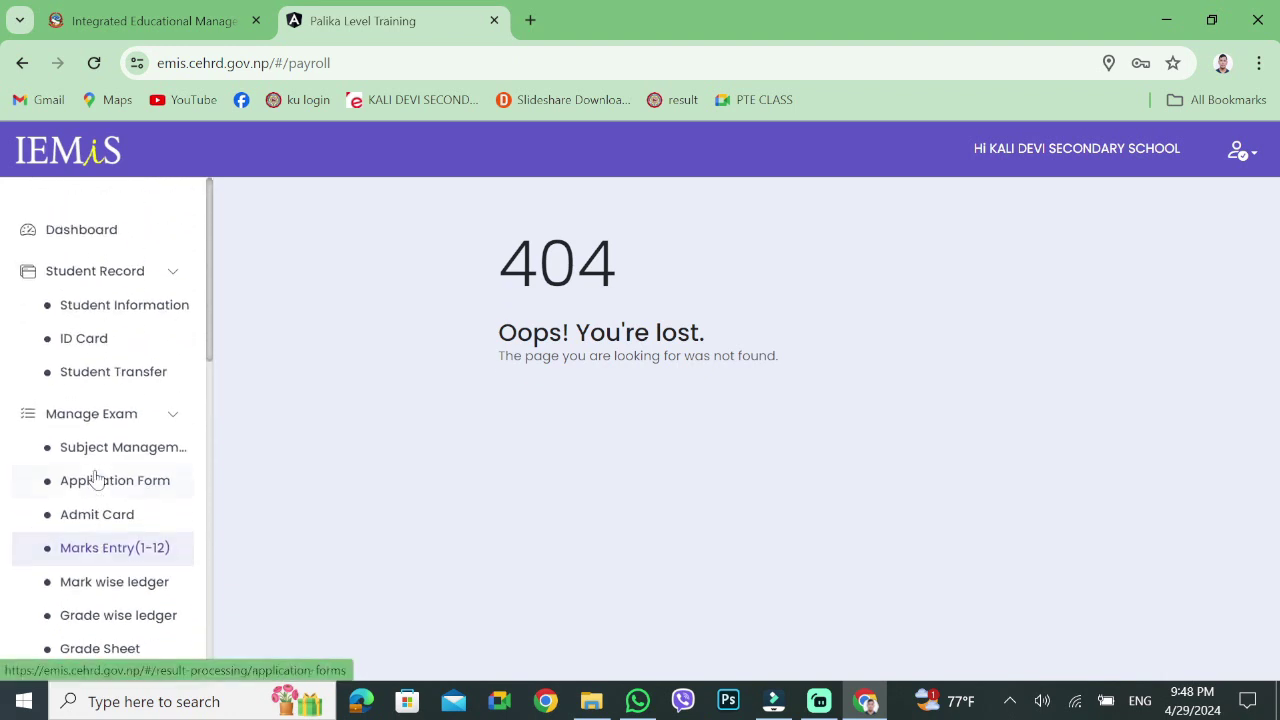